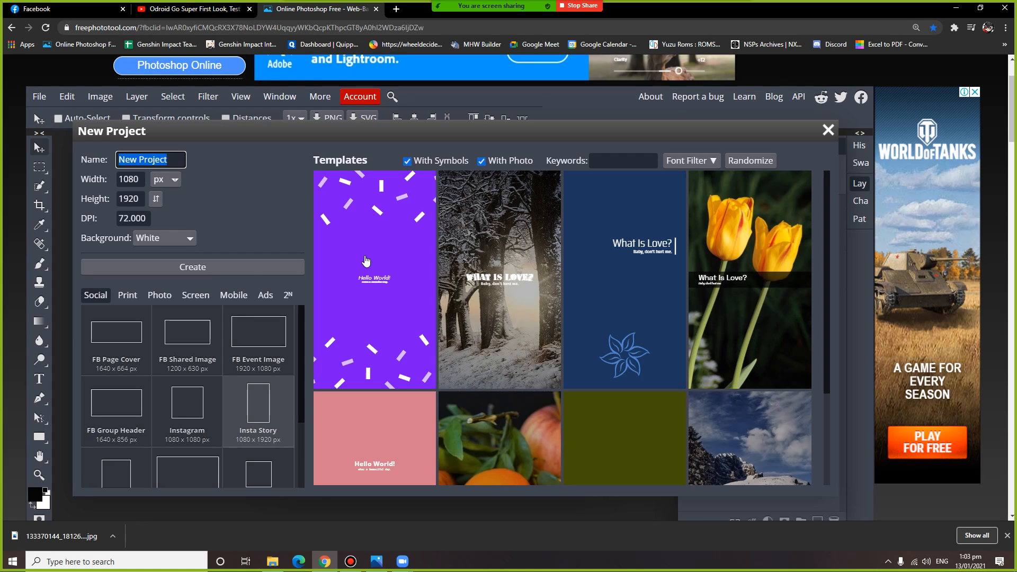
Step: Create a new 1080 × 1920 px project with a white background and admit the waiting meeting participant
click(248, 269)
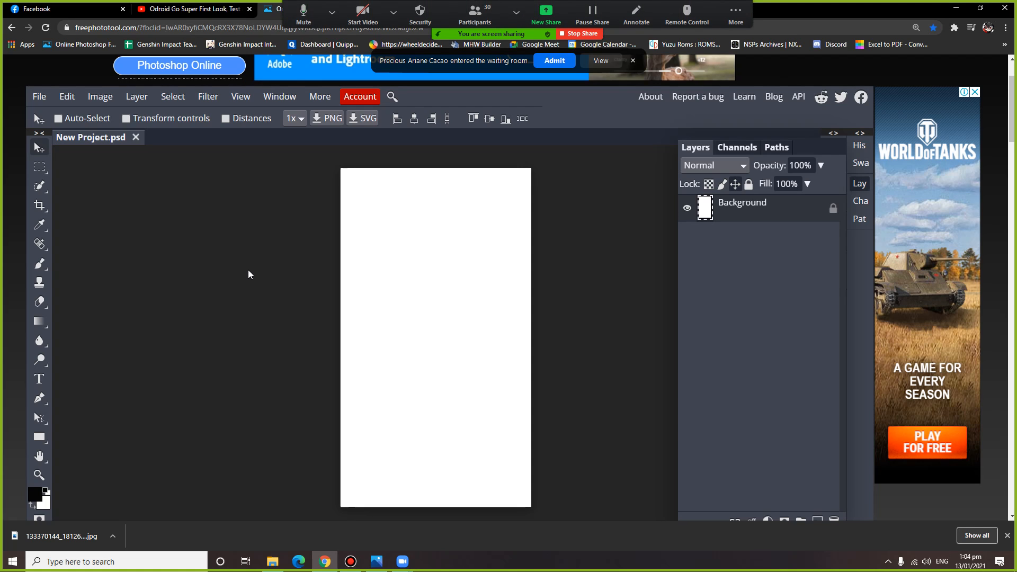
click(548, 66)
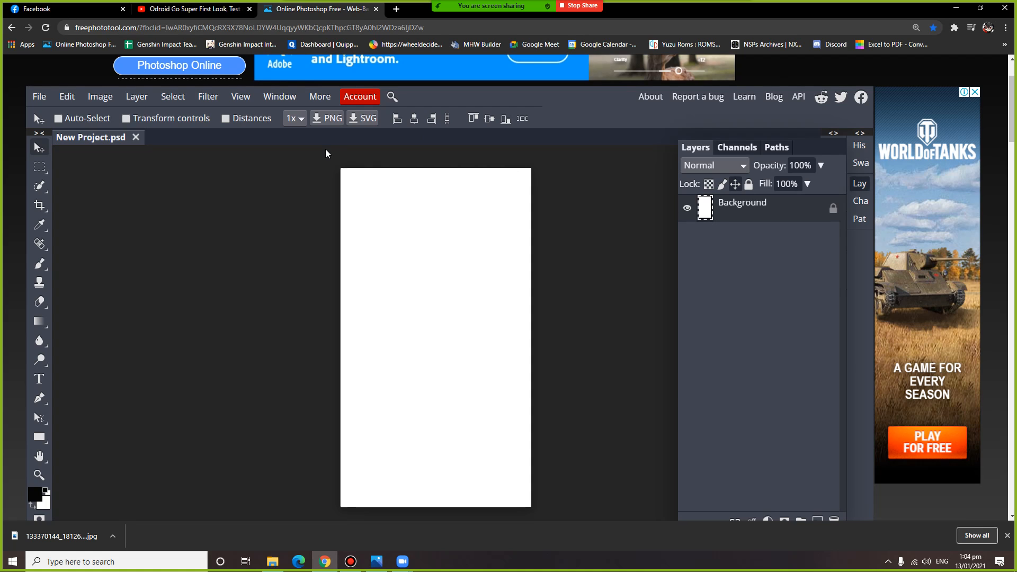
Step: Open the rc-cola-commercial image from the Pics folder as a separate document
click(44, 99)
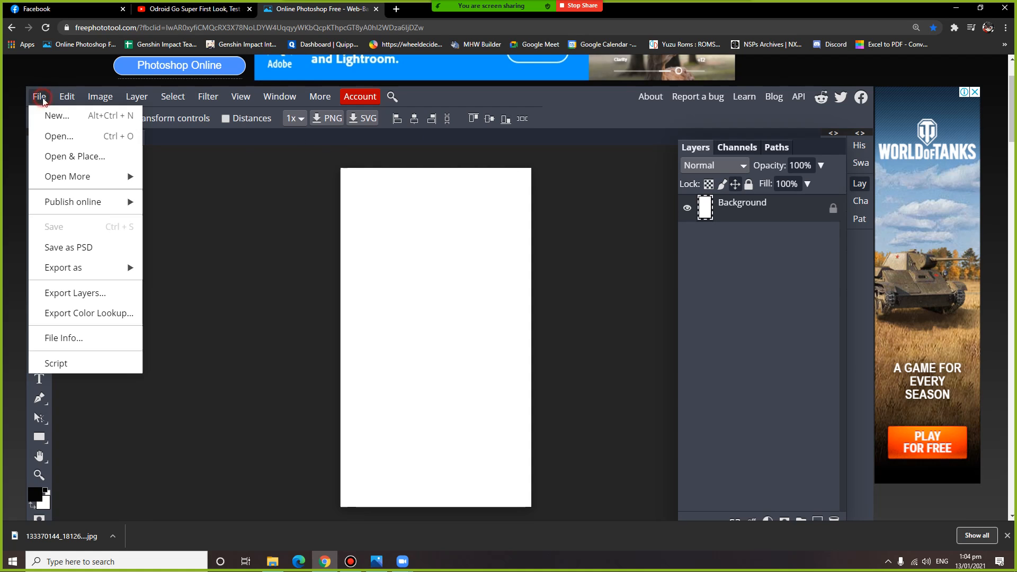
click(63, 138)
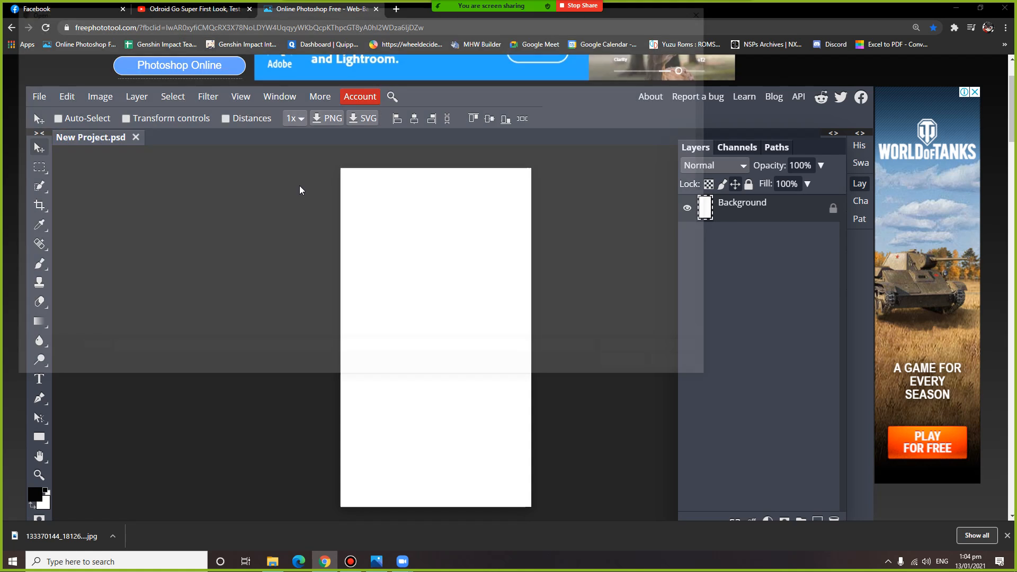
click(430, 224)
scroll(431, 224, down, 5)
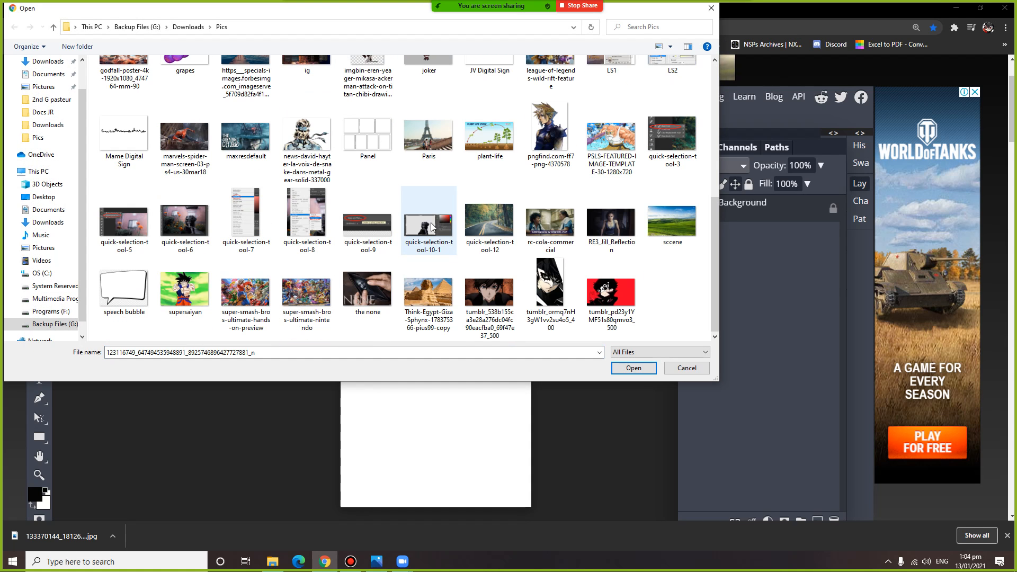
click(537, 220)
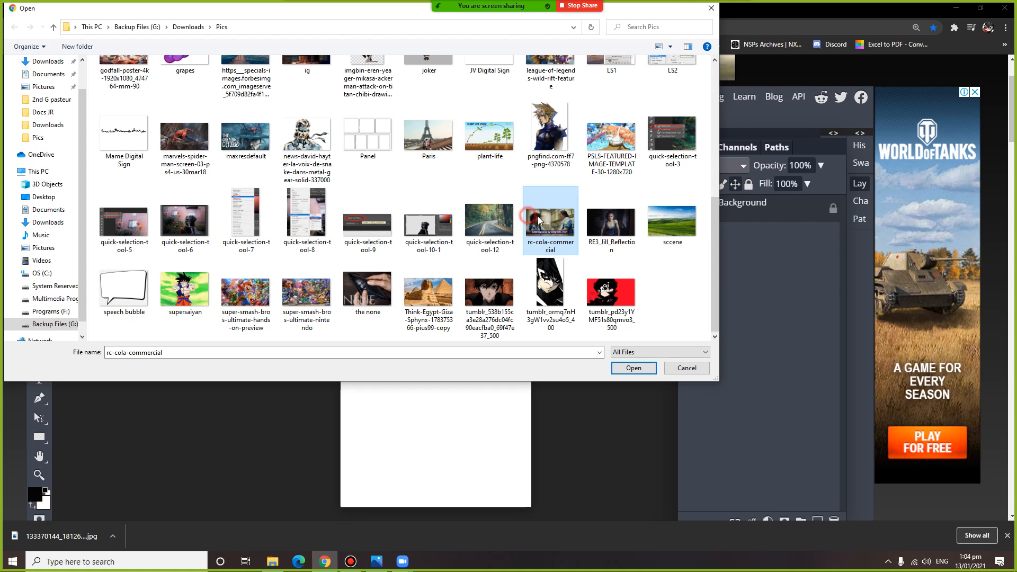
click(631, 371)
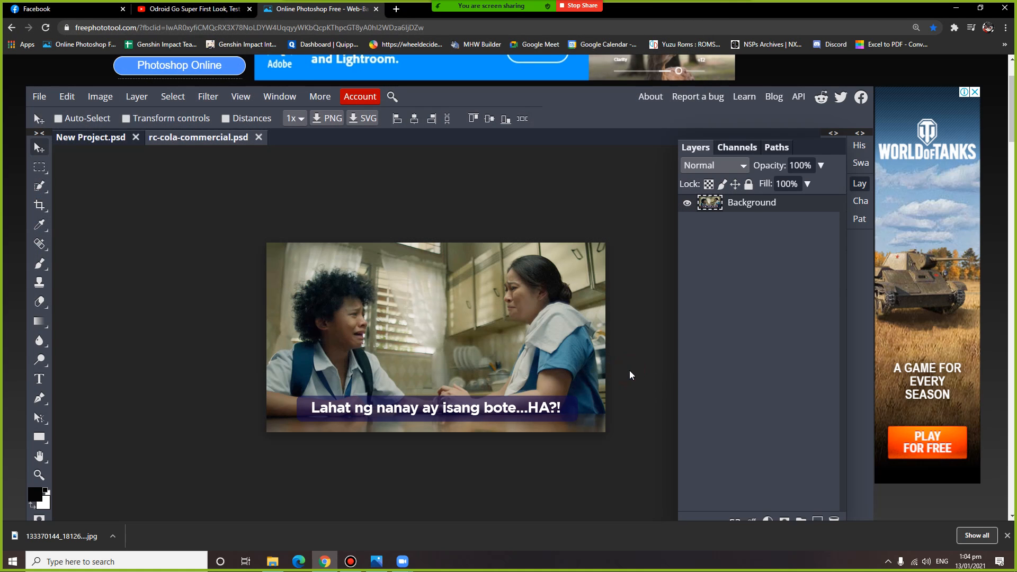
Step: Select the boy in the photo with the Quick Selection tool and subtract the caption banner from the selection
right_click(39, 186)
click(83, 205)
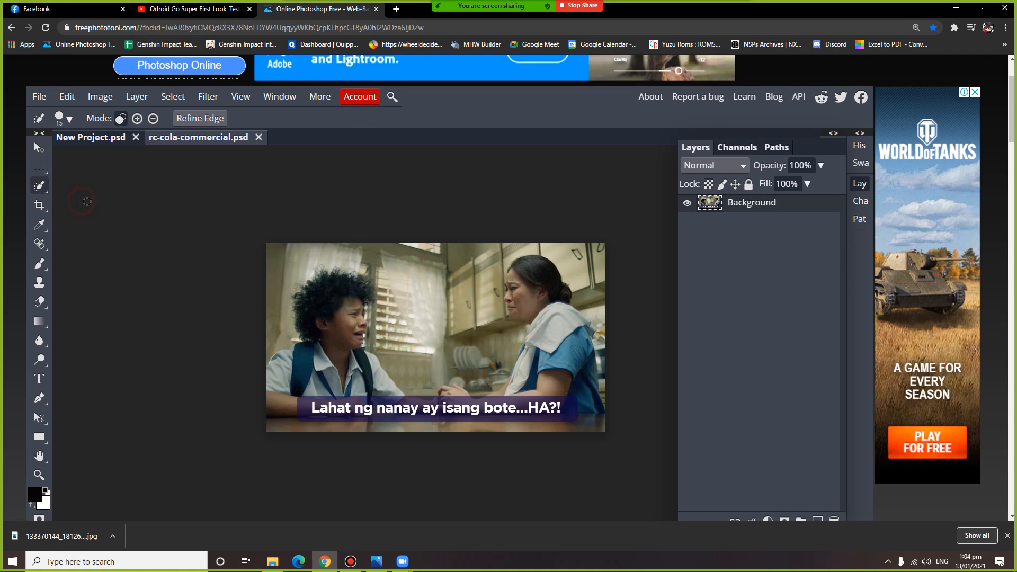
click(329, 288)
mouse_move(312, 289)
mouse_down()
mouse_move(340, 317)
mouse_move(344, 334)
mouse_move(354, 320)
mouse_move(358, 357)
mouse_move(374, 371)
mouse_move(289, 375)
mouse_move(273, 387)
mouse_move(302, 389)
mouse_up()
click(153, 119)
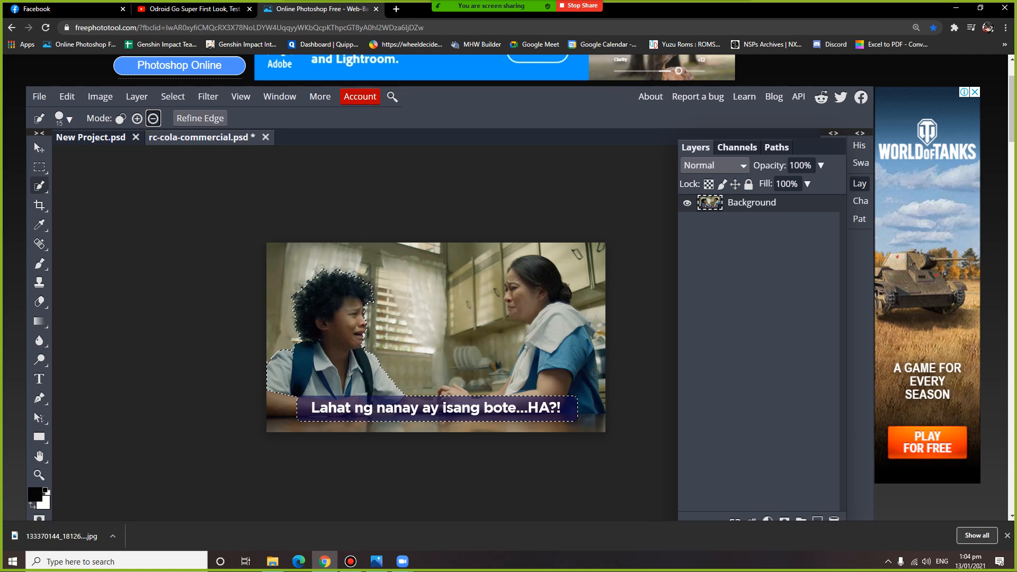
click(574, 395)
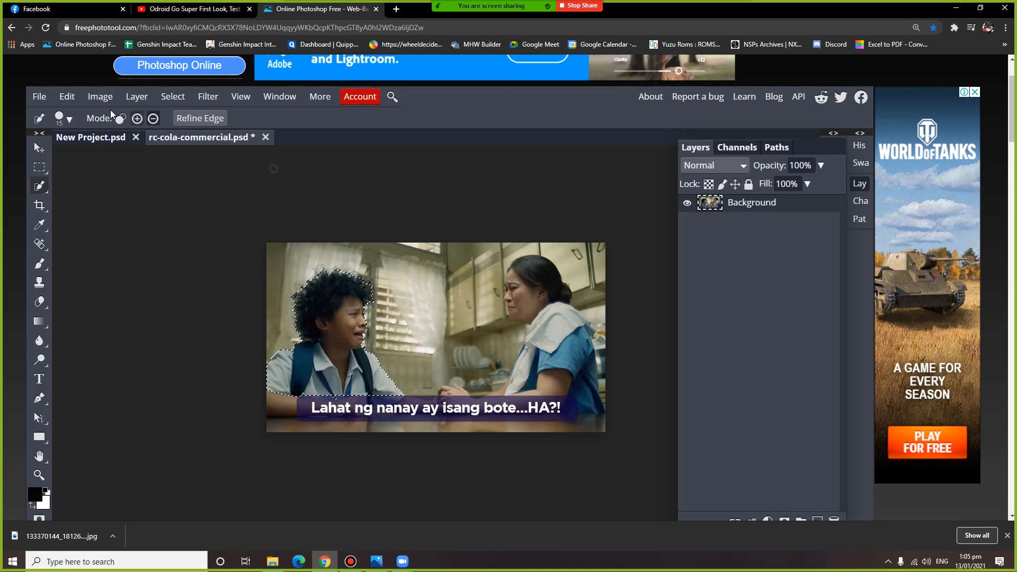
Step: Copy the selected boy and paste him into the New Project document
click(60, 97)
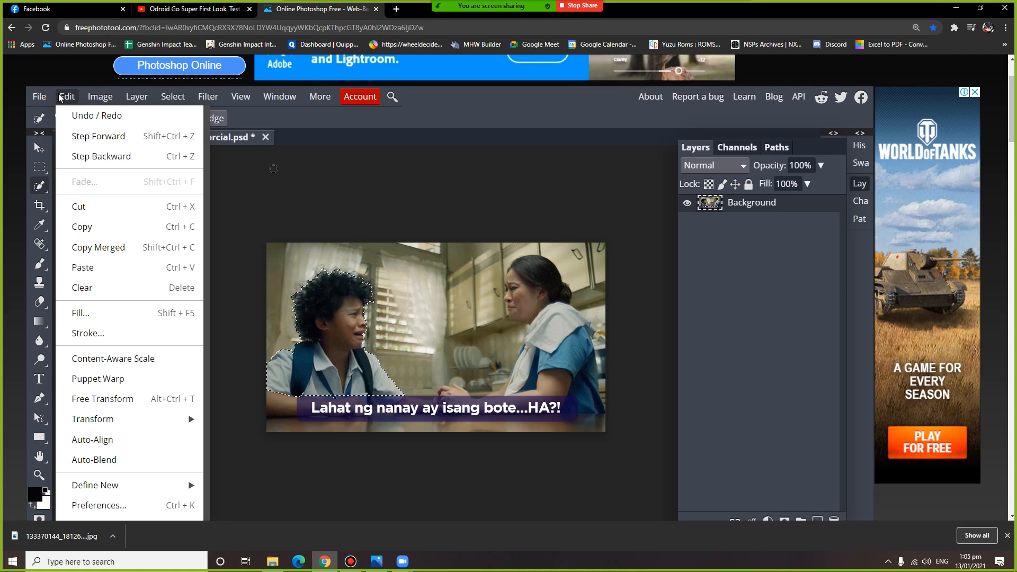
click(133, 227)
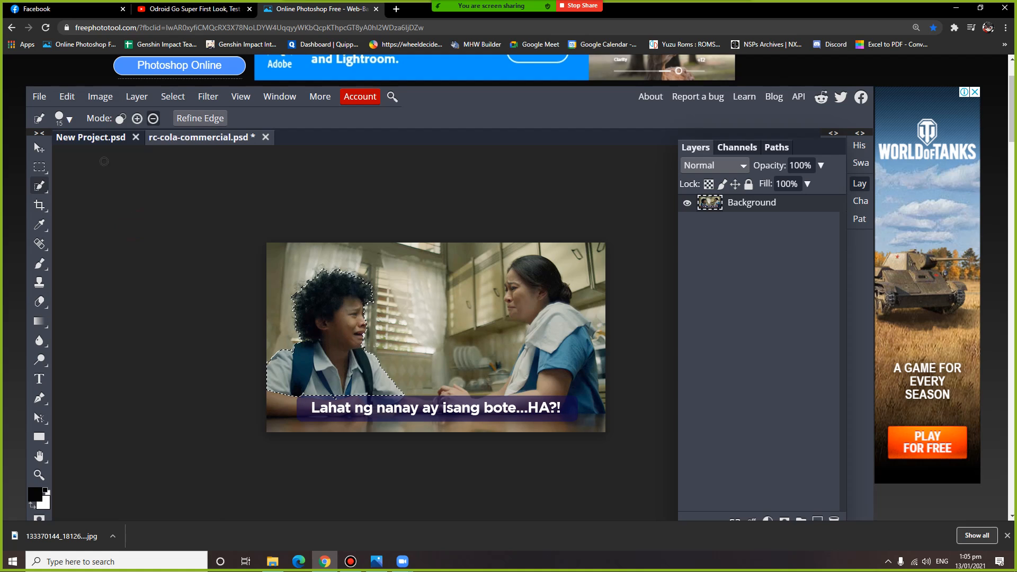
click(88, 137)
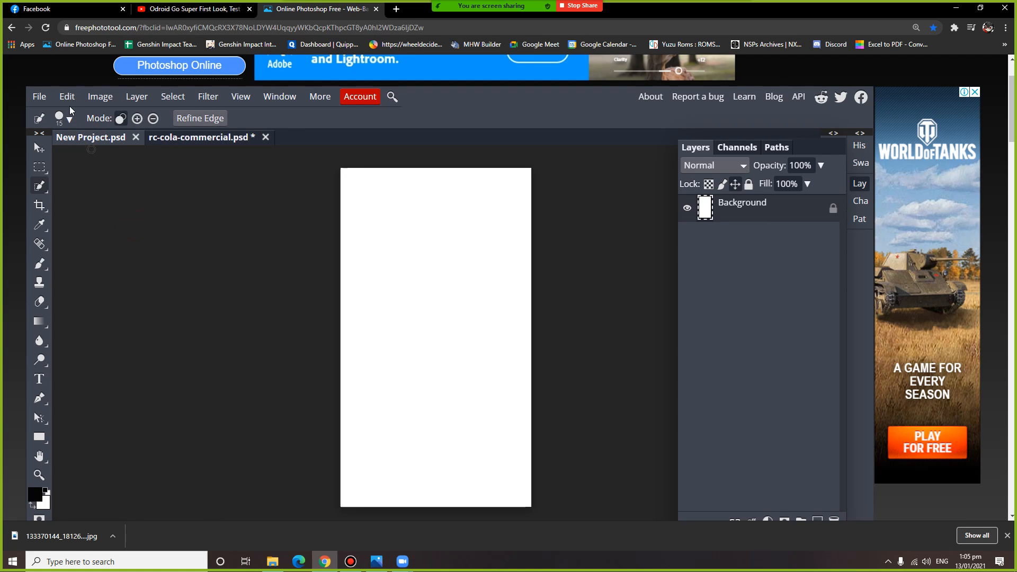
click(70, 97)
click(100, 268)
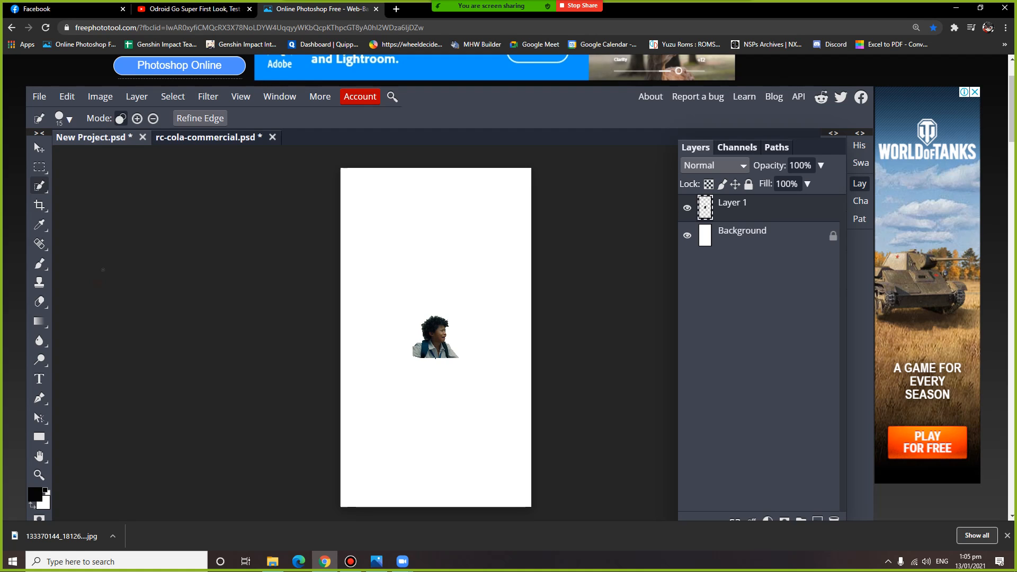
Step: Enlarge the pasted boy to about 189% width and 195% height, and move him to the page's upper-left corner
click(67, 95)
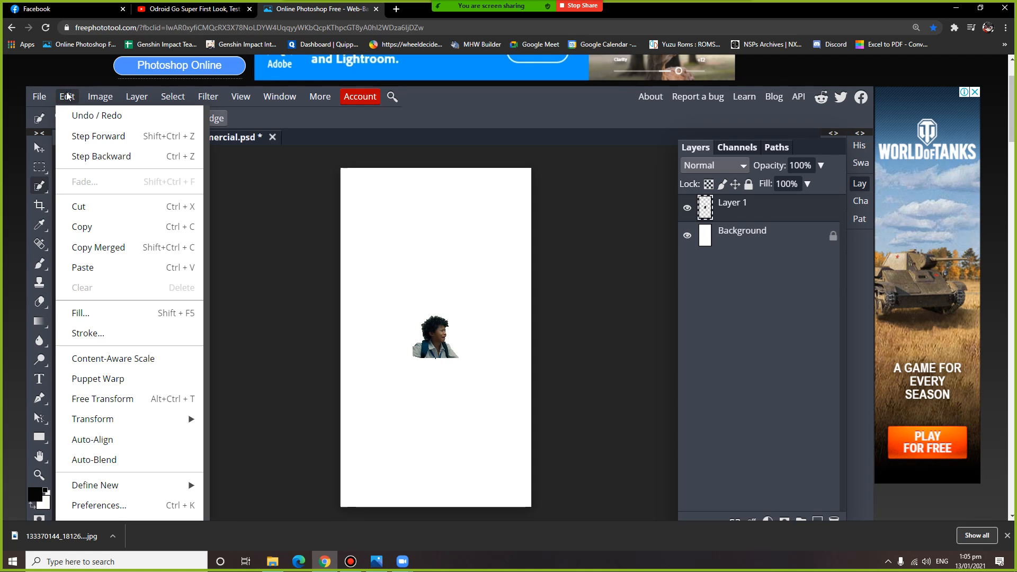
click(155, 398)
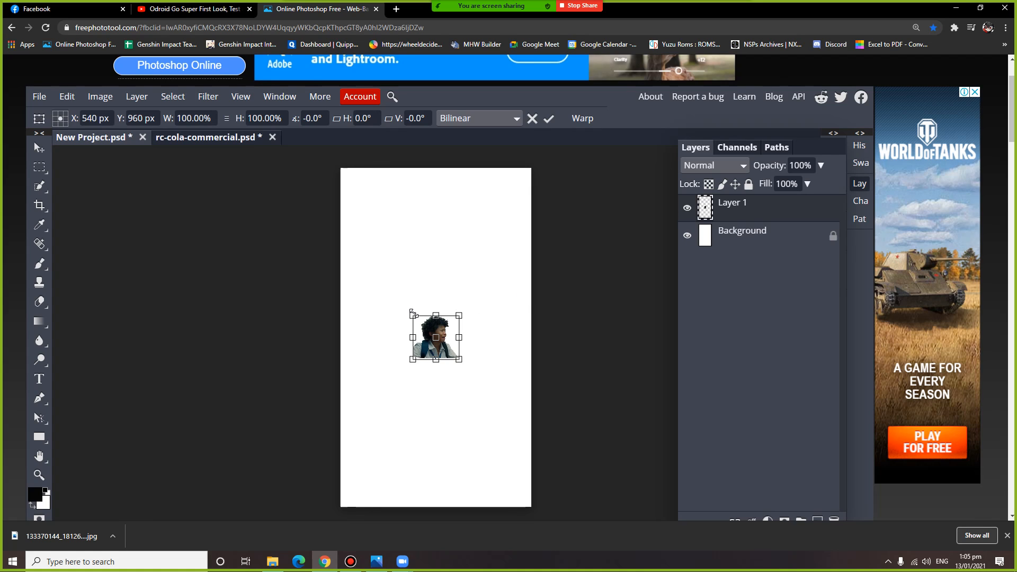
drag(413, 316, 372, 273)
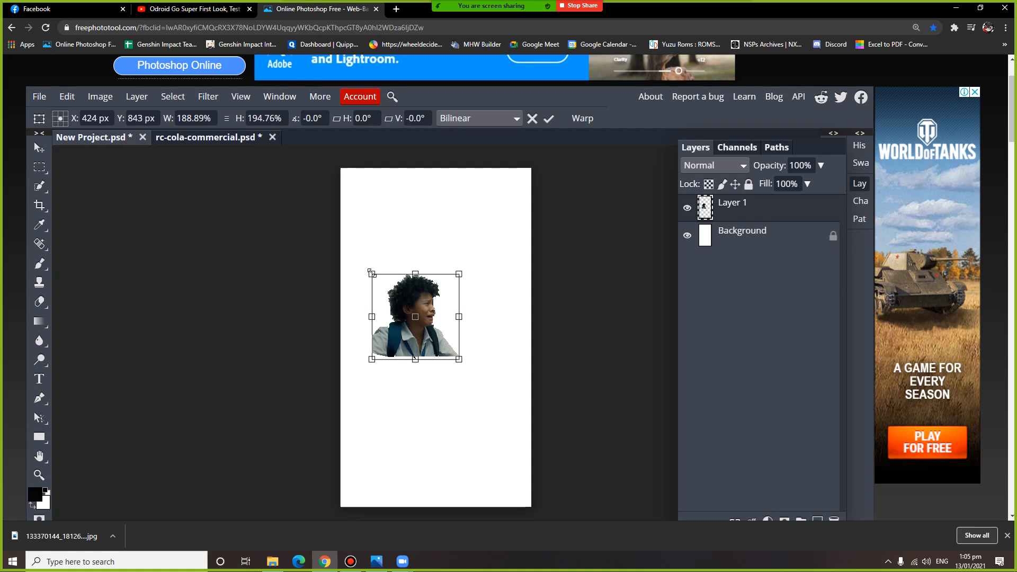
click(45, 152)
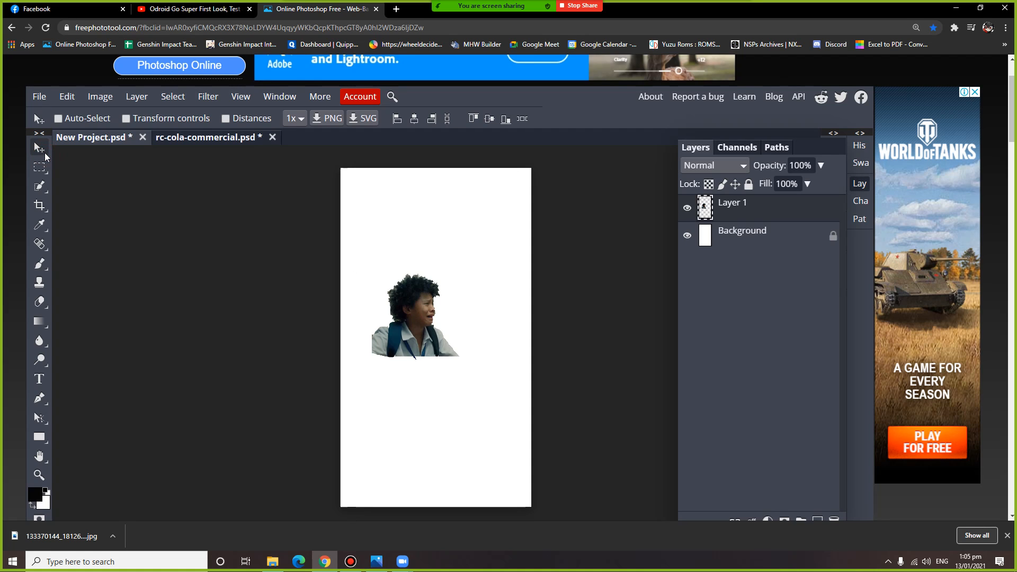
drag(409, 310, 387, 218)
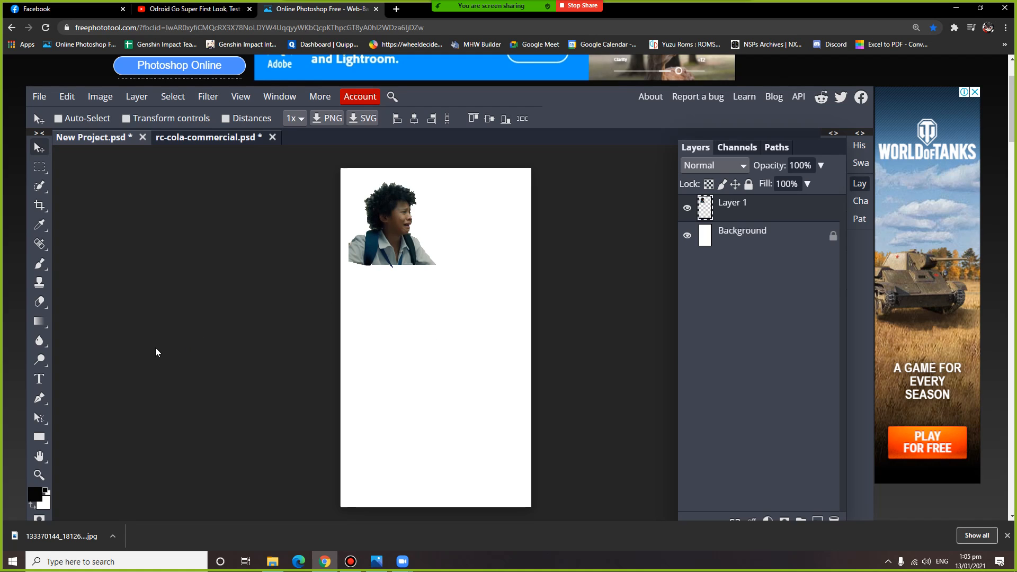
Step: Add the character's first name in capitals as 70 px text beside the boy's head
click(41, 381)
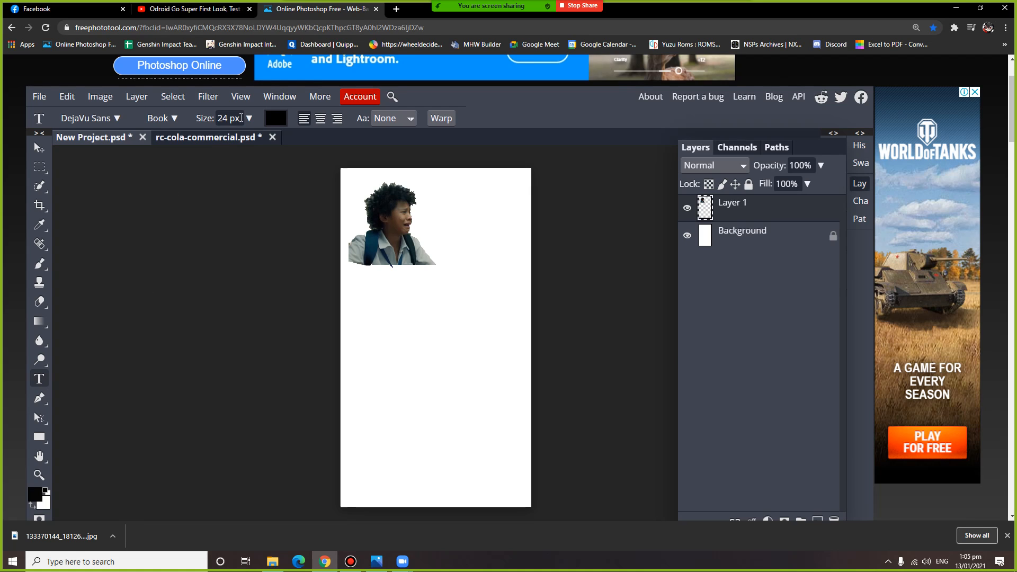
click(236, 118)
drag(240, 117, 174, 122)
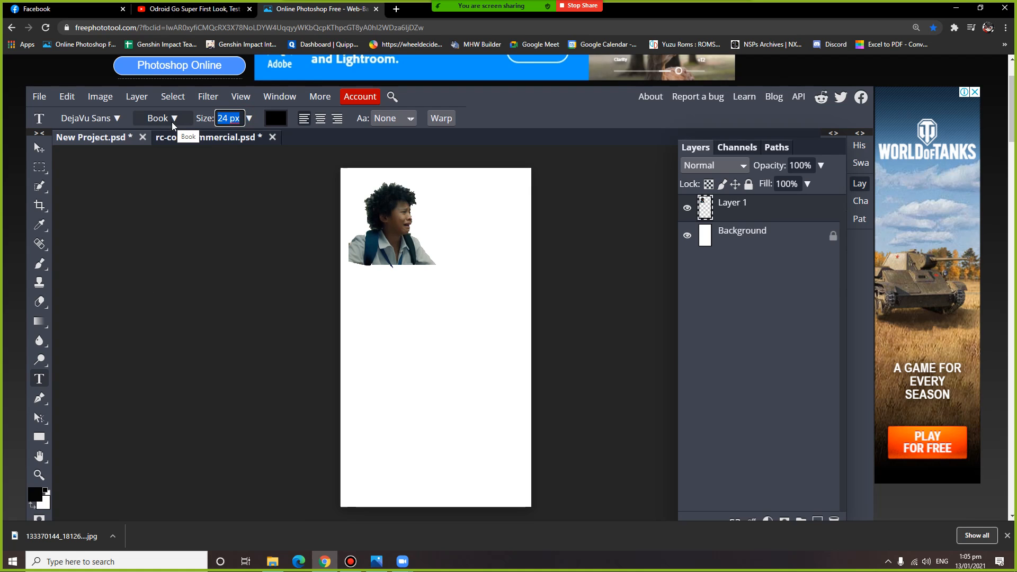
text(70)
key(Return)
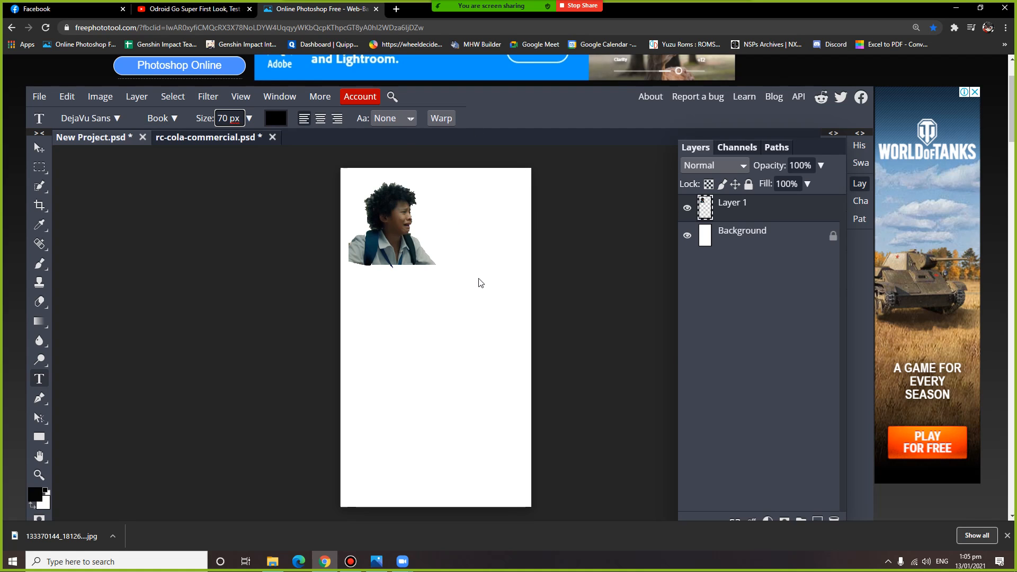
click(438, 210)
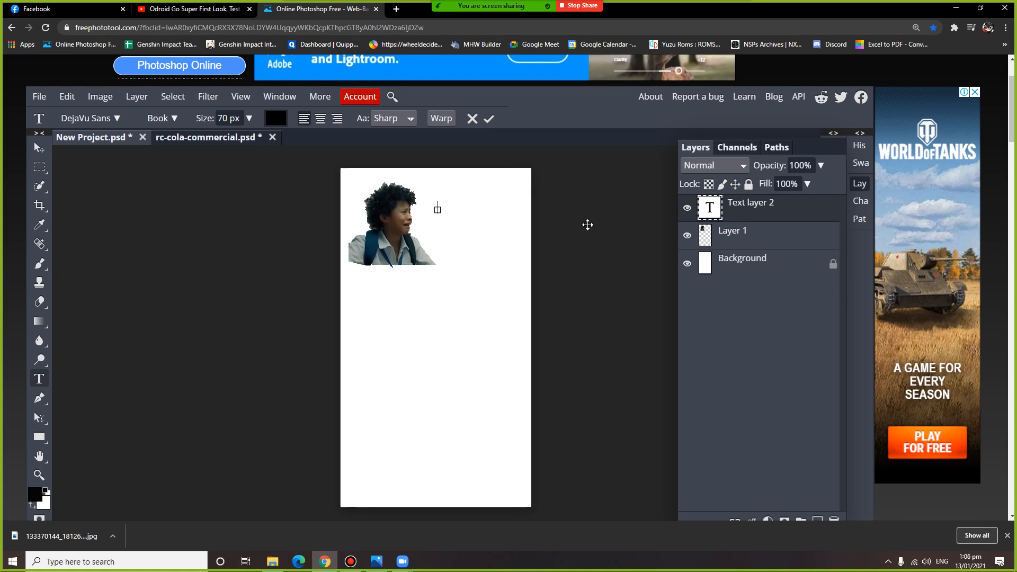
text(ARNULFO)
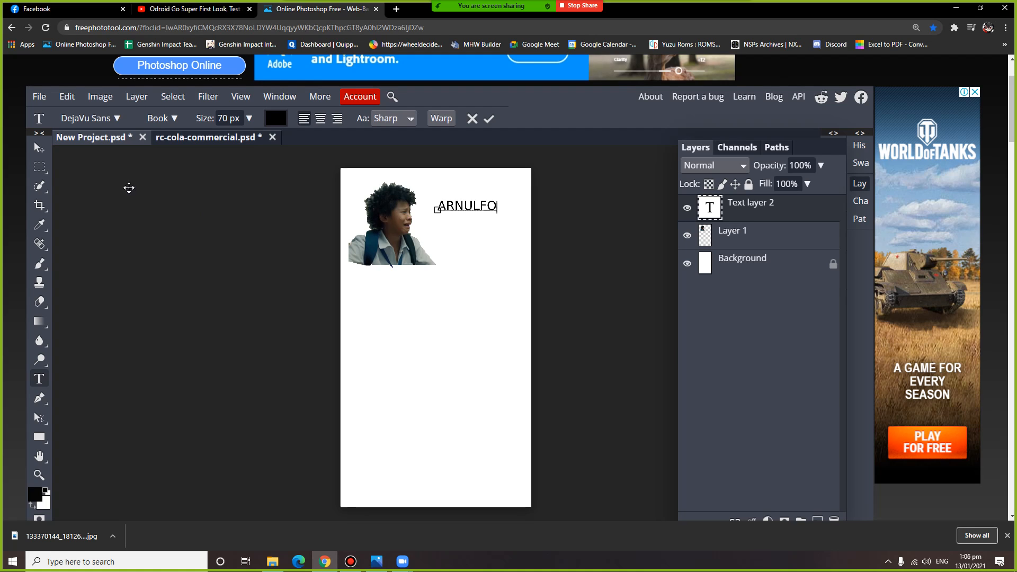
Step: Move the name text slightly up and closer to the boy's head
click(38, 149)
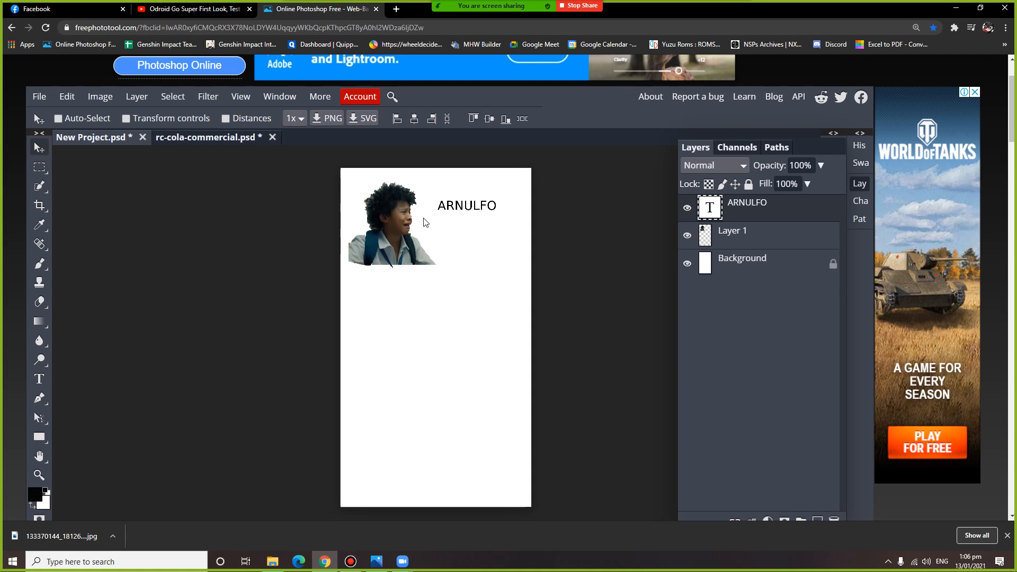
double_click(476, 207)
drag(476, 207, 469, 194)
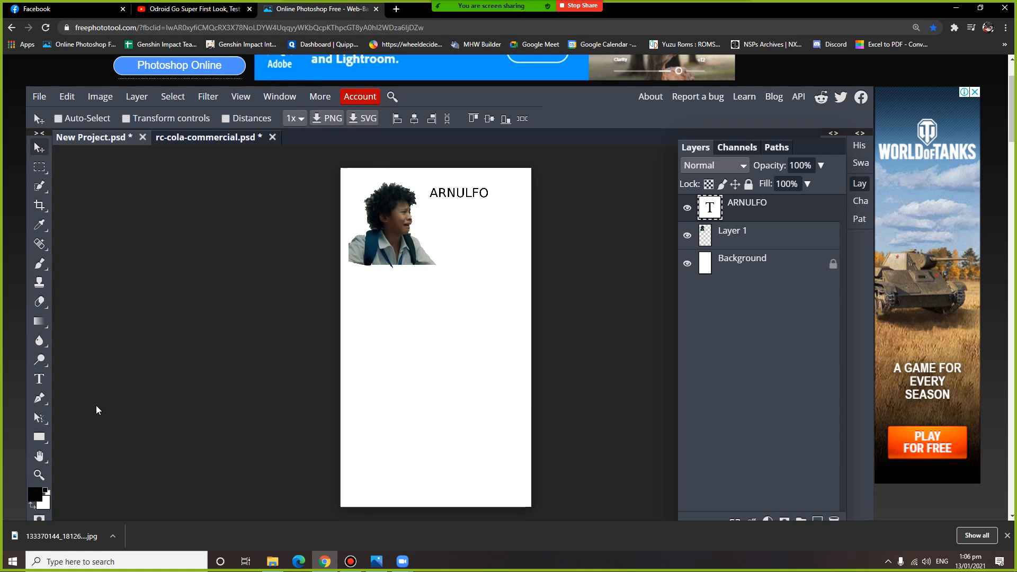
Step: Set the name text's size to 55 px
click(43, 381)
click(207, 117)
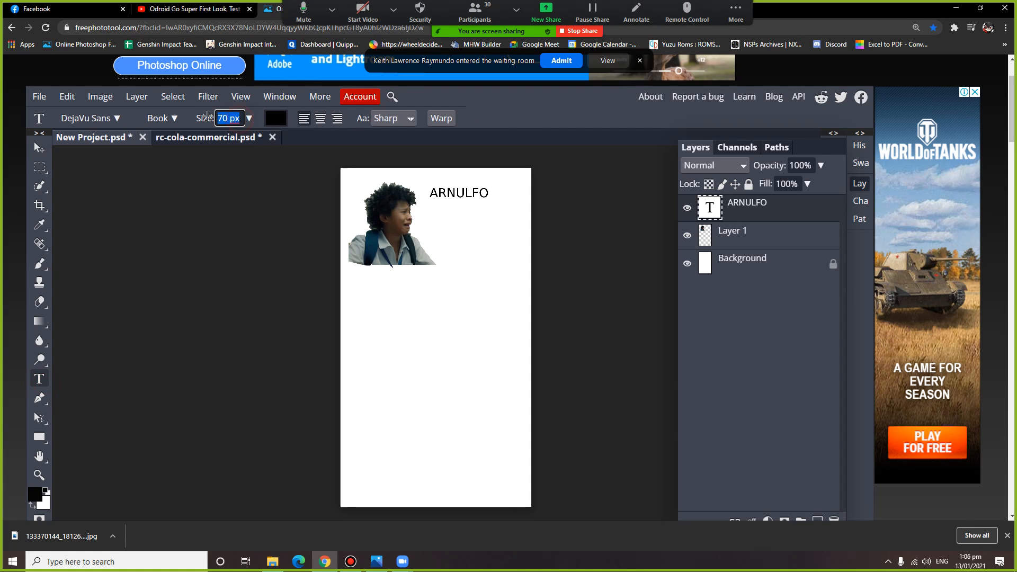
text(55)
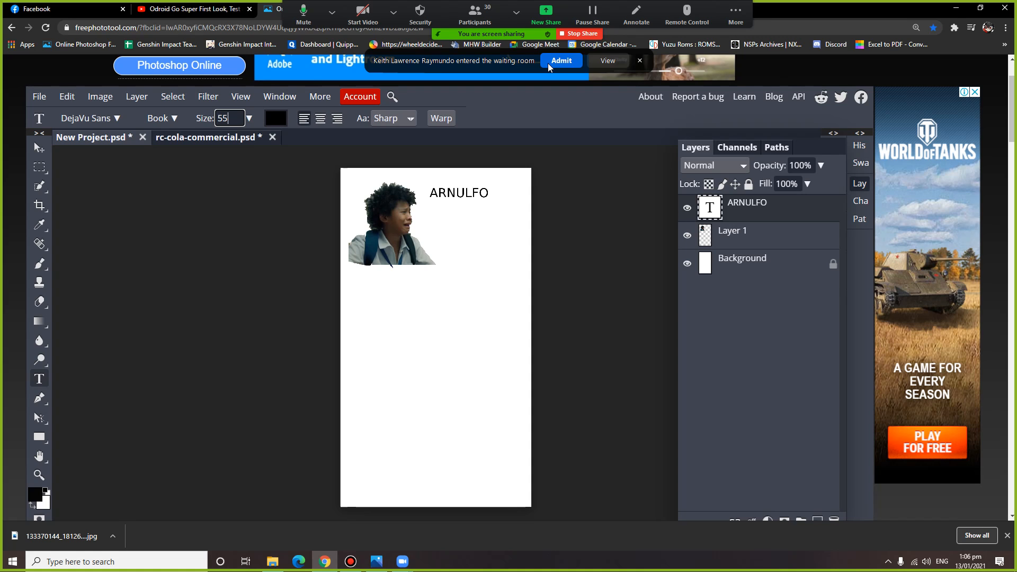
key(Return)
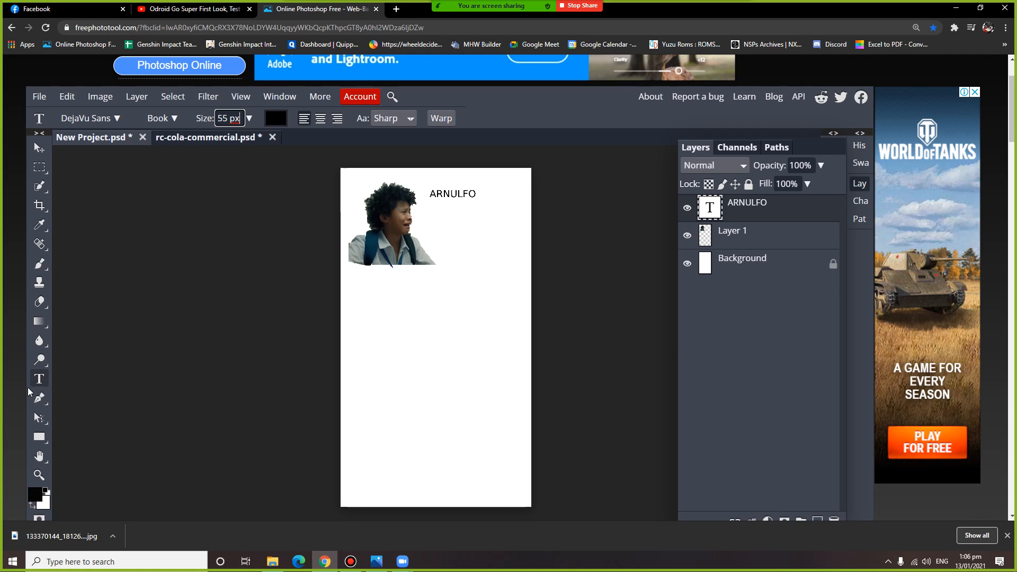
Step: Add a three-line description below the name: "Siya ang bida ng story", "mabait na bata, medyo", "mahilig sa softdrinks"
click(39, 379)
click(432, 208)
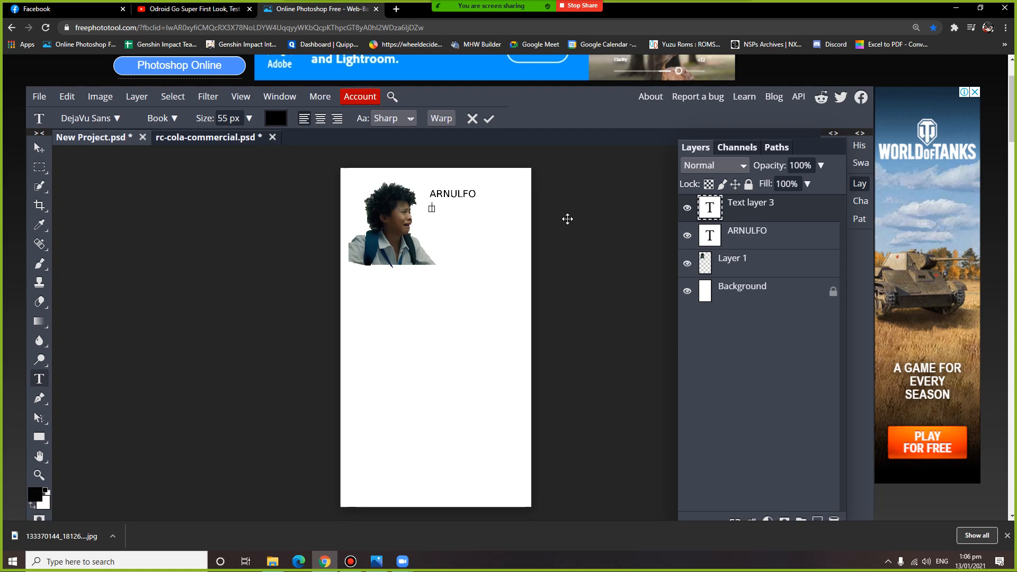
text(Siya ang bida ng sto)
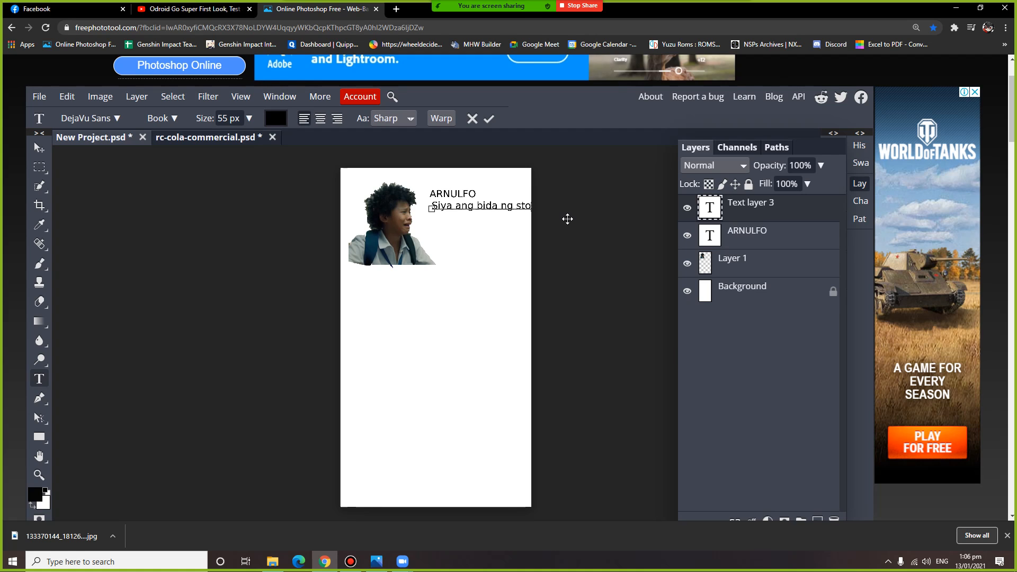
text(r)
text(mabait )
text(na bata)
text(. med)
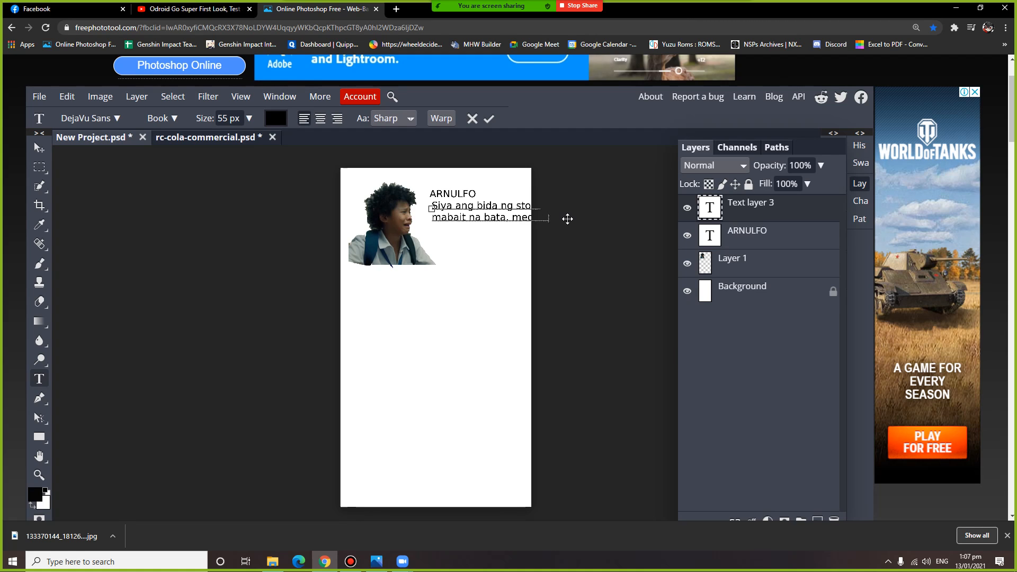
text(yomahilig sa softdrinks)
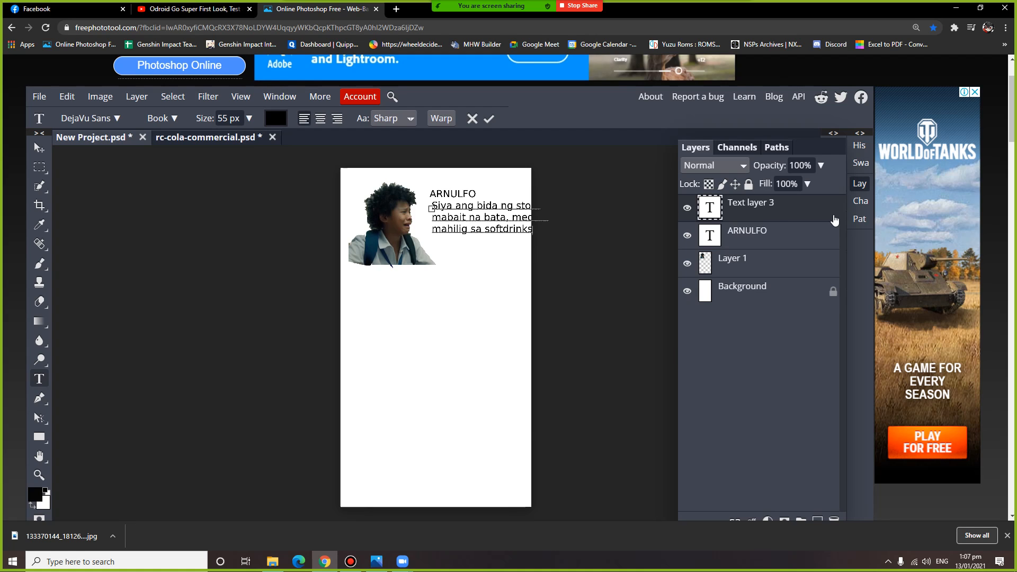
Step: Set the three-line description's text size to 50 px and shift it closer to the boy so it fits on the page
double_click(713, 209)
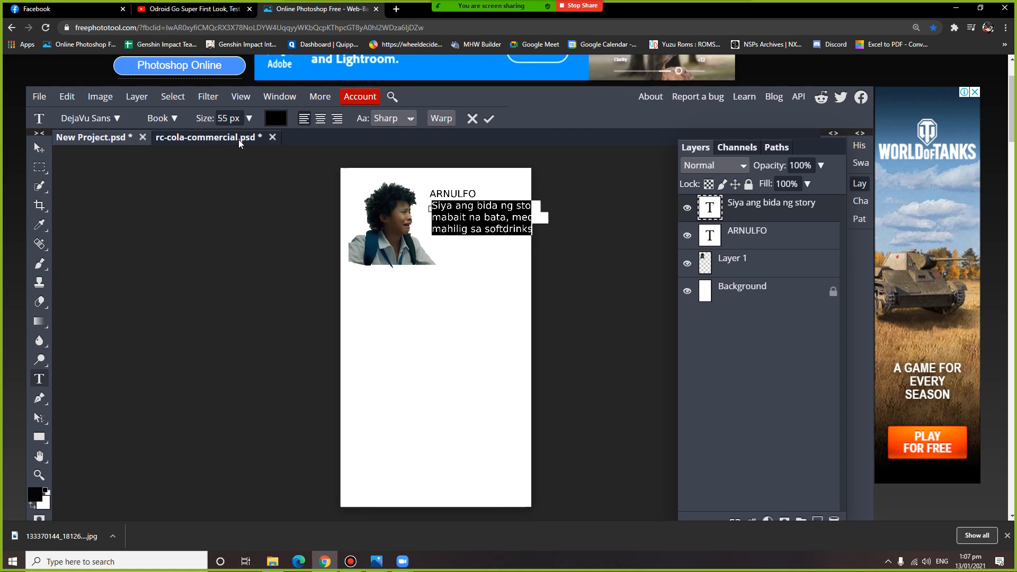
click(236, 117)
text(50)
click(310, 220)
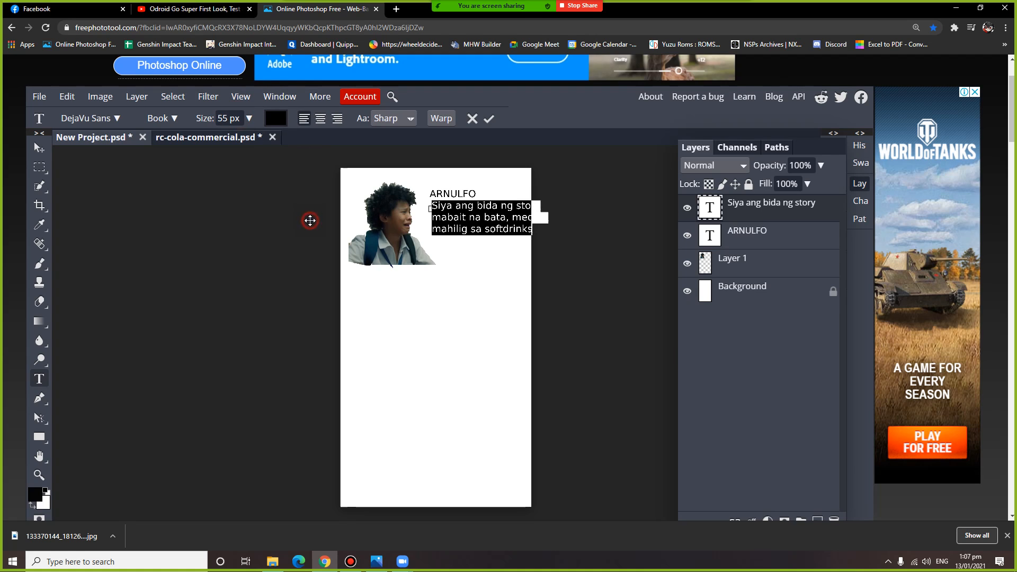
click(236, 116)
text(50)
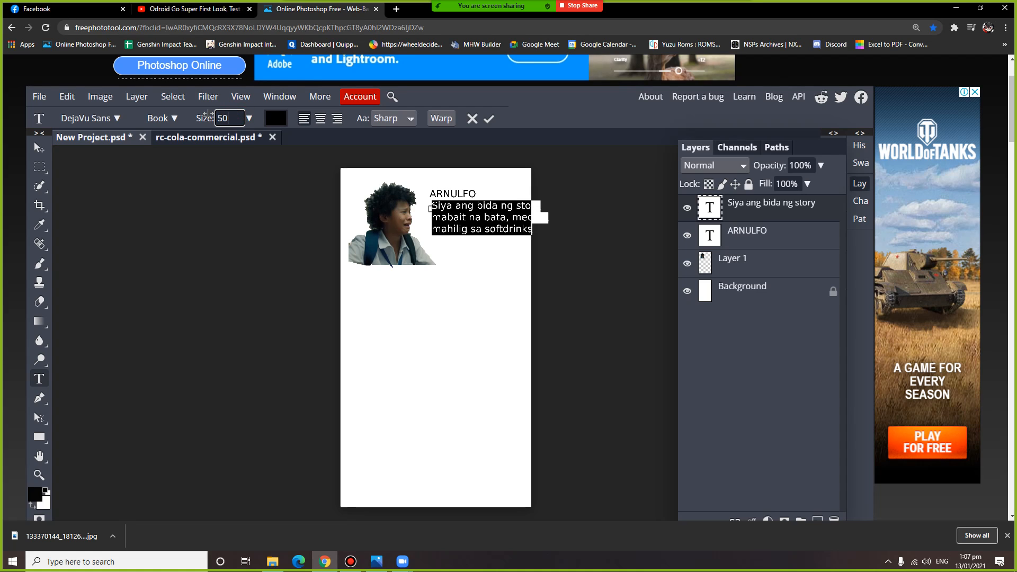
click(38, 149)
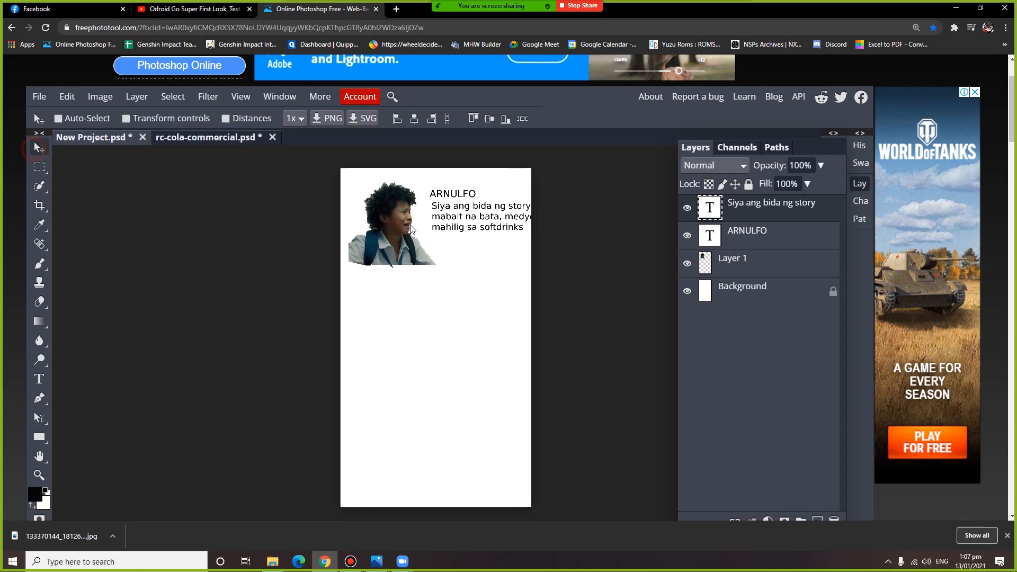
drag(487, 227, 486, 229)
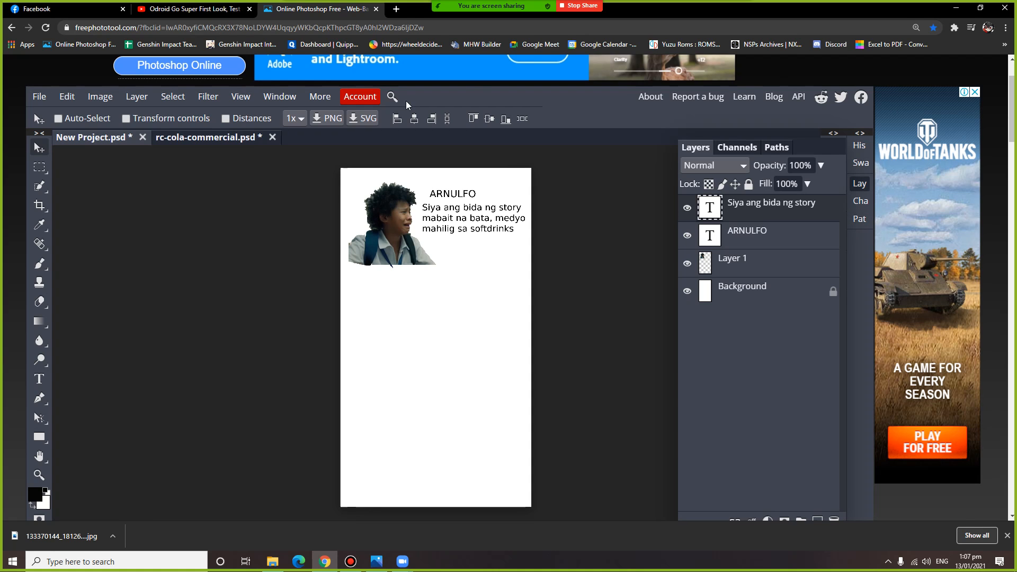
Step: Open the picture of the bearded old man with the wooden staff from the Pics folder
click(45, 99)
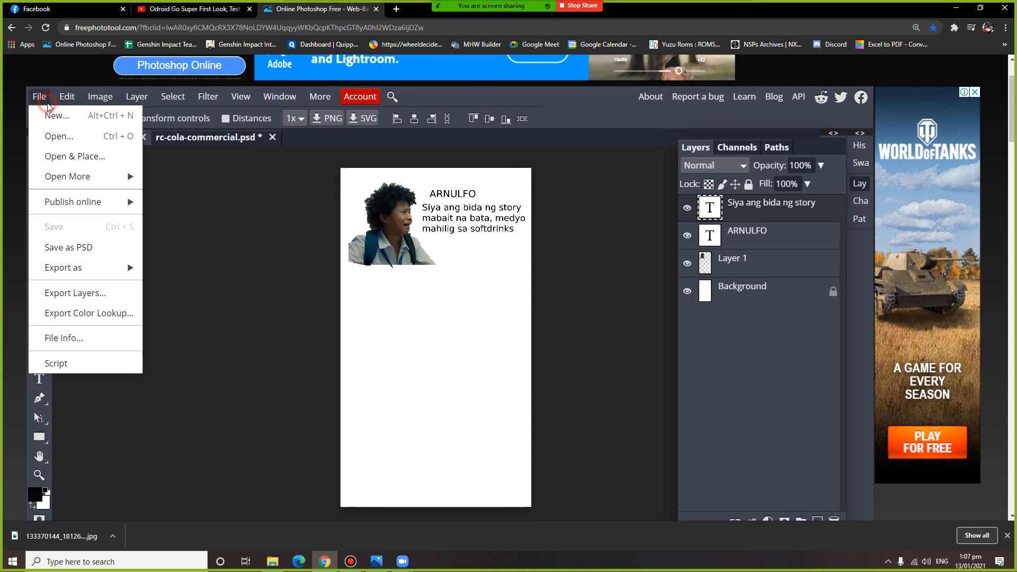
click(53, 136)
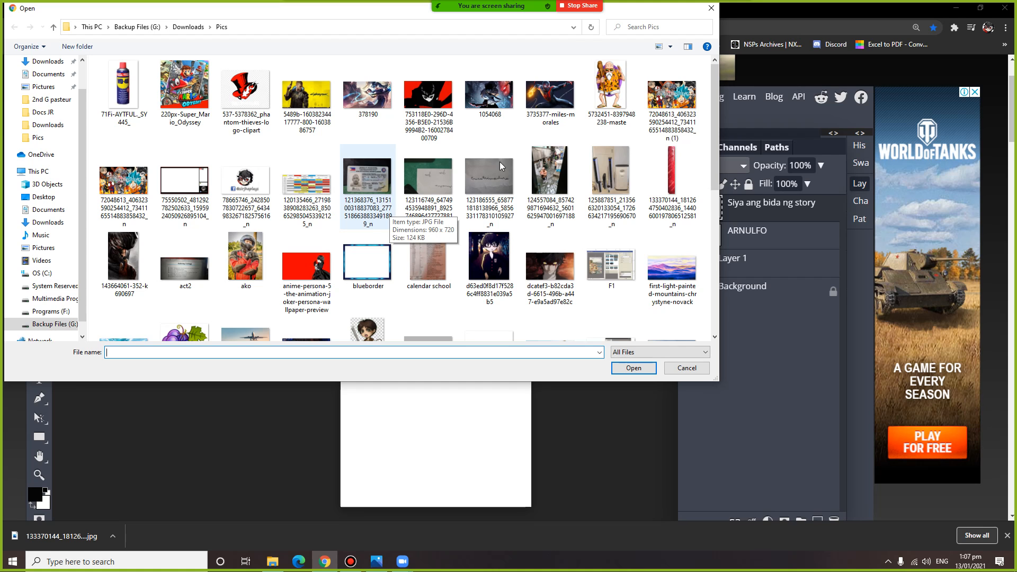
click(612, 93)
click(634, 368)
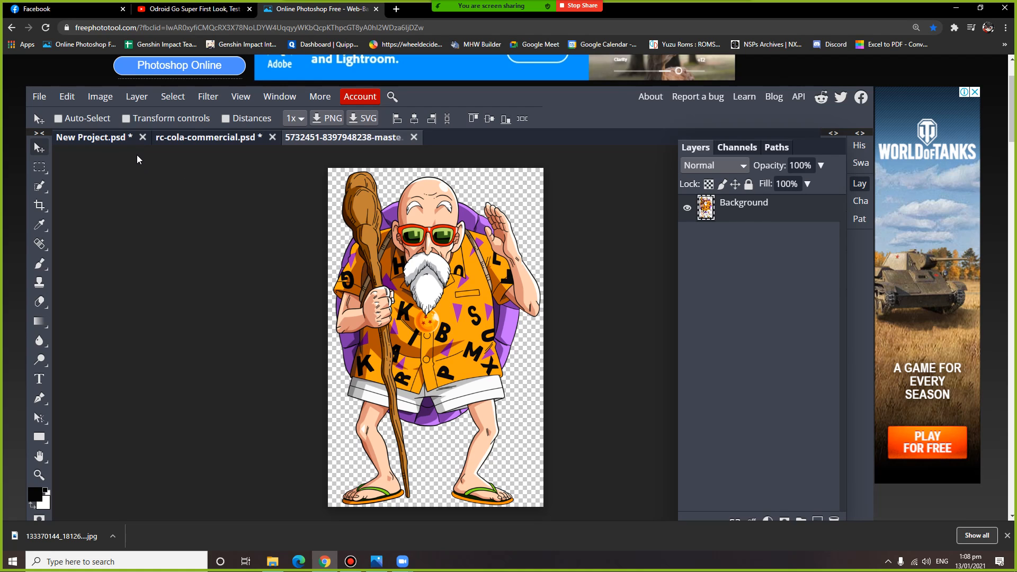
Step: Select the entire old man, including his staff, shell and raised hand, with the Quick Selection tool
click(39, 185)
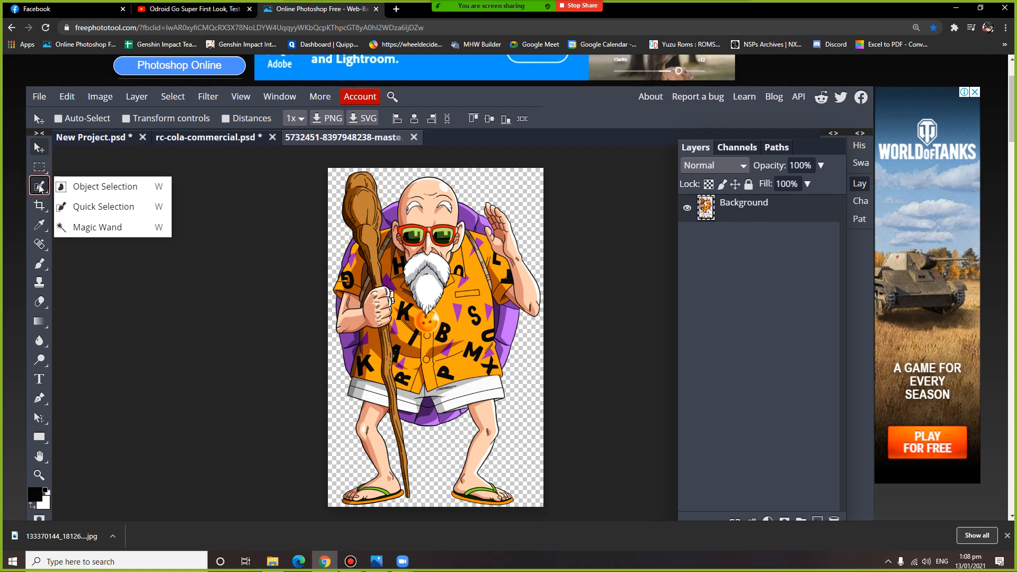
click(94, 207)
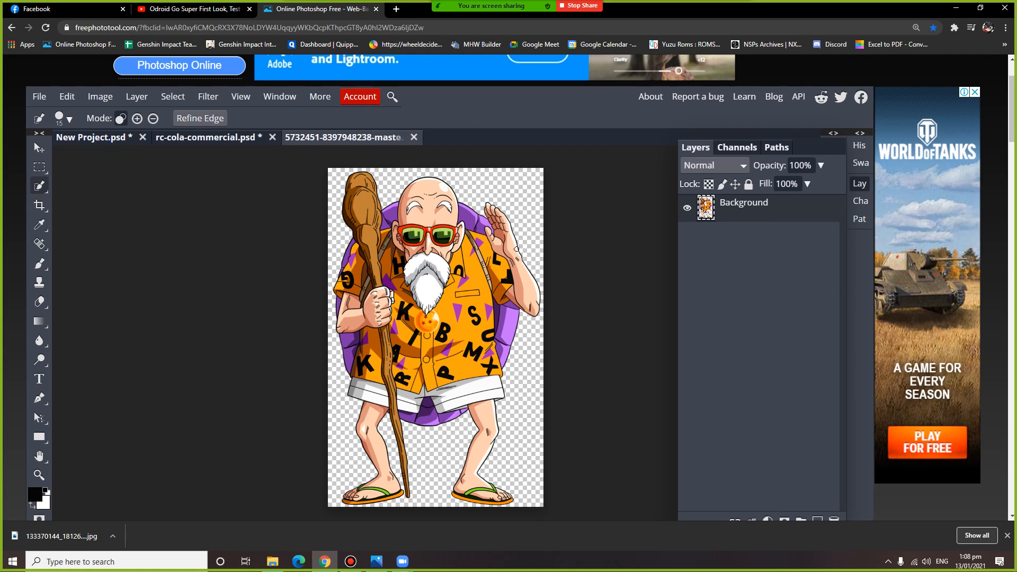
click(364, 188)
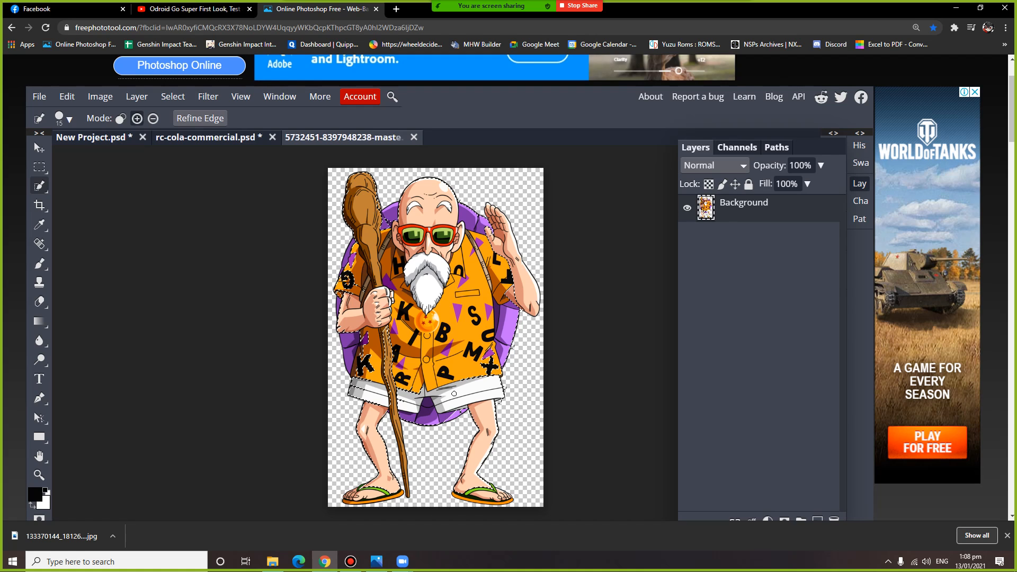
click(469, 377)
drag(500, 318, 499, 261)
mouse_move(412, 386)
mouse_down()
mouse_move(388, 373)
mouse_move(395, 429)
mouse_up()
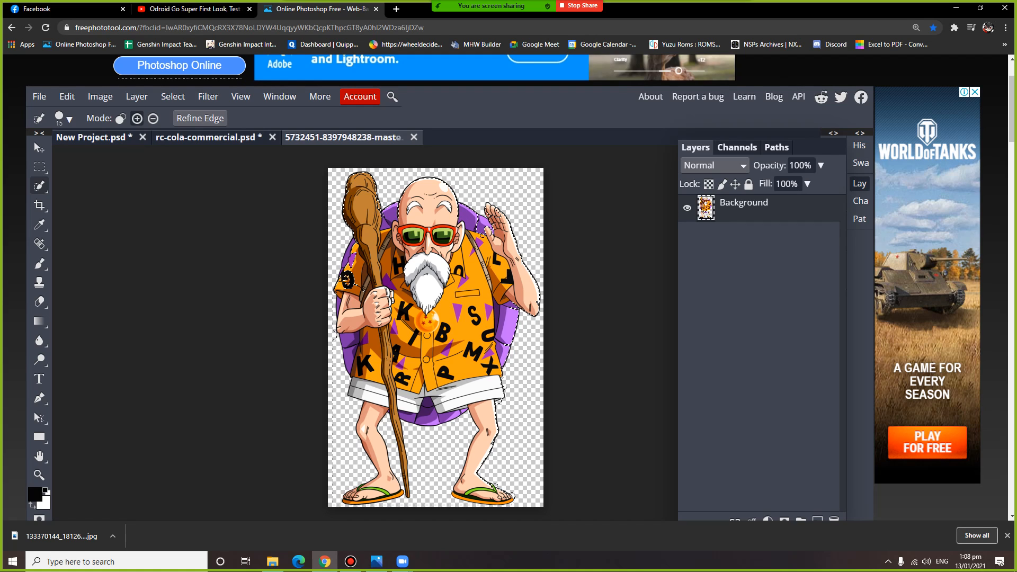
click(493, 214)
click(350, 256)
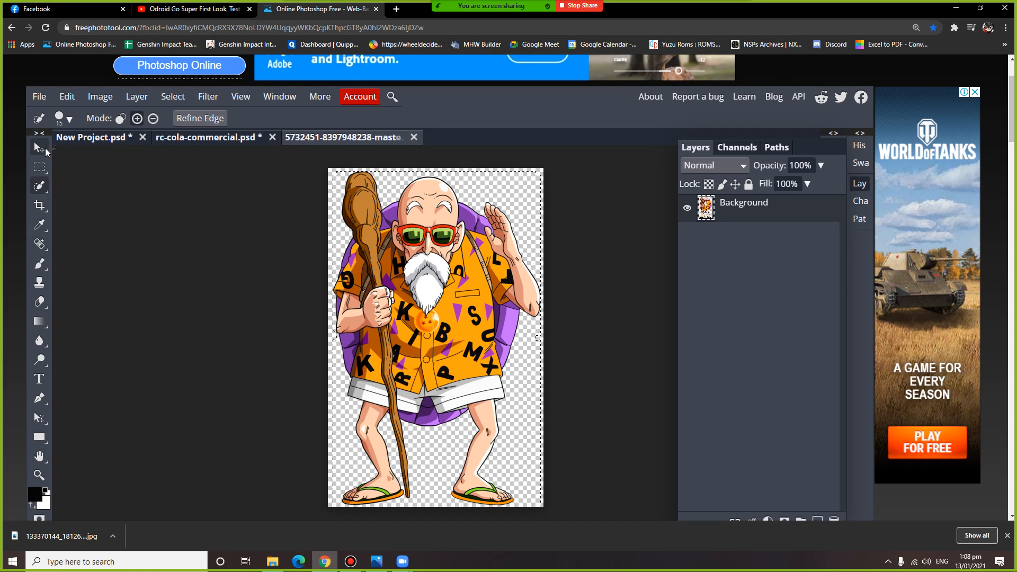
Step: Copy the selected old man and paste him into New Project.psd
click(67, 97)
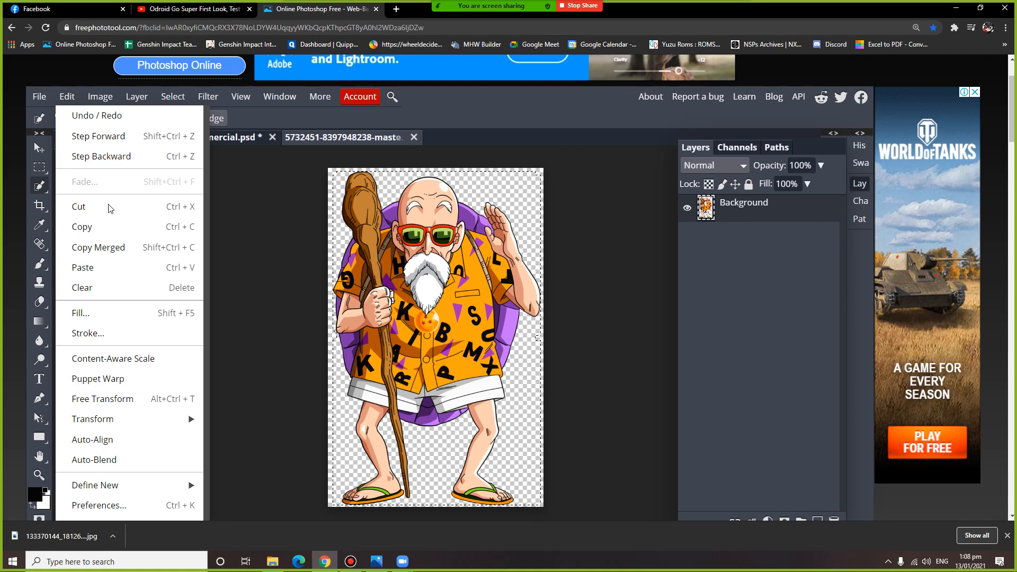
click(108, 233)
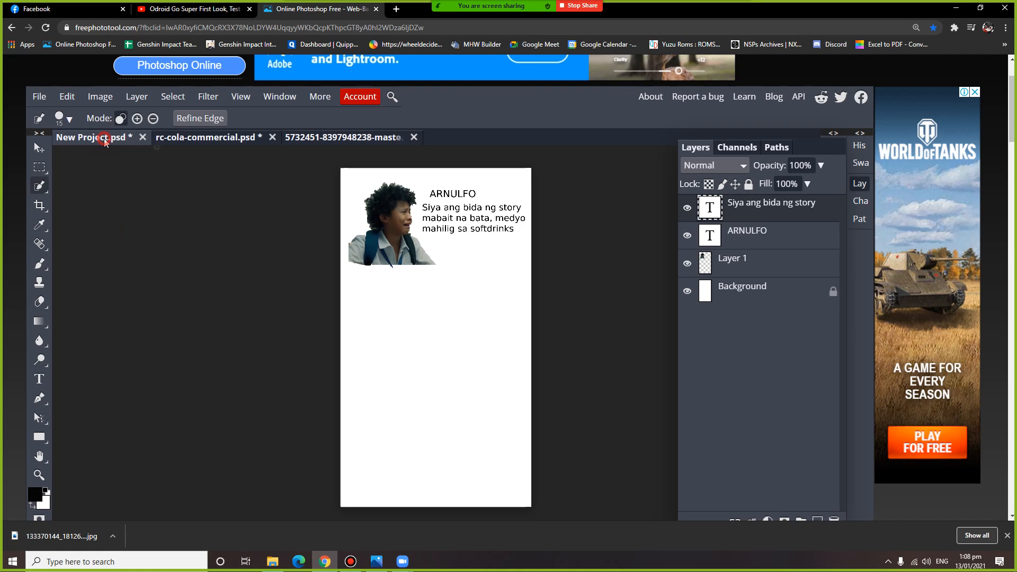
click(104, 138)
click(67, 99)
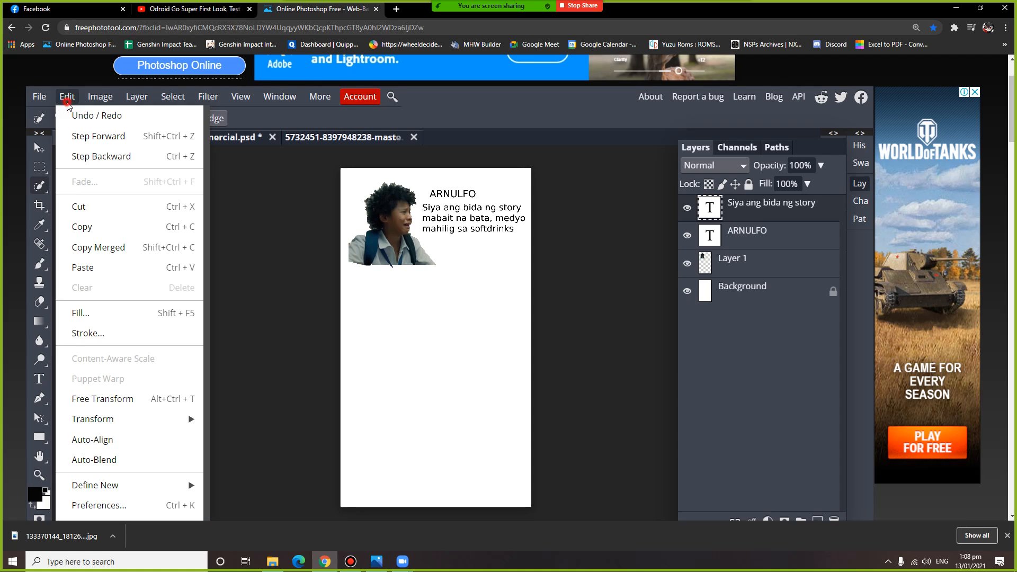
click(119, 267)
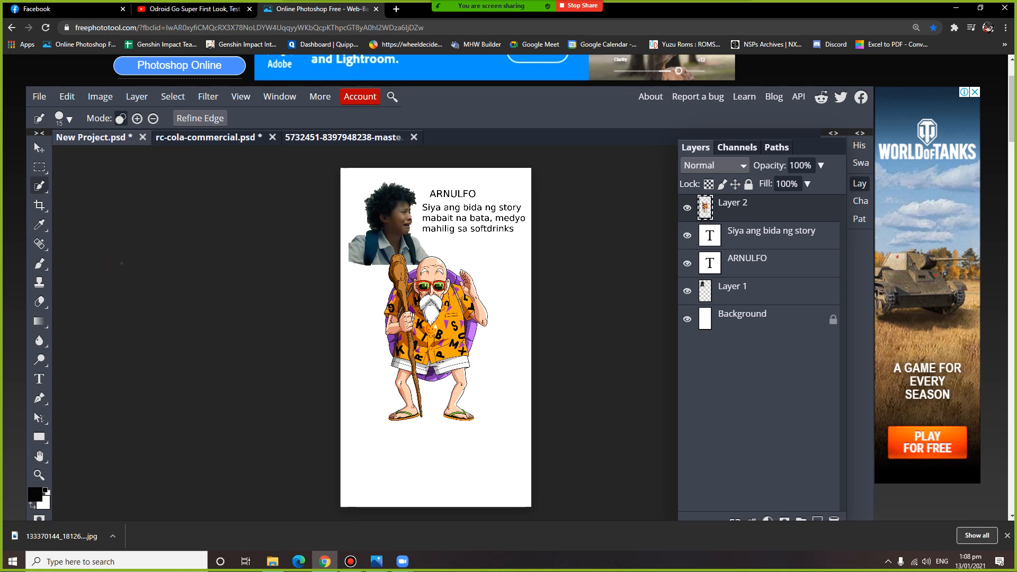
Step: Scale the old man to about 65% width and 51% height and place him directly below the boy
click(38, 147)
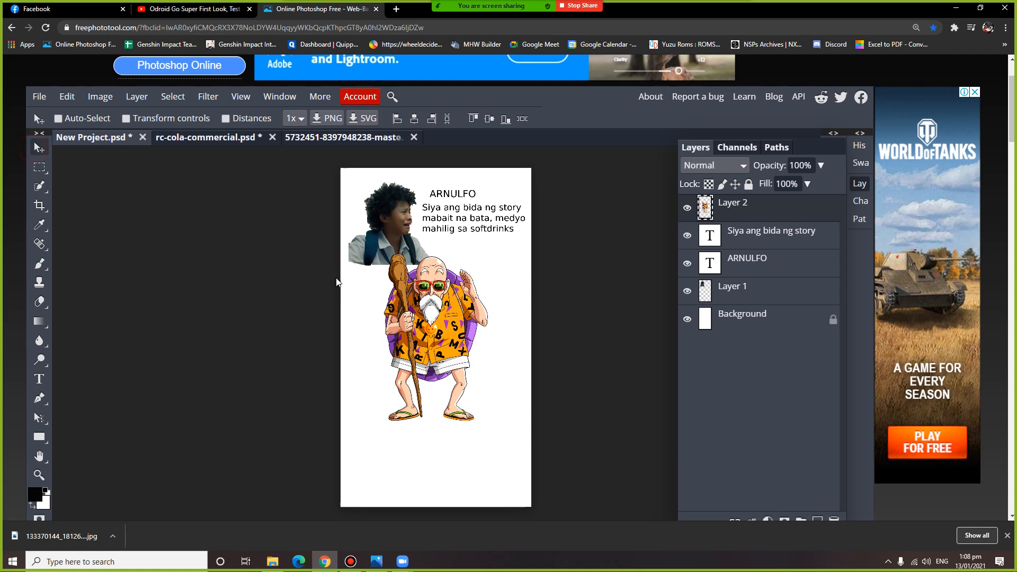
drag(440, 330, 406, 347)
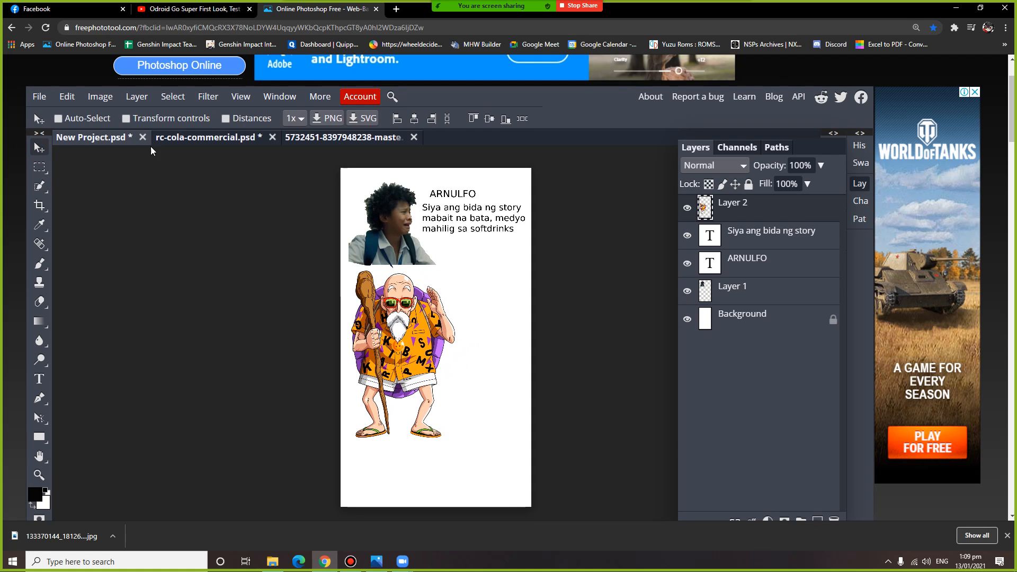
click(67, 96)
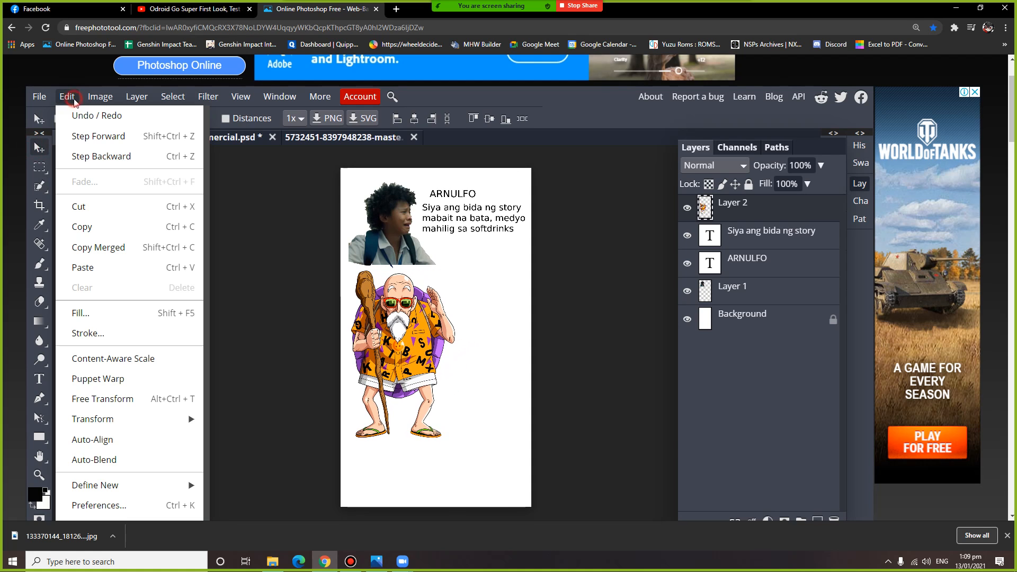
click(151, 402)
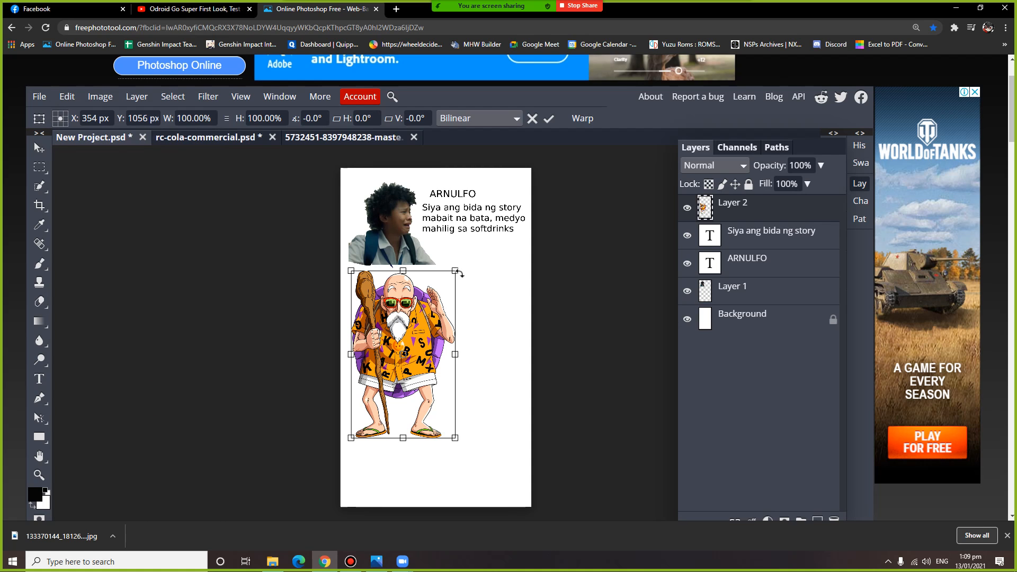
drag(455, 271, 419, 351)
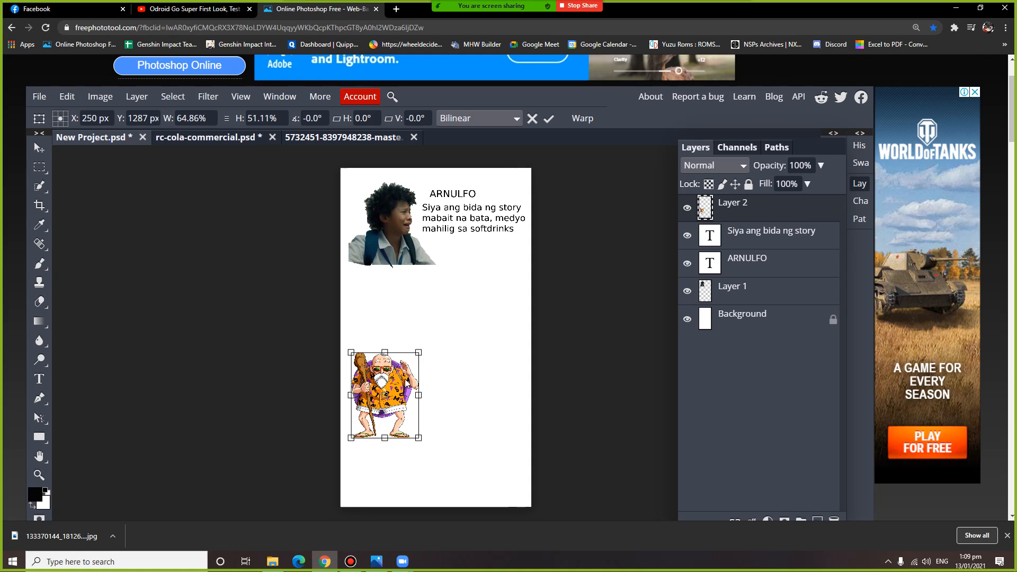
drag(401, 392, 409, 312)
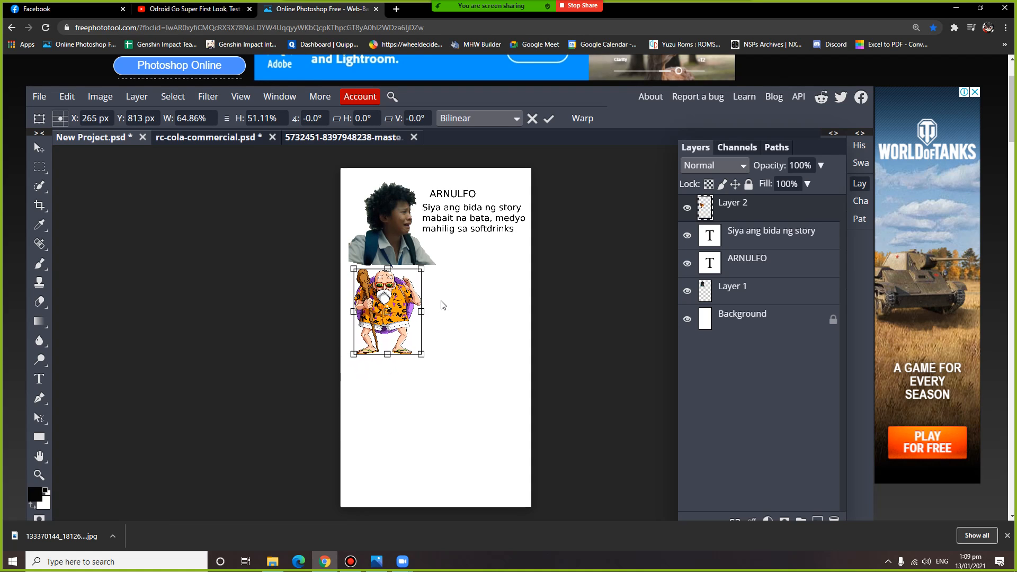
click(41, 148)
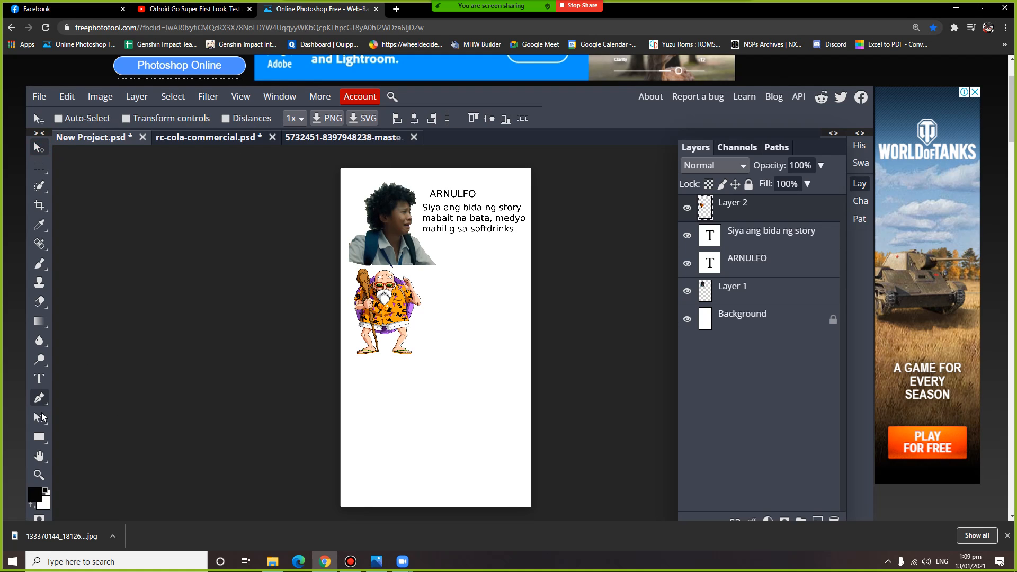
Step: Set the Type tool's text size to 70 px
click(39, 379)
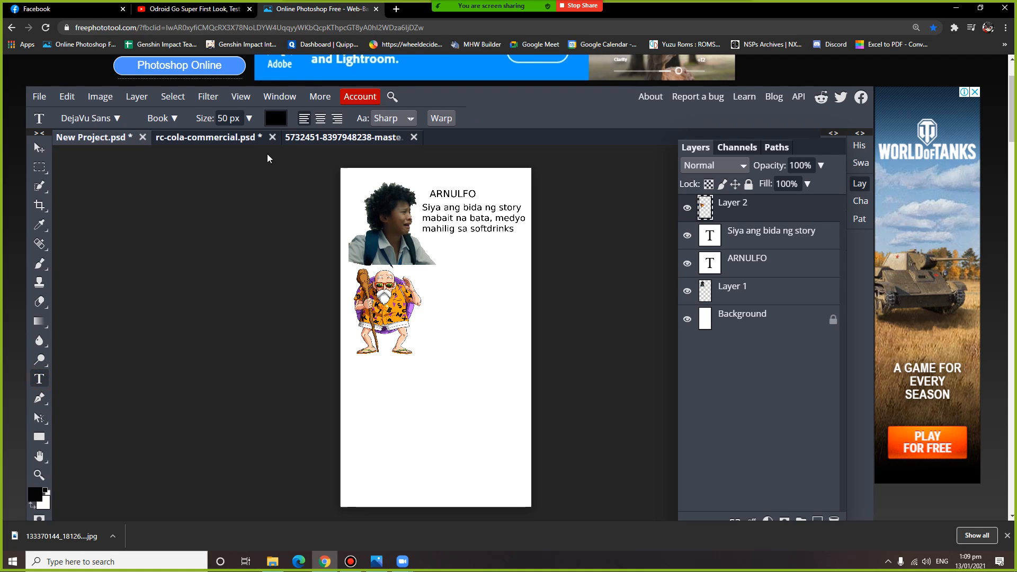
click(240, 116)
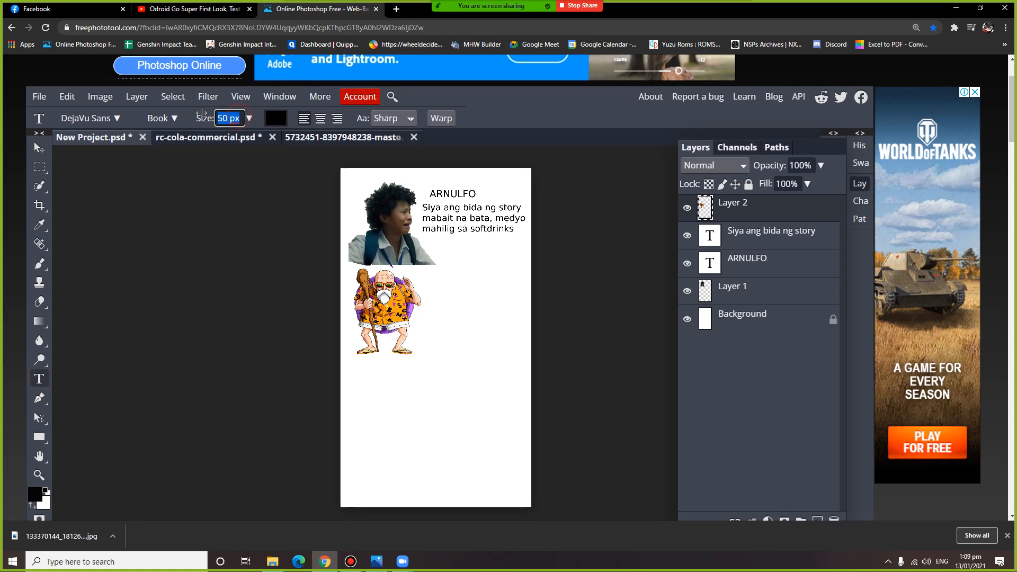
text(70)
click(274, 137)
click(256, 183)
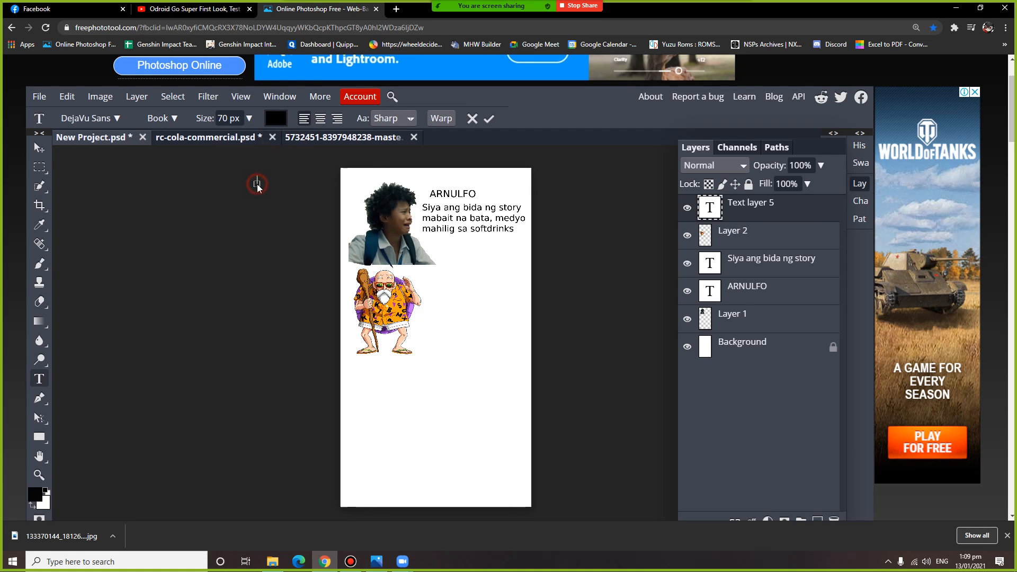
click(40, 148)
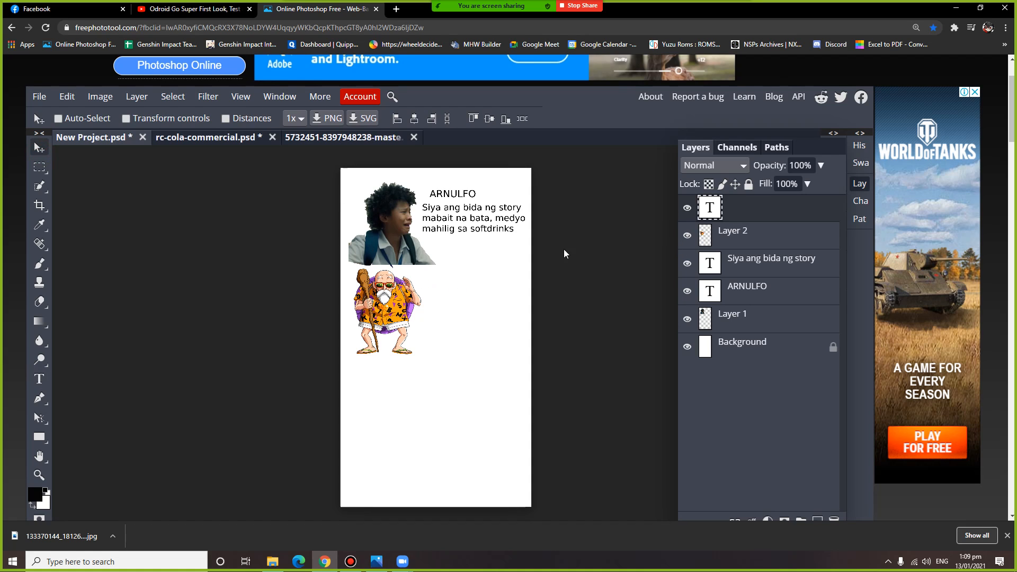
right_click(723, 212)
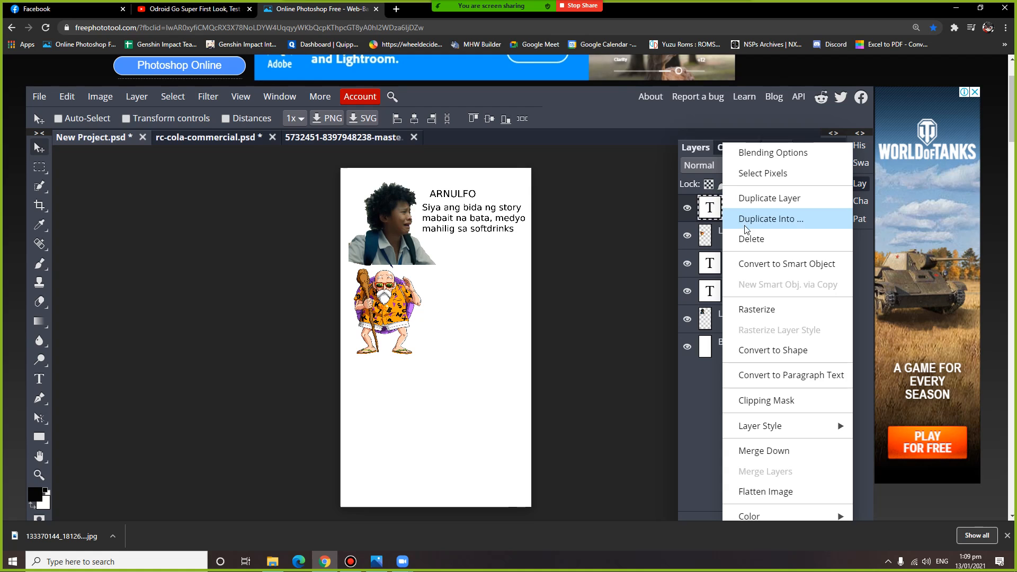
click(748, 238)
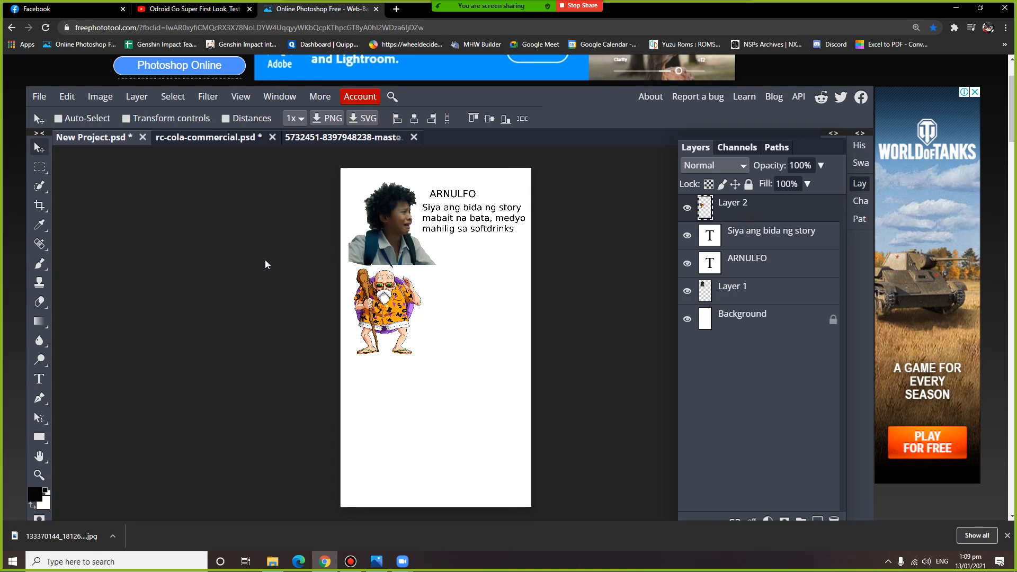
Step: Add the old man's first name in capitals as 70 px text beside his head and admit the participant waiting to join the meeting
click(39, 379)
click(432, 280)
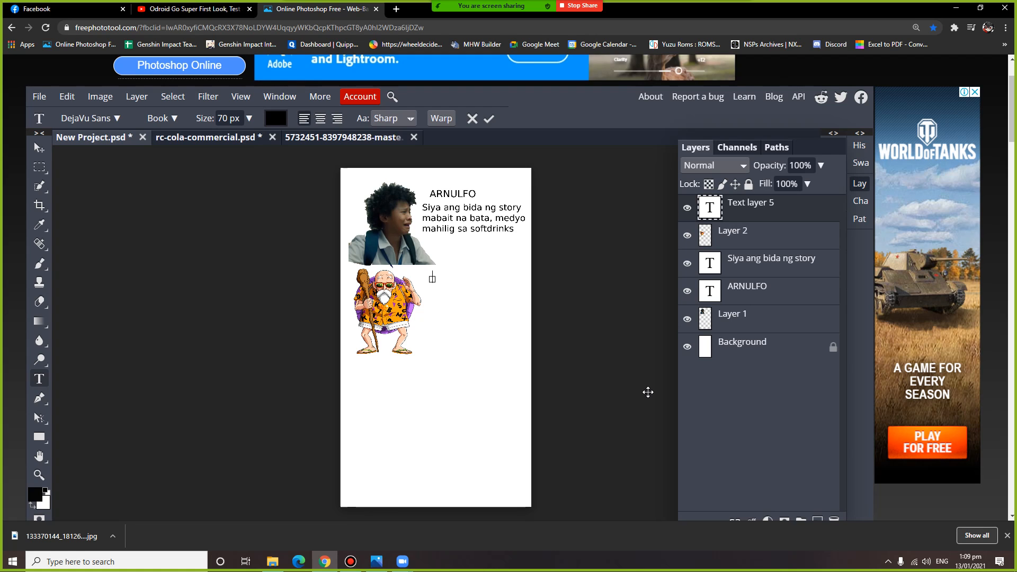
text(ARTEMIO)
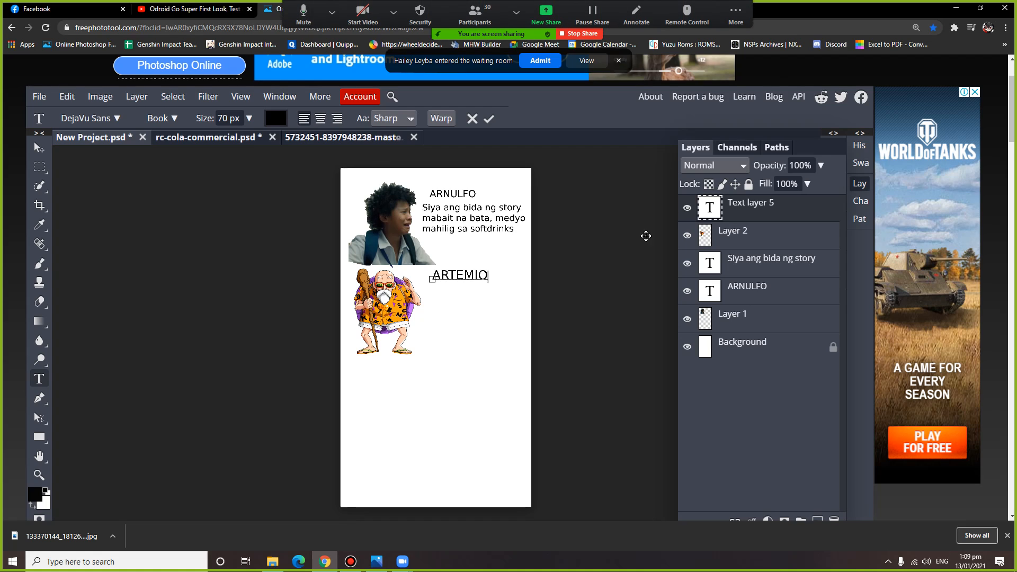
click(545, 61)
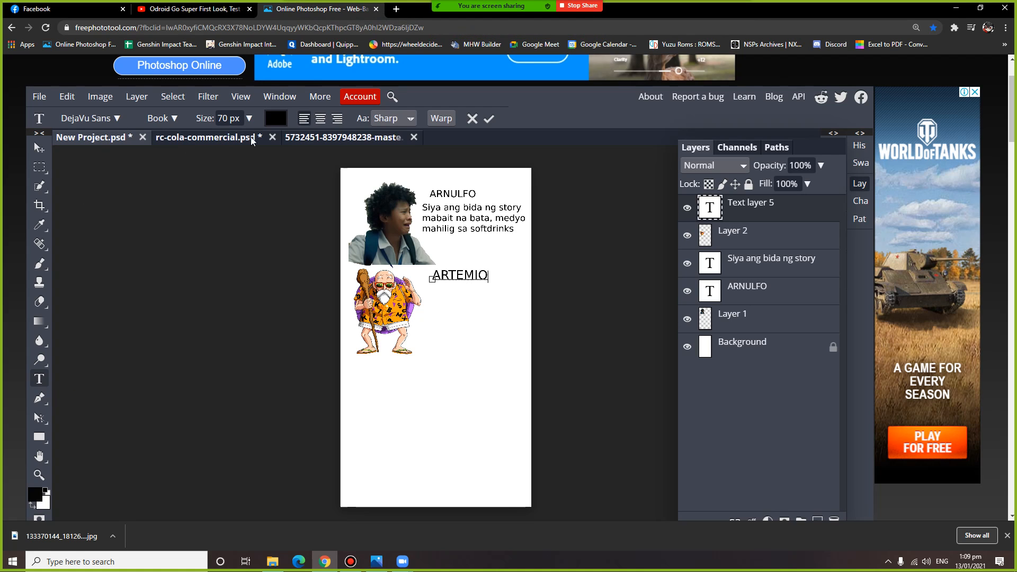
Step: Finish the old man's name text and set its size to 50 px
click(741, 226)
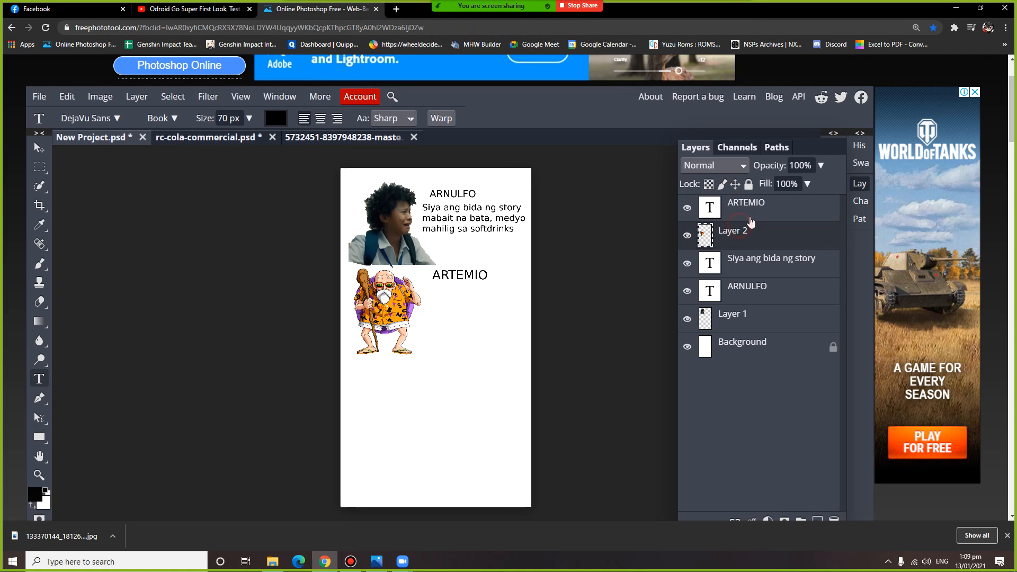
click(753, 206)
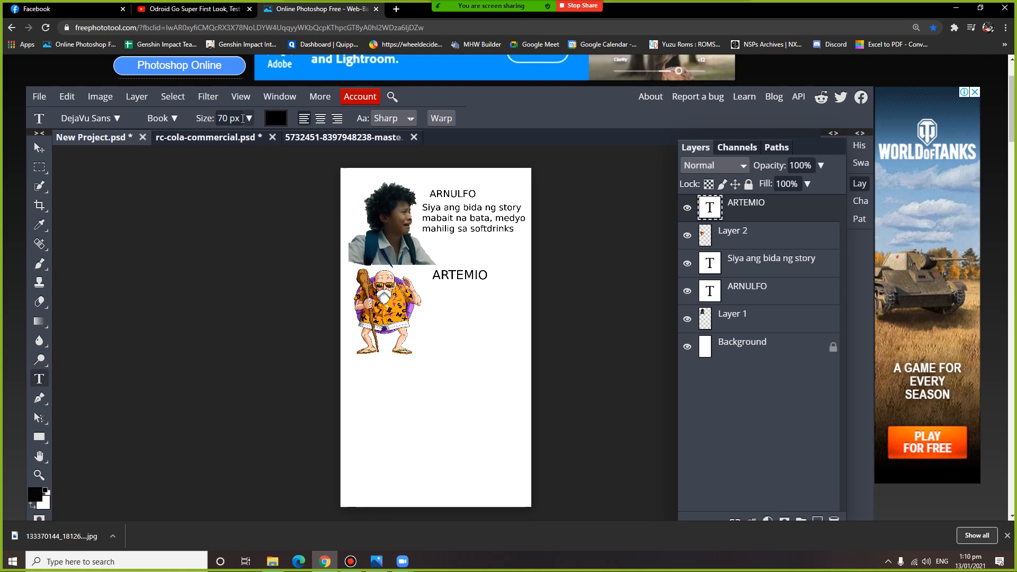
drag(243, 118, 210, 118)
text(50)
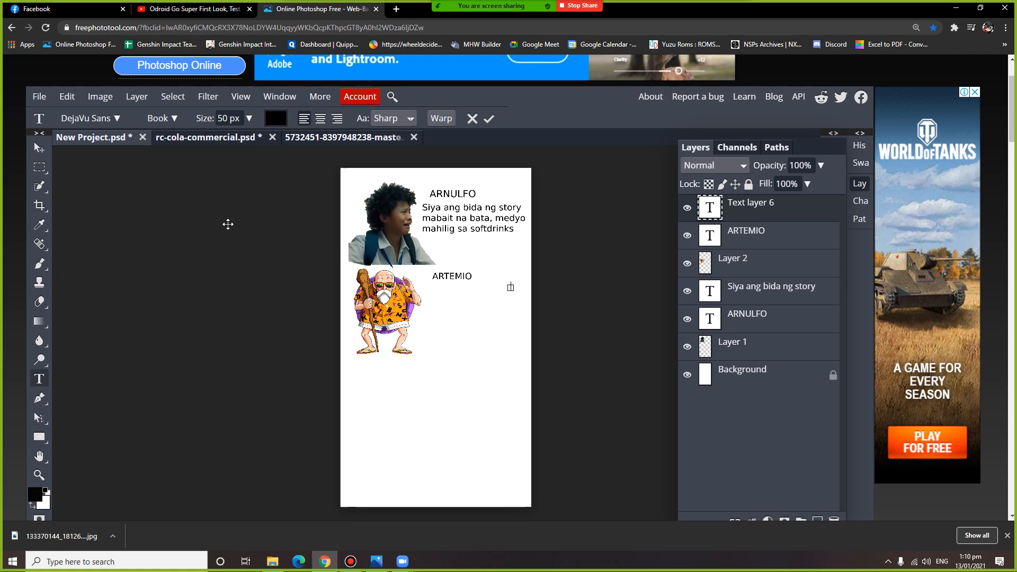
Step: Add a 50 px description reading "Lolo ni" plus the boy's first name and place it directly below the old man's name
text(Lolo ni Arnulfo)
click(39, 147)
drag(515, 289, 439, 292)
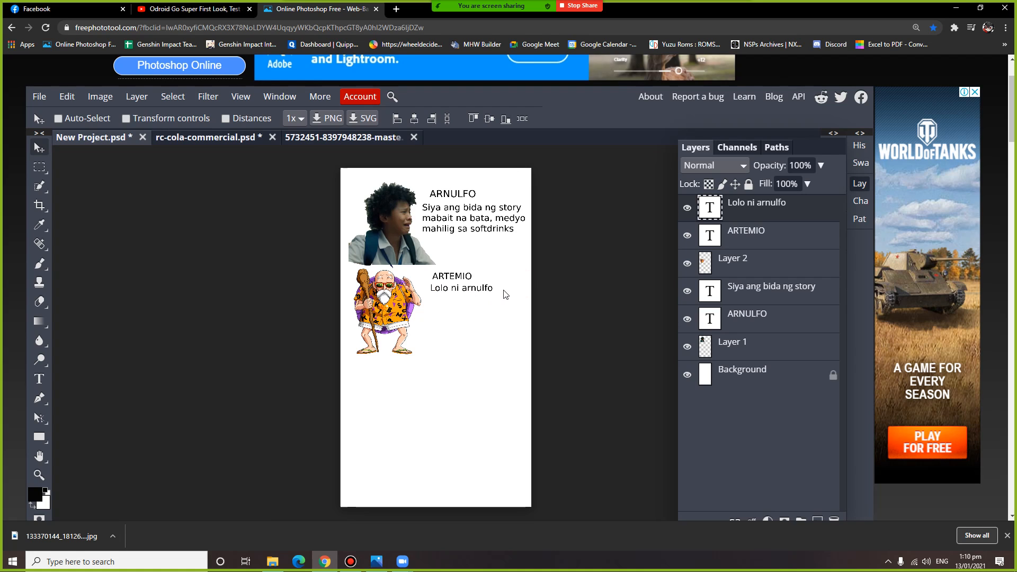
Step: Extend the old man's description with "masipag at laging" and "tinatawag na kalbo" on two new lines and nudge the text slightly into place
double_click(710, 208)
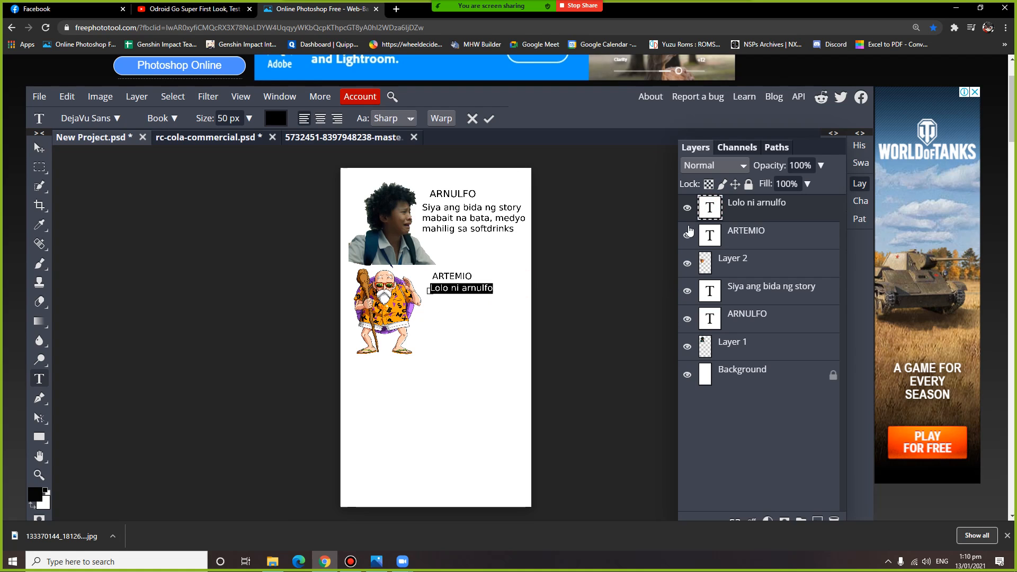
click(494, 288)
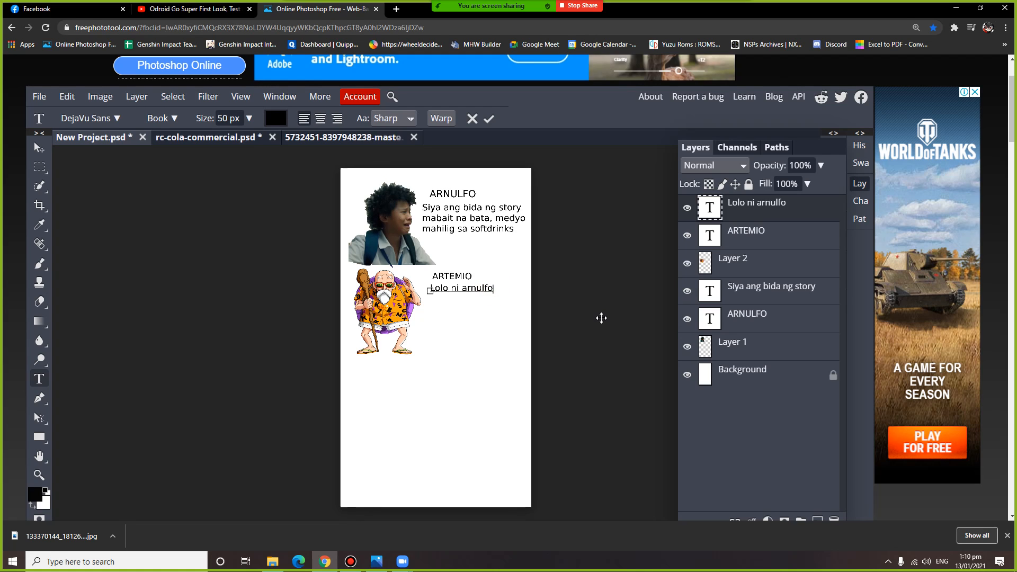
text(ma)
text(sipag at lag)
text(ing )
text(tinatwa)
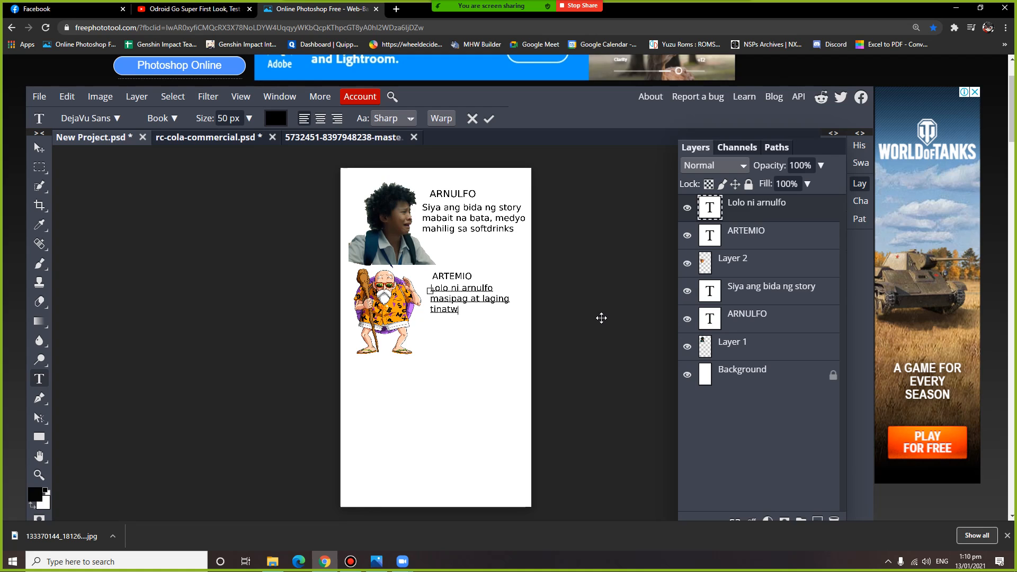
key(BackSpace)
key(BackSpace)
text(awag na kalbo)
click(38, 147)
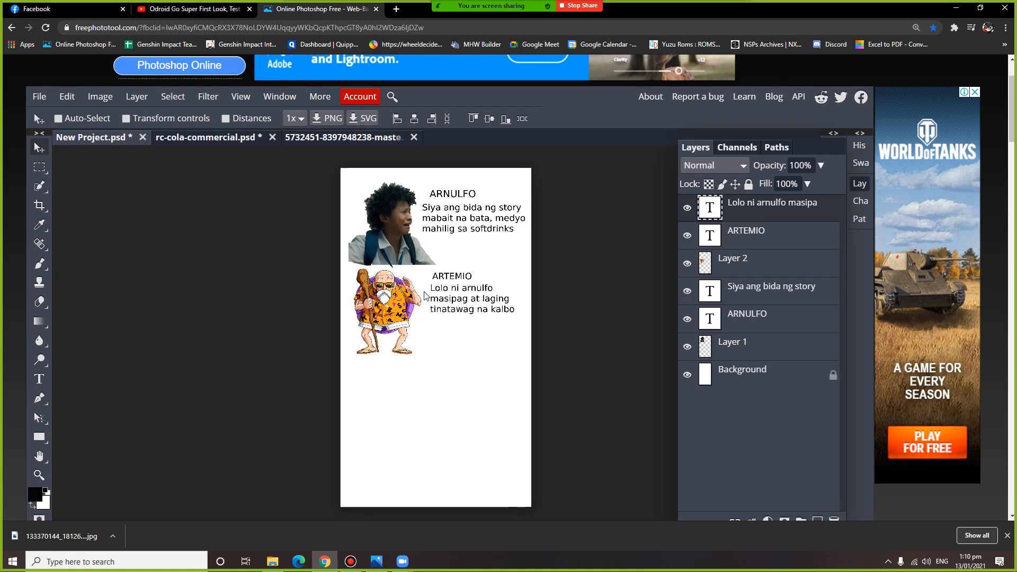
drag(444, 292, 445, 292)
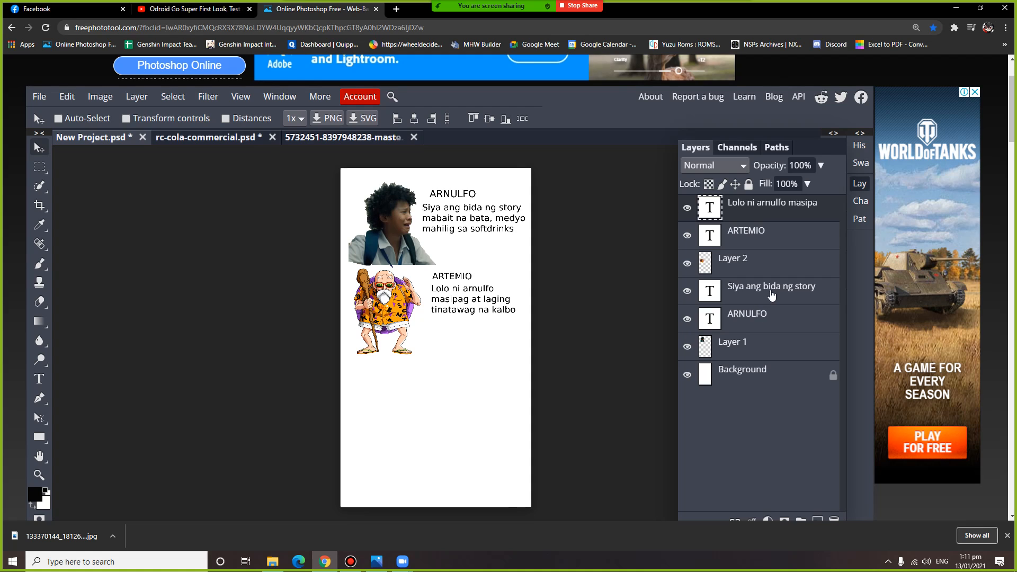
Step: Apply an Outer Glow to the old man's name in blue 472bfc with the Normal blend mode
click(718, 244)
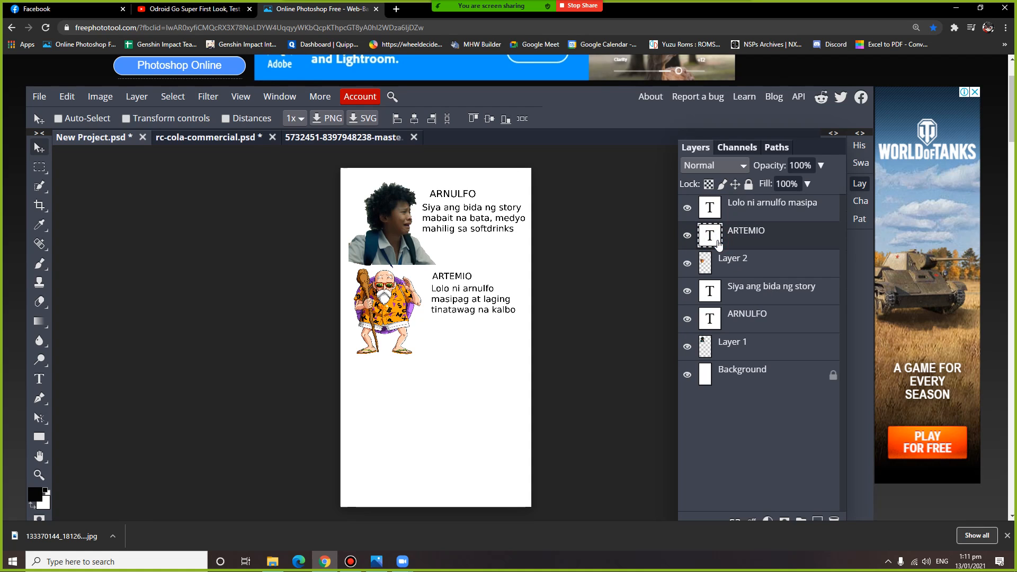
right_click(718, 244)
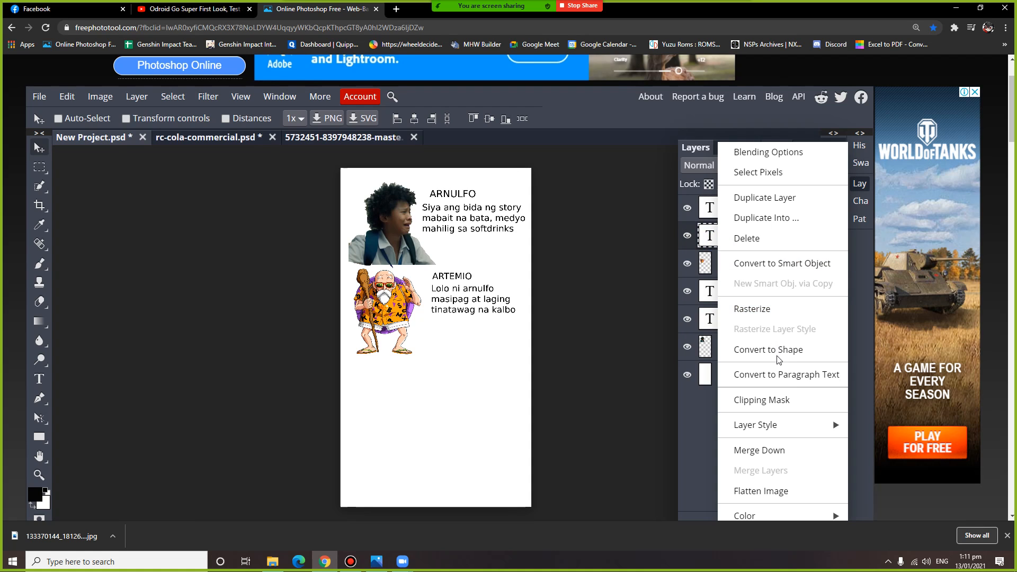
click(797, 152)
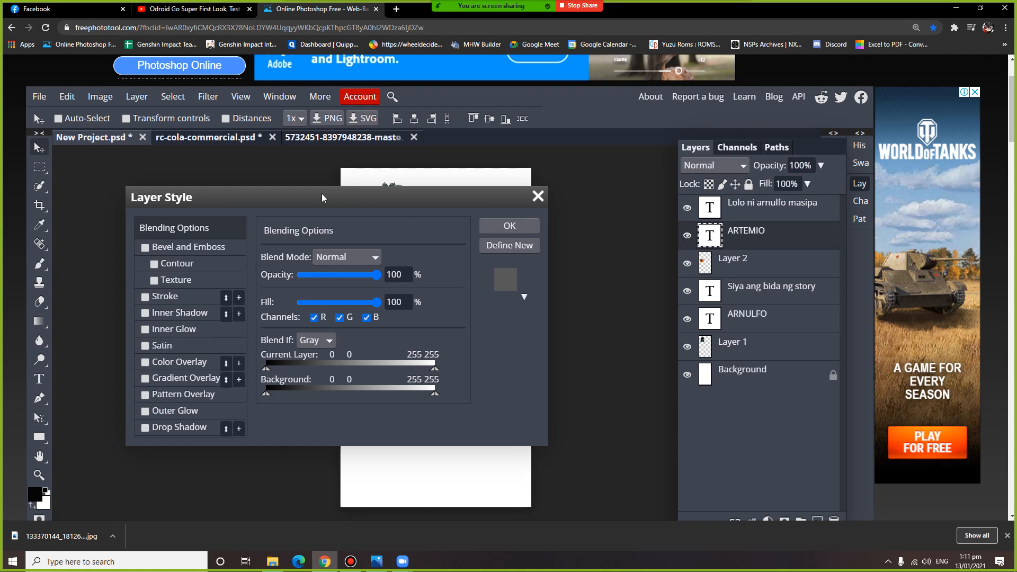
click(169, 413)
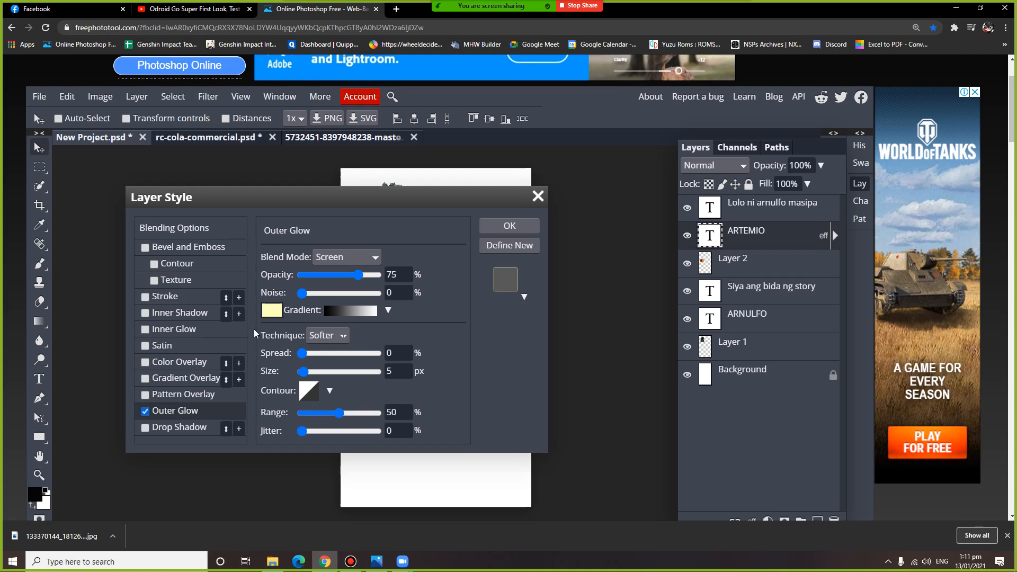
click(271, 310)
click(409, 367)
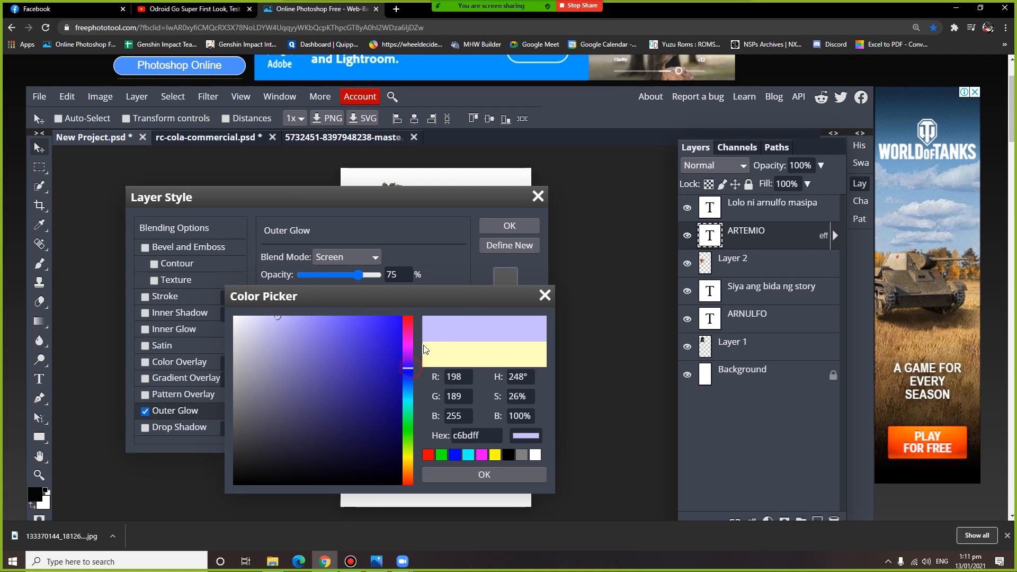
click(373, 318)
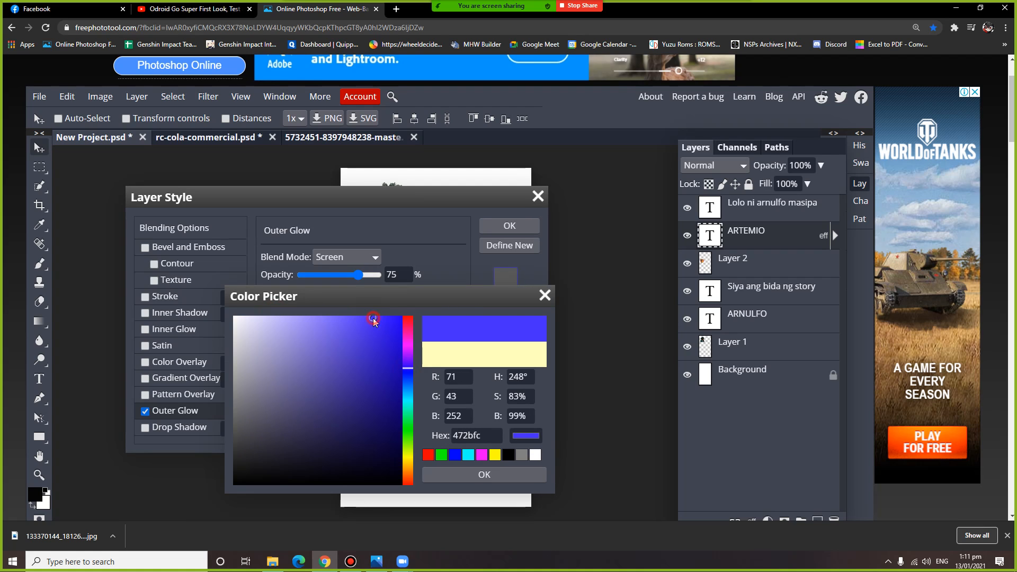
click(486, 475)
click(339, 258)
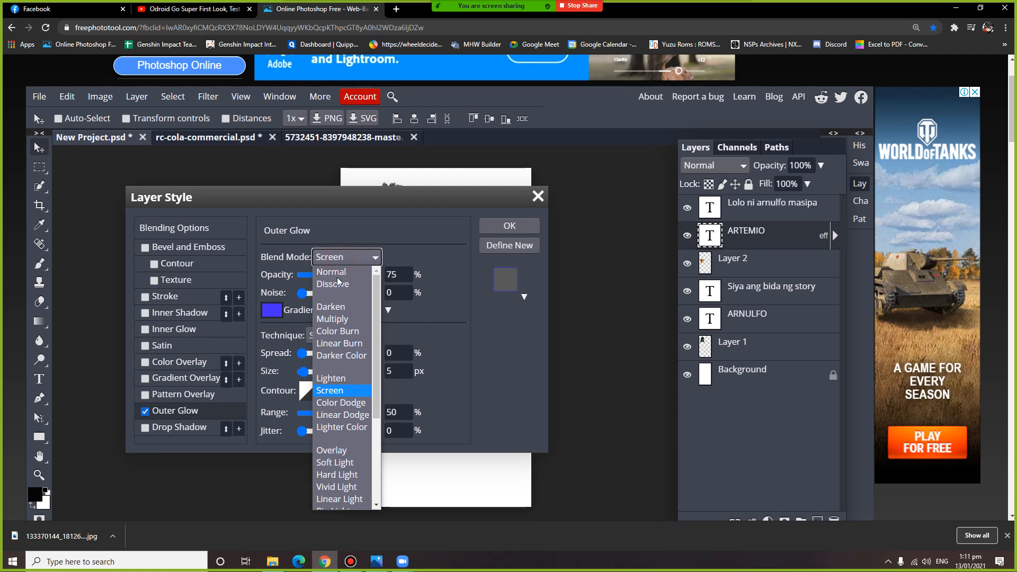
click(332, 271)
click(509, 225)
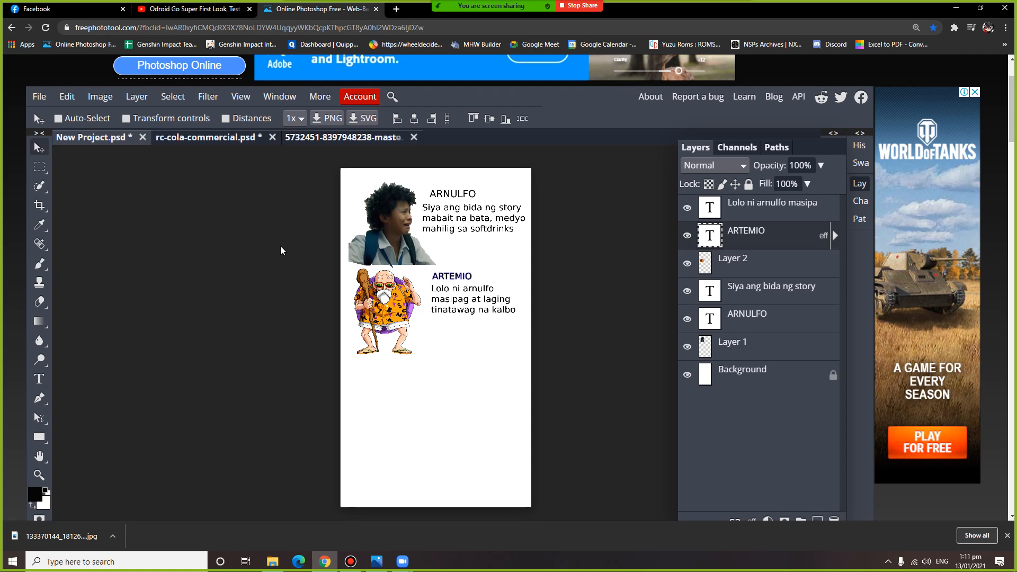
click(39, 96)
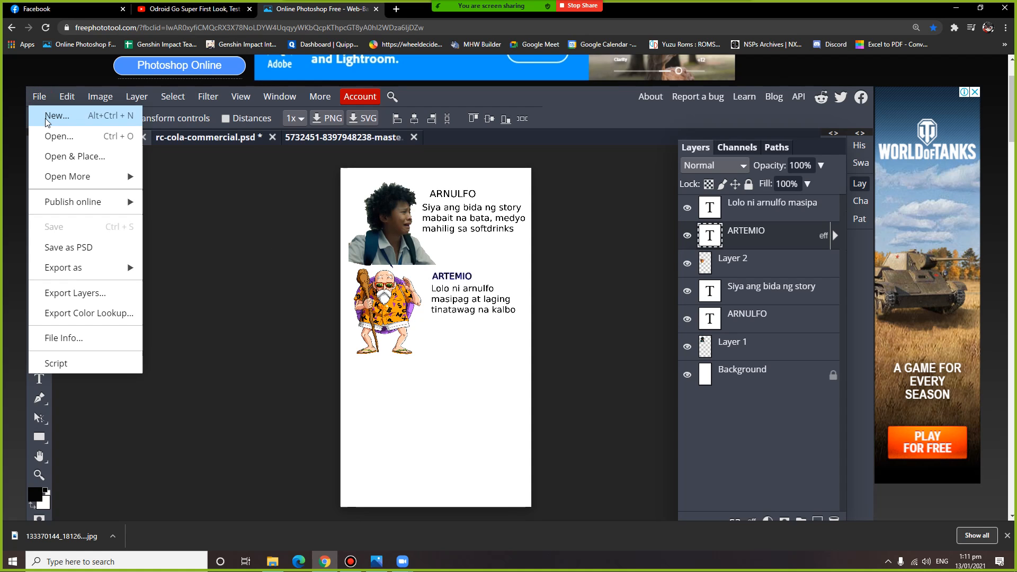
click(51, 121)
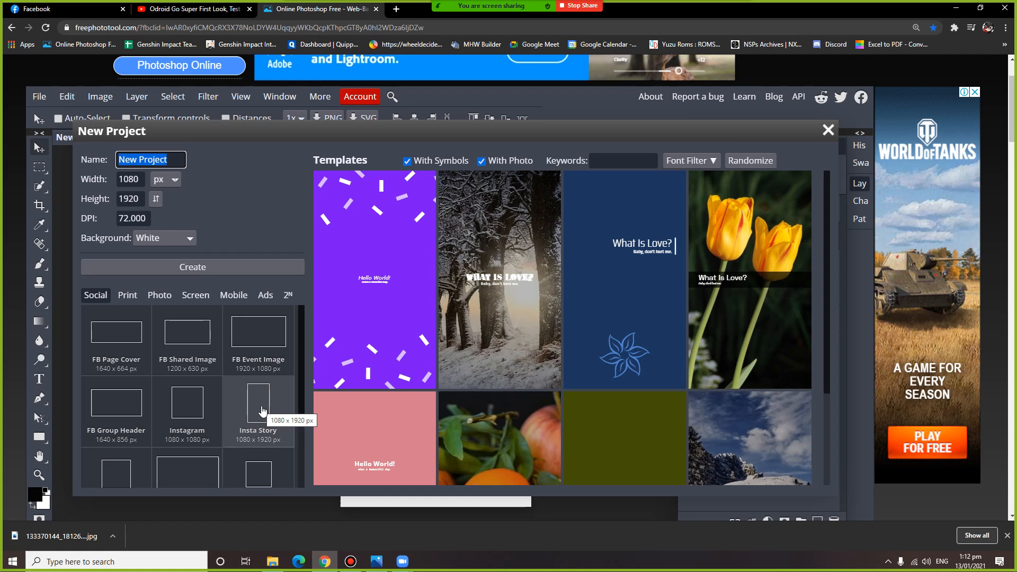
click(828, 130)
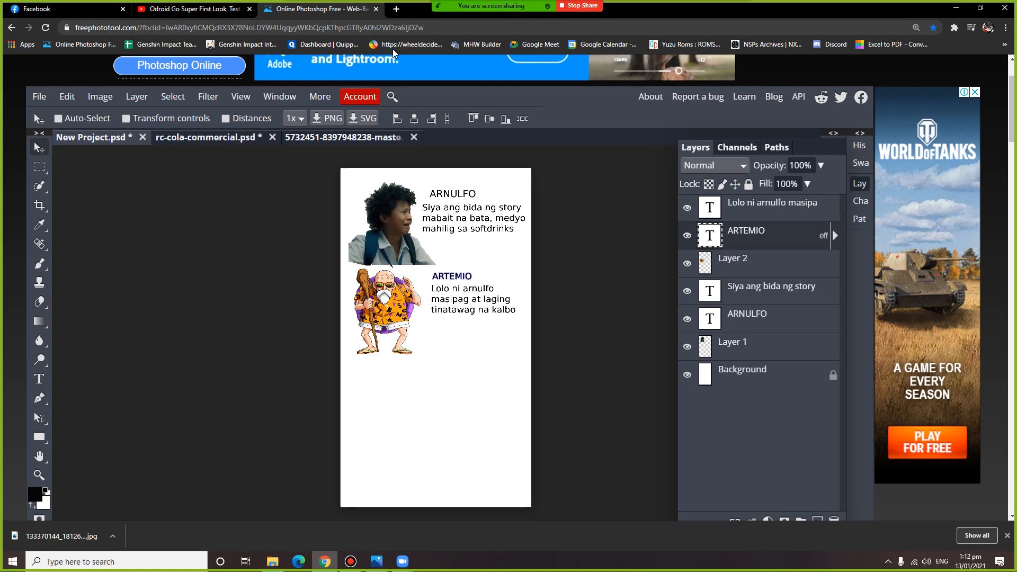
Step: Close the old man's source image, rc-cola-commercial.psd and New Project.psd, discarding the unsaved work
click(413, 138)
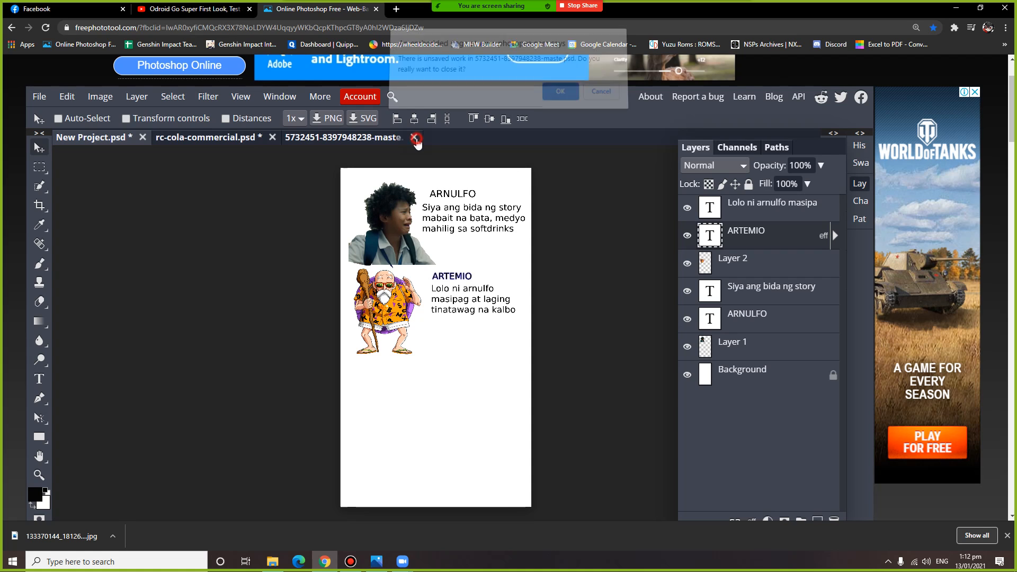
click(558, 97)
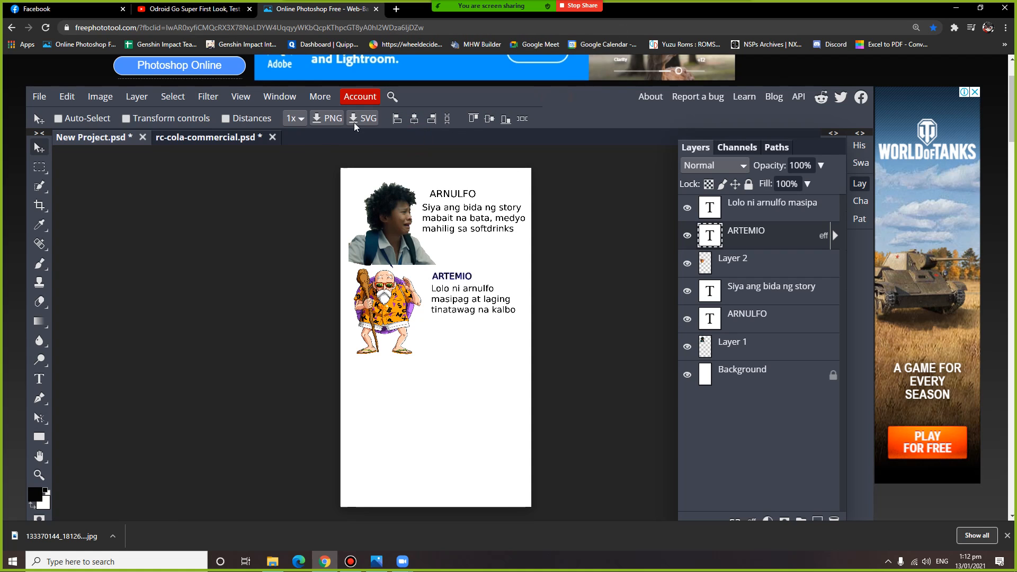
click(272, 137)
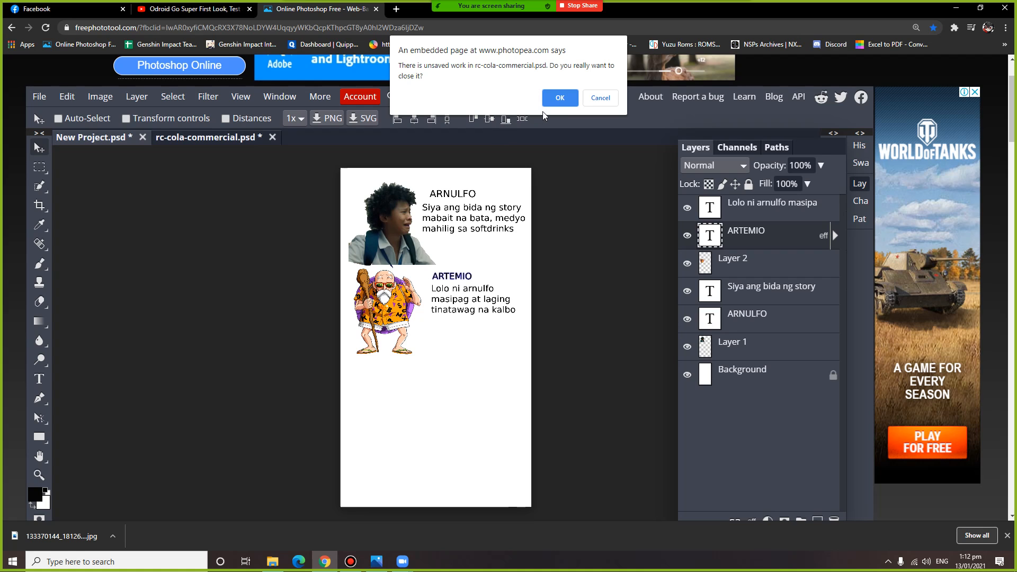
click(560, 98)
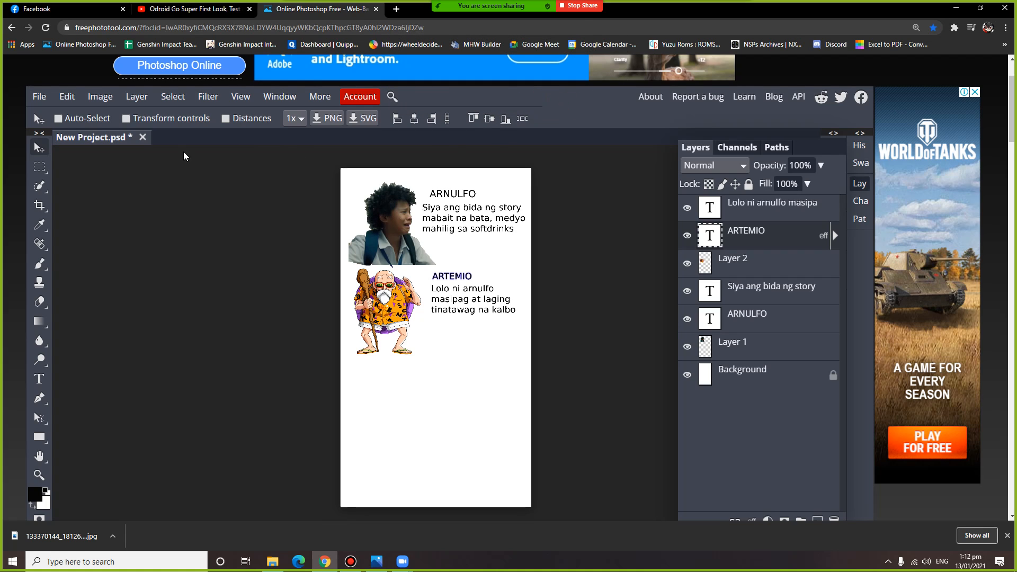
click(142, 137)
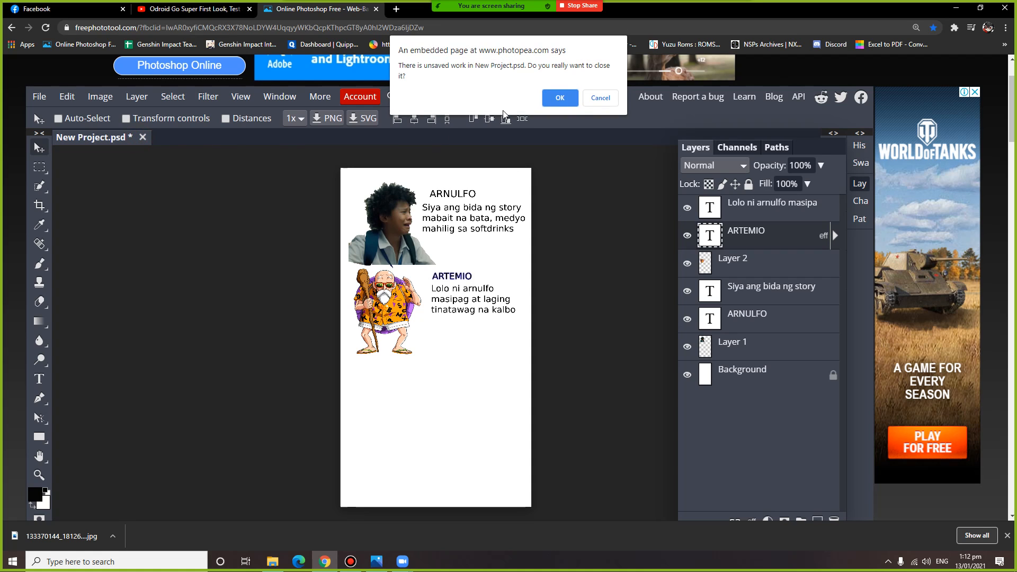
click(552, 97)
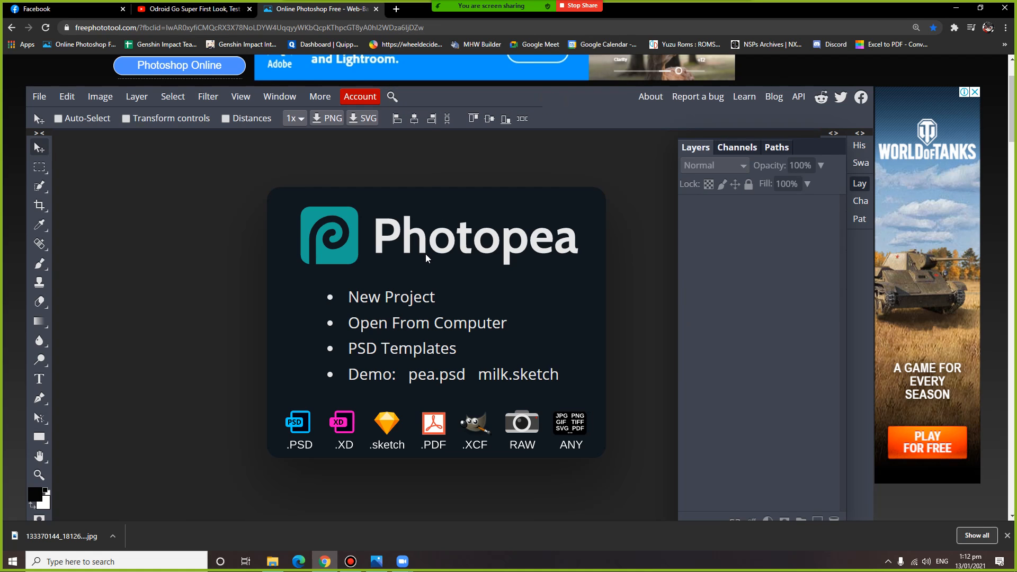
click(406, 297)
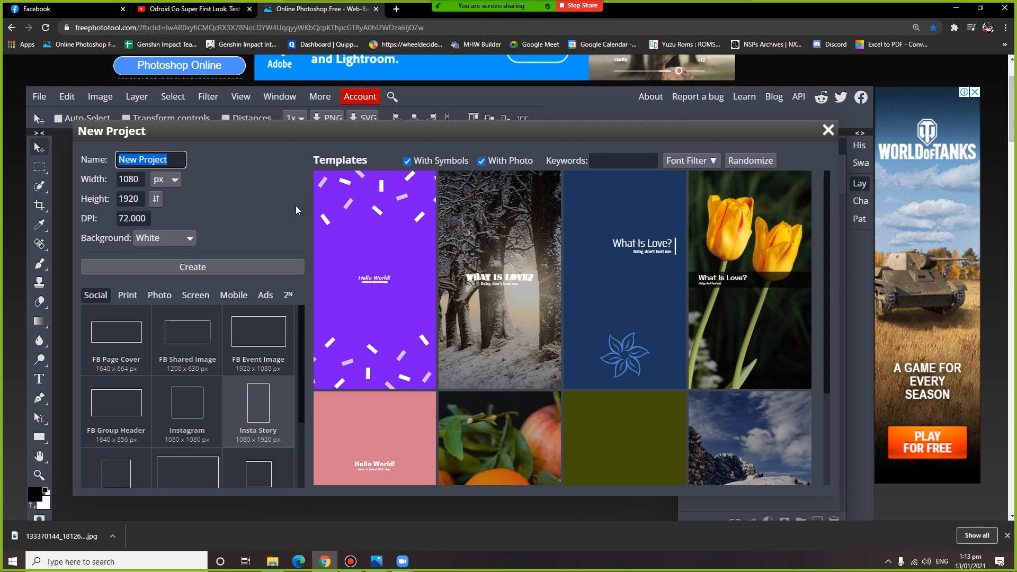
click(828, 130)
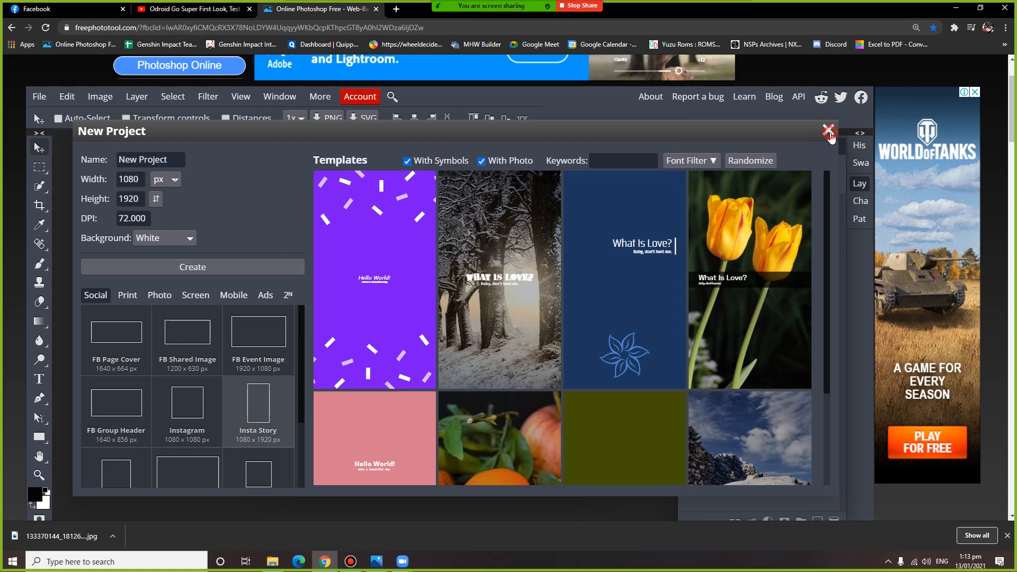
mouse_move(444, 5)
click(395, 9)
click(259, 183)
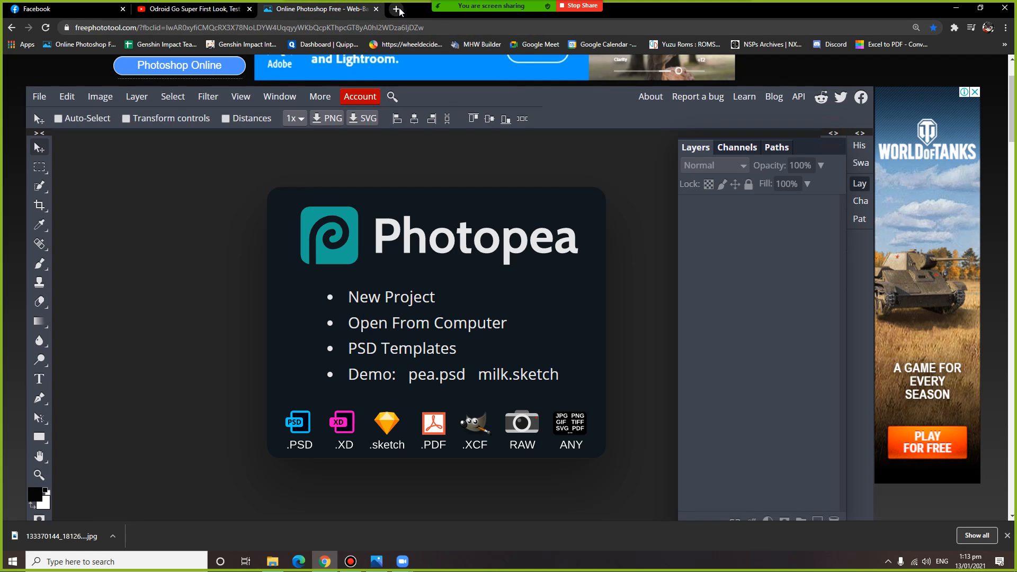
Step: Search Google Images for "comic strip panel" in a new browser tab
click(397, 9)
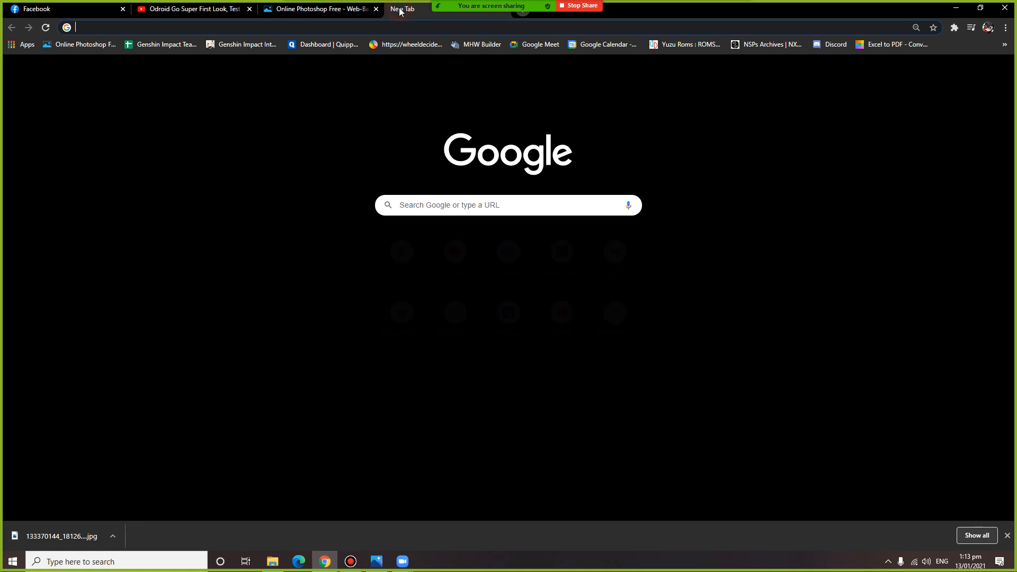
click(468, 205)
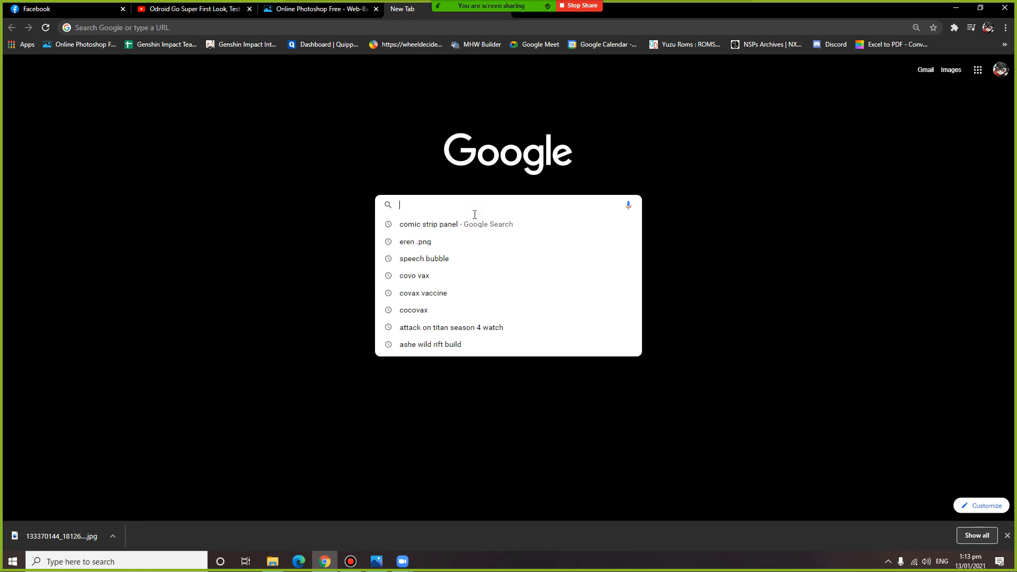
click(444, 232)
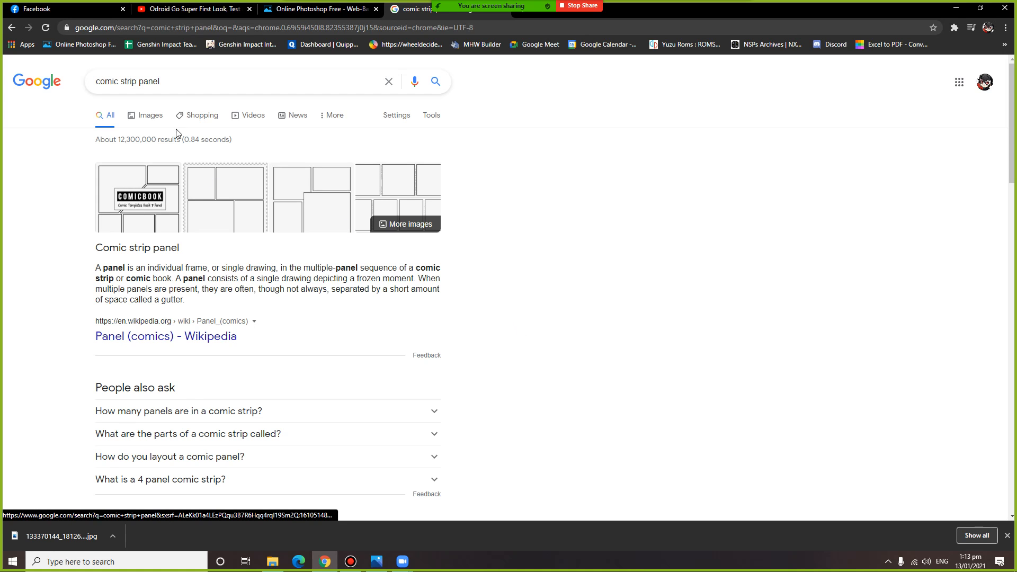
click(152, 115)
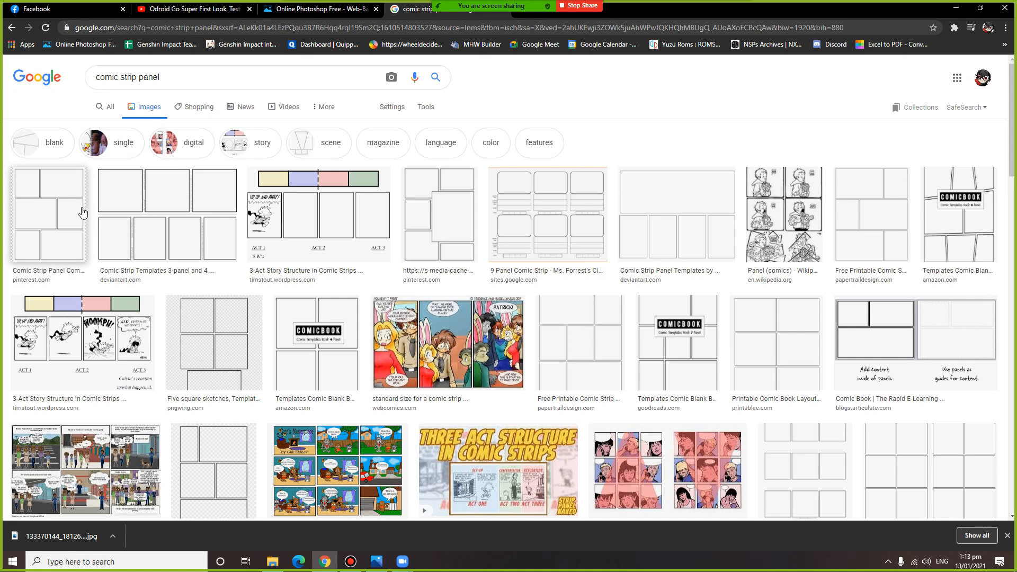
Step: Open the preview of the first blank six-panel comic strip template in the image results
click(57, 217)
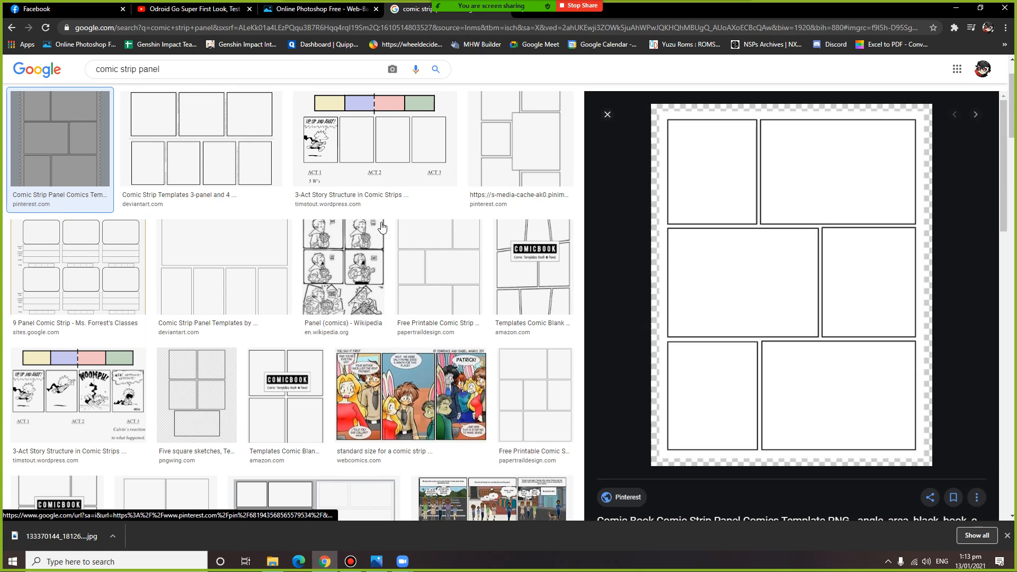
right_click(746, 229)
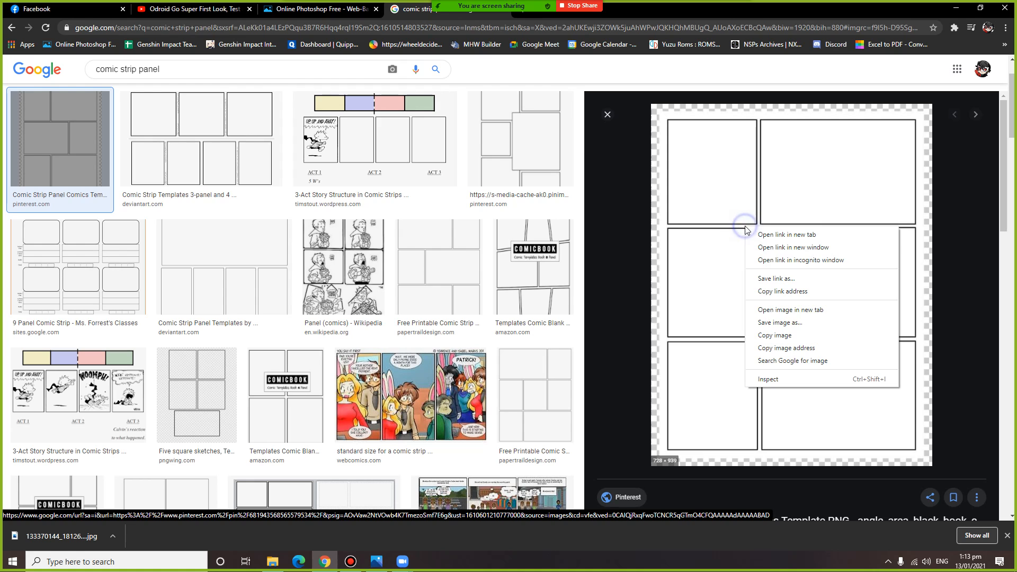
click(774, 279)
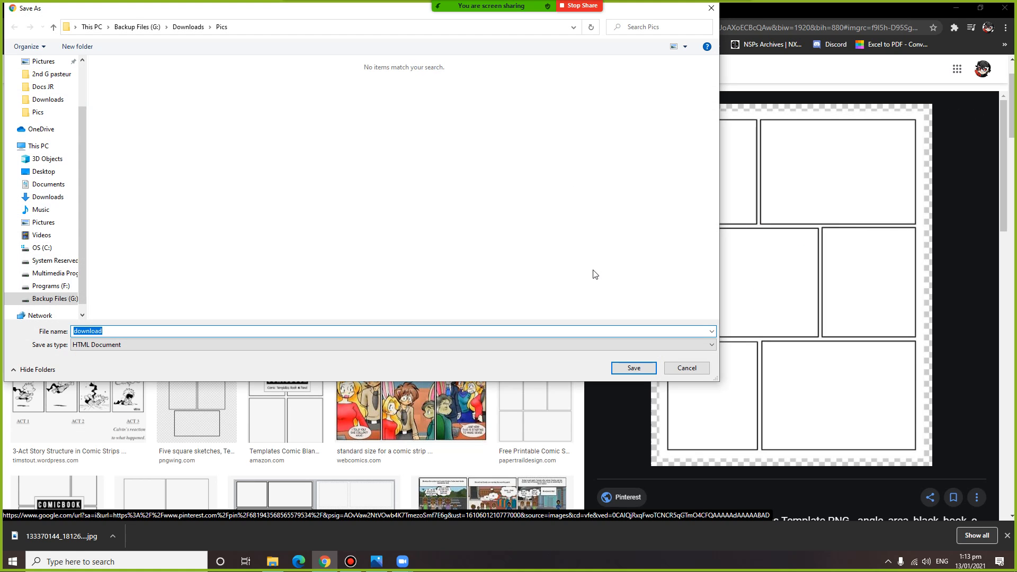
click(703, 371)
Step: Save the previewed comic panel template image as panel2 in JPEG format in the Pics folder
right_click(765, 327)
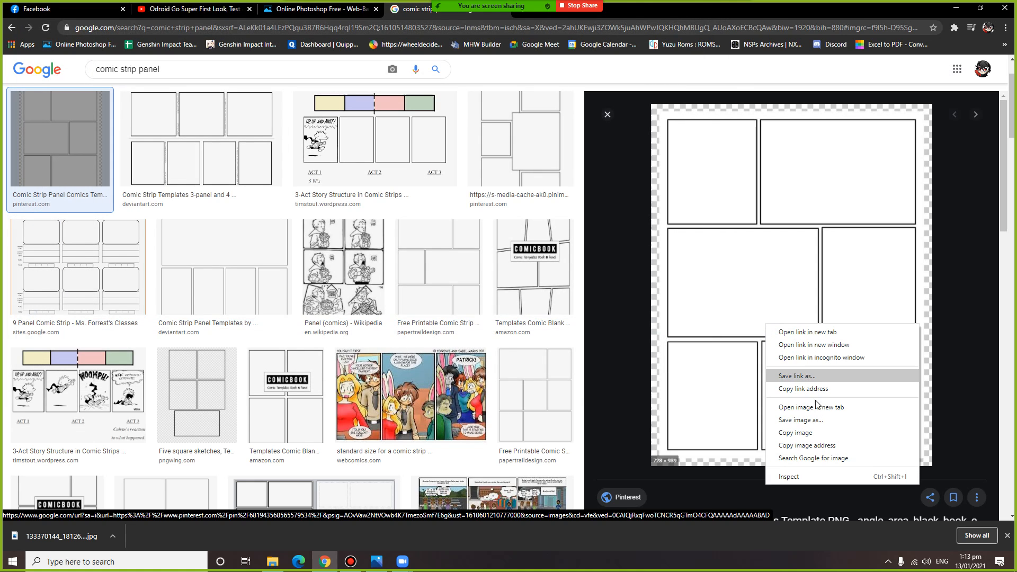
click(818, 419)
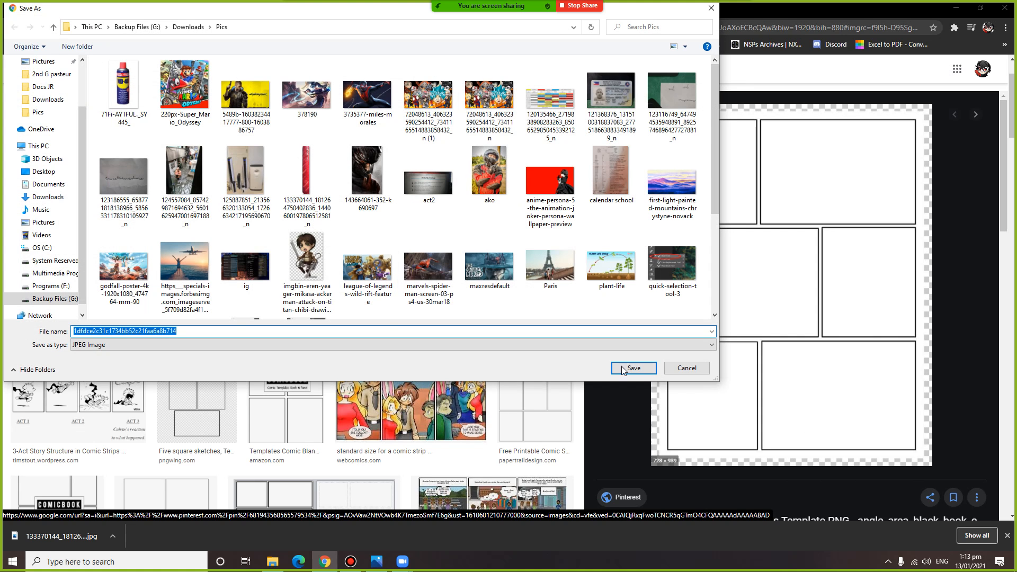
text(panel2)
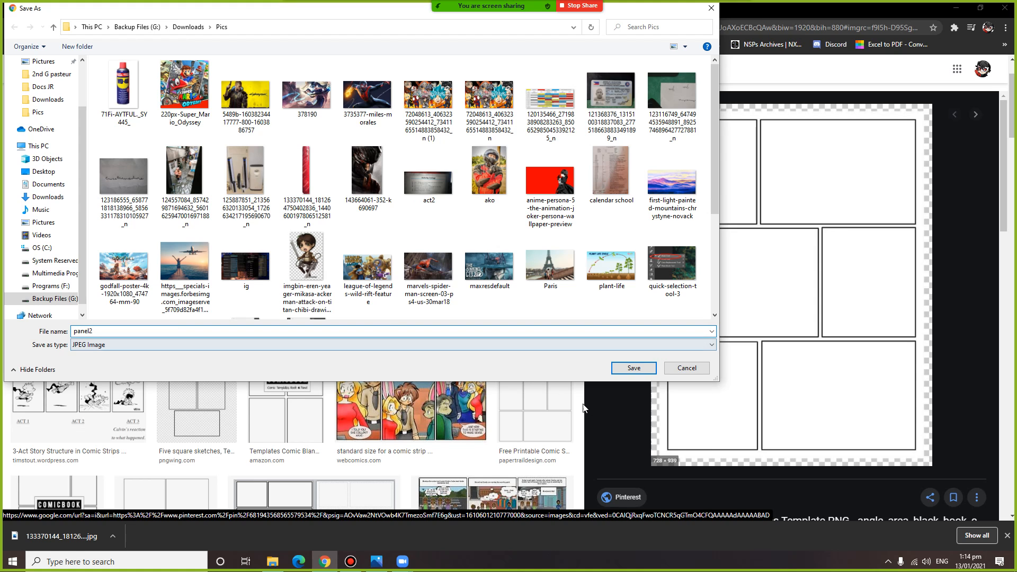
click(644, 367)
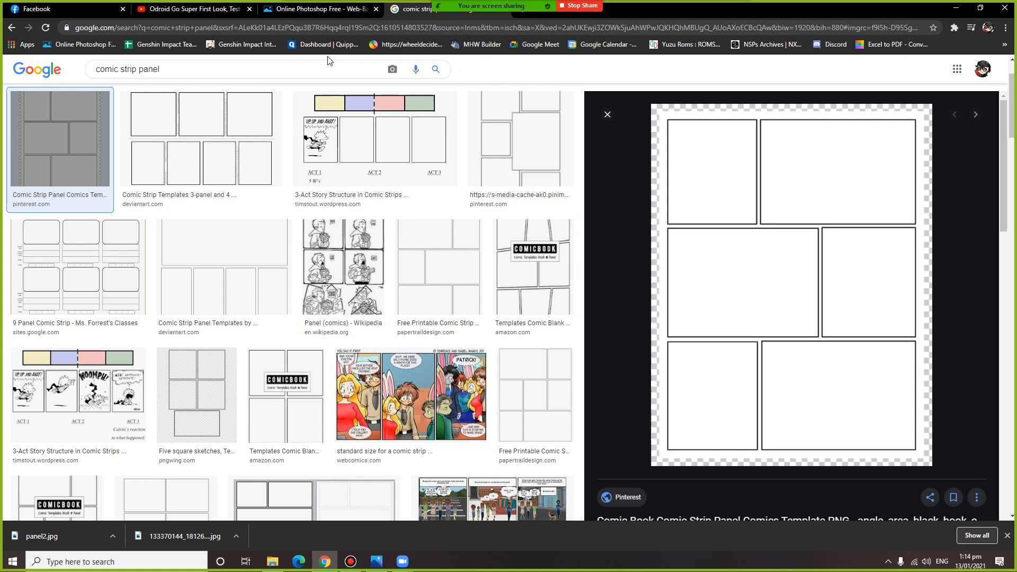
Step: Switch to the Photopea editor in its browser tab
click(298, 9)
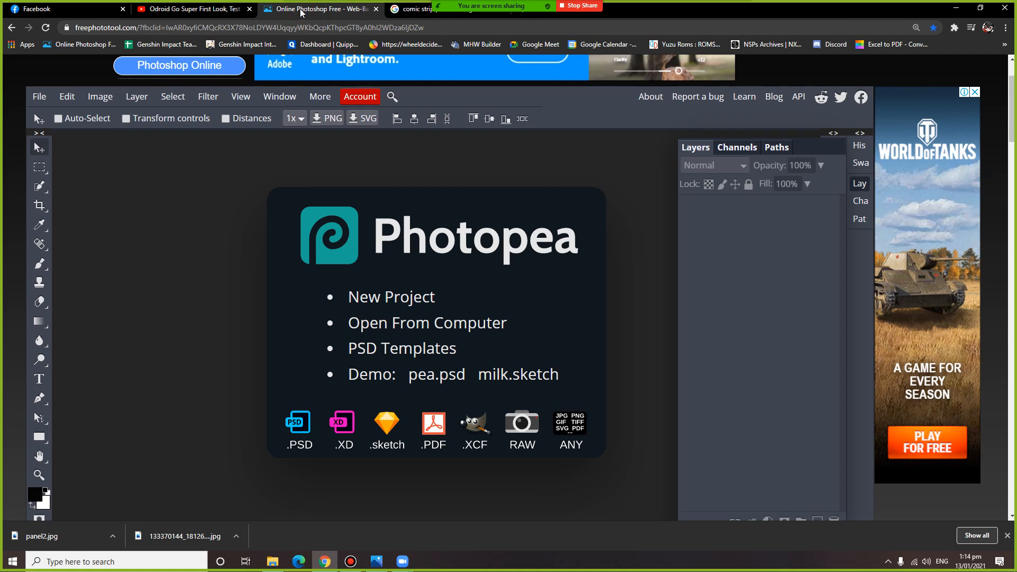
click(38, 96)
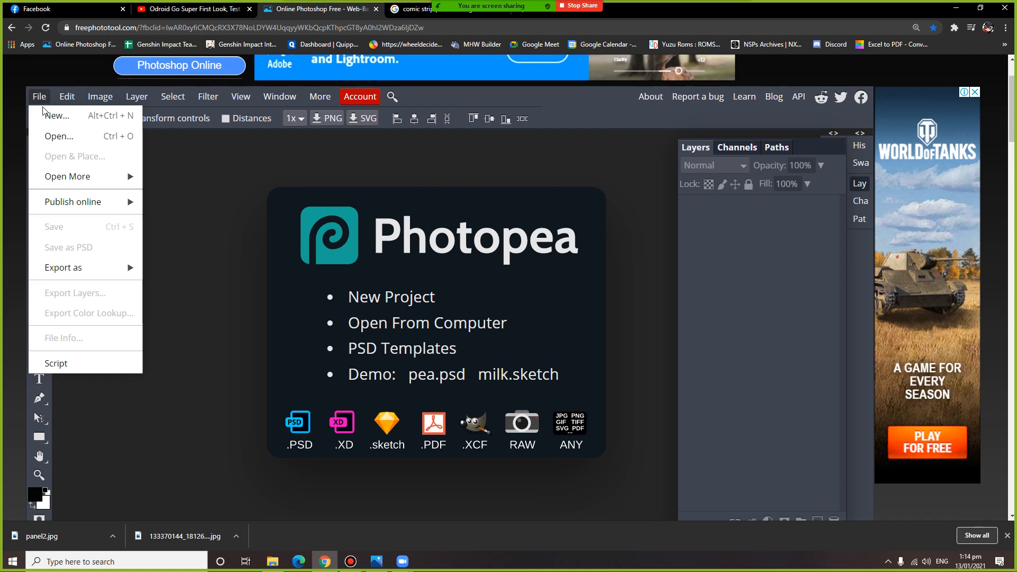
click(59, 136)
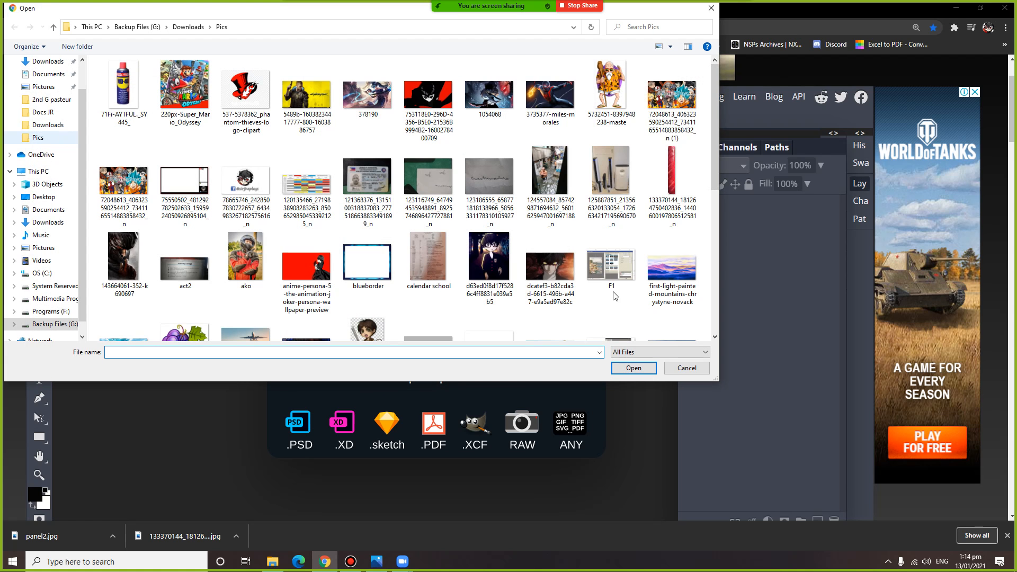
click(686, 368)
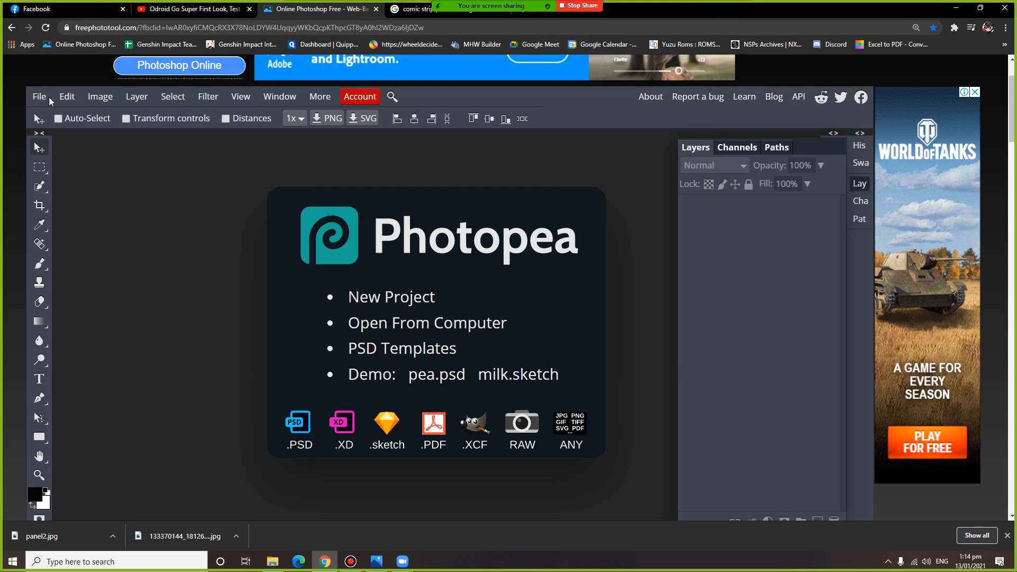
Step: Create a new blank project of 1080 × 1920 px at 72 DPI with a white background
click(40, 98)
click(42, 115)
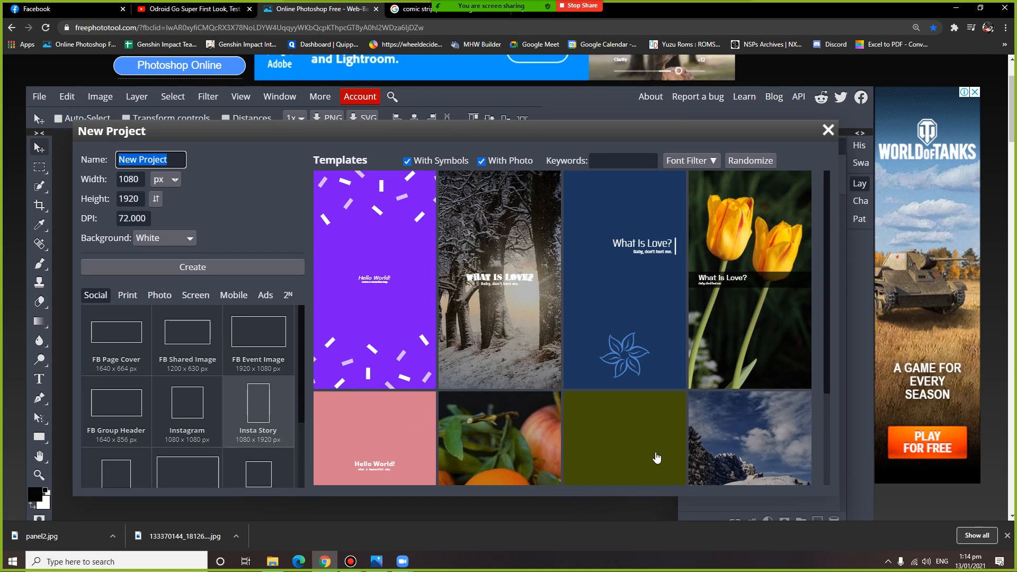
click(271, 268)
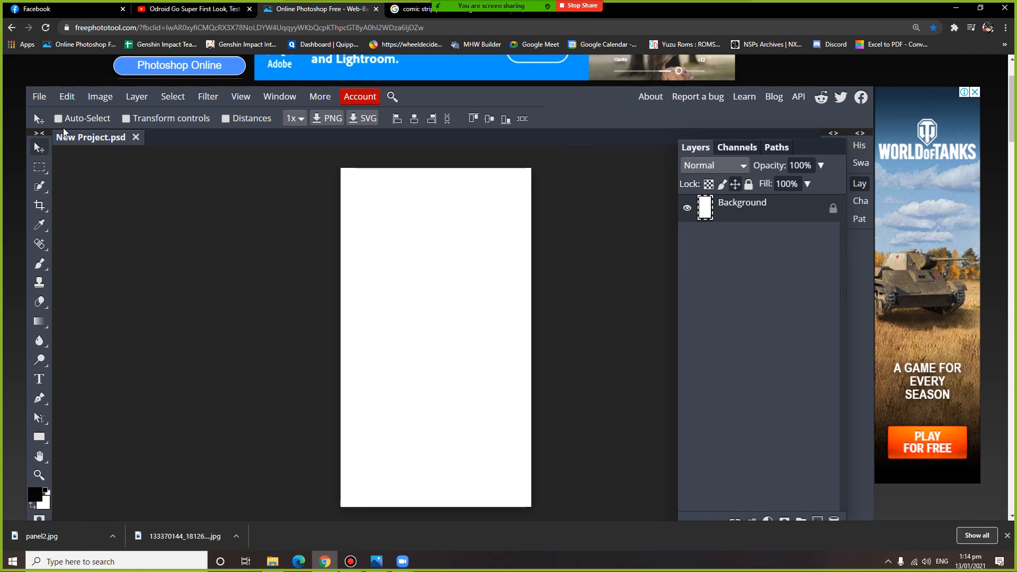
Step: Open the panel2 image from the Pics folder as a separate document
click(40, 96)
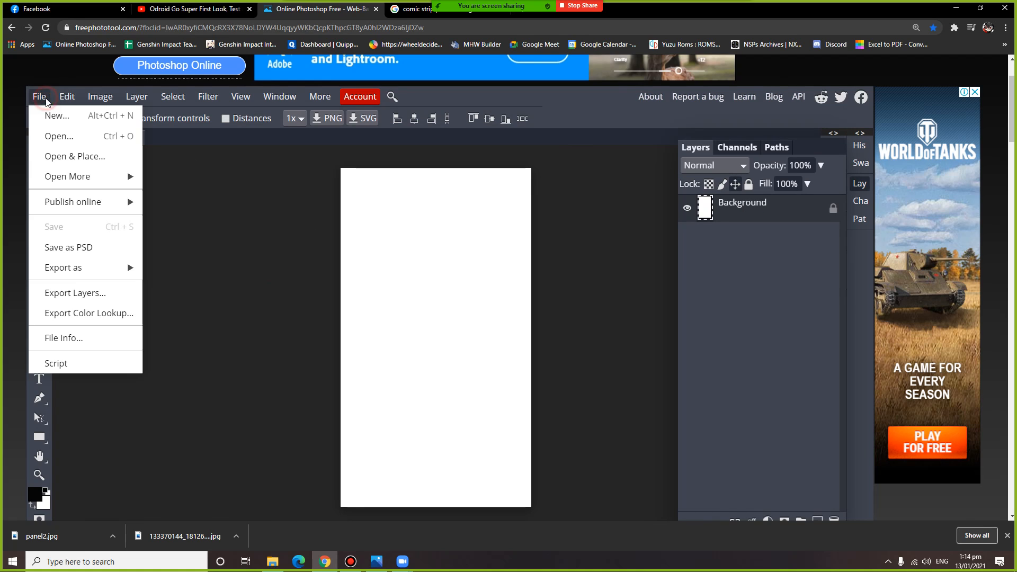
click(53, 135)
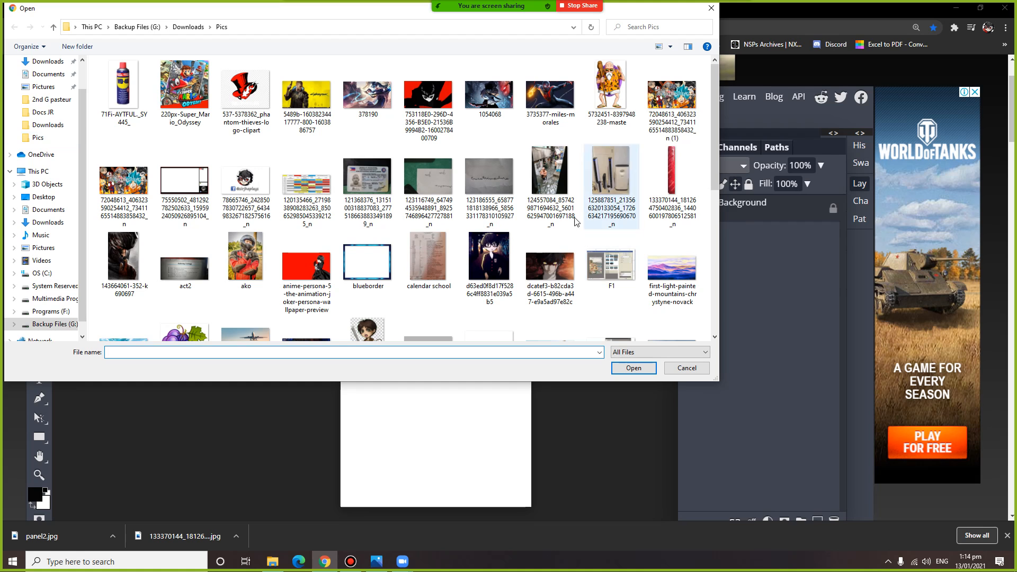
click(560, 208)
scroll(559, 208, down, 5)
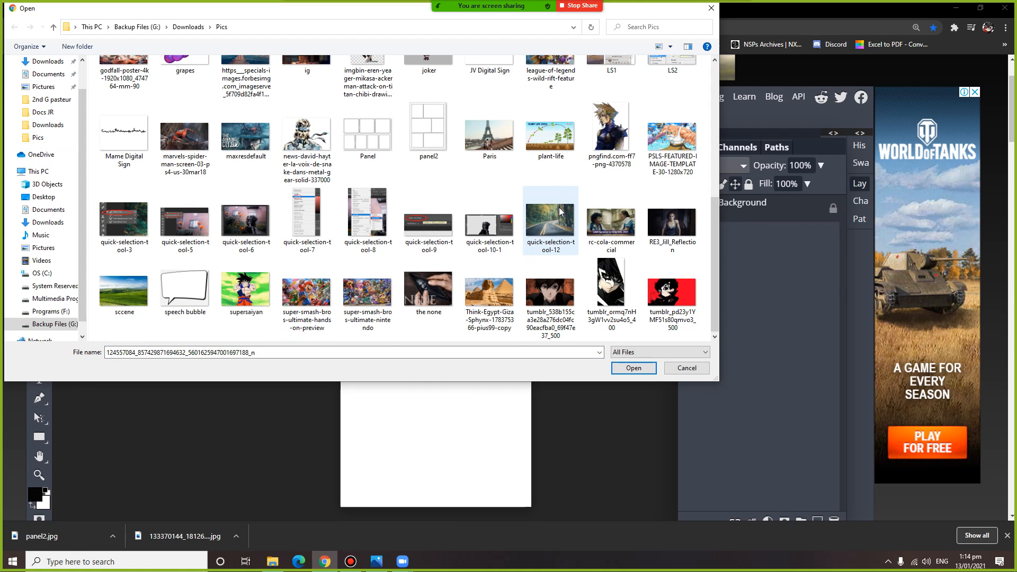
click(427, 151)
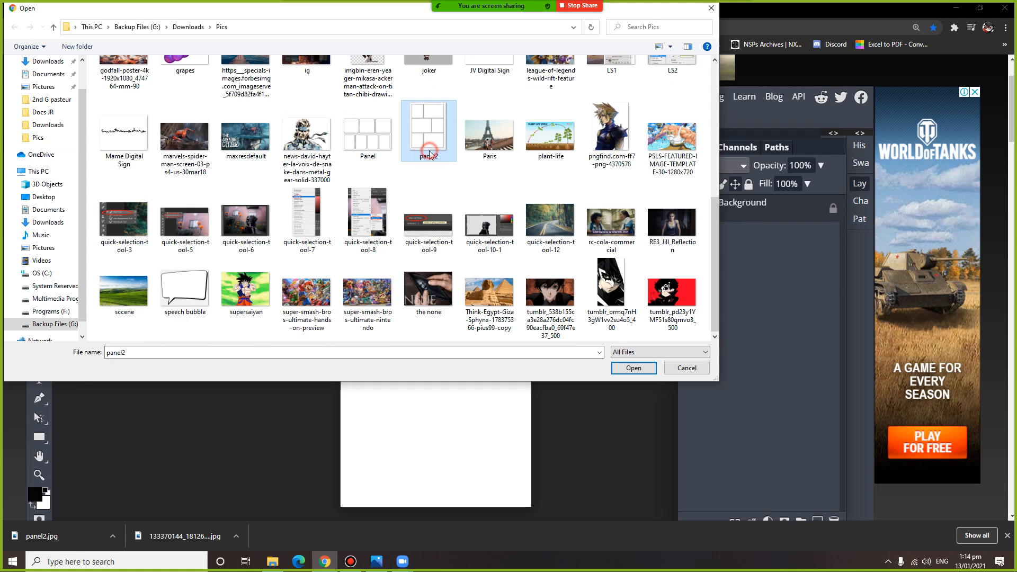
click(633, 368)
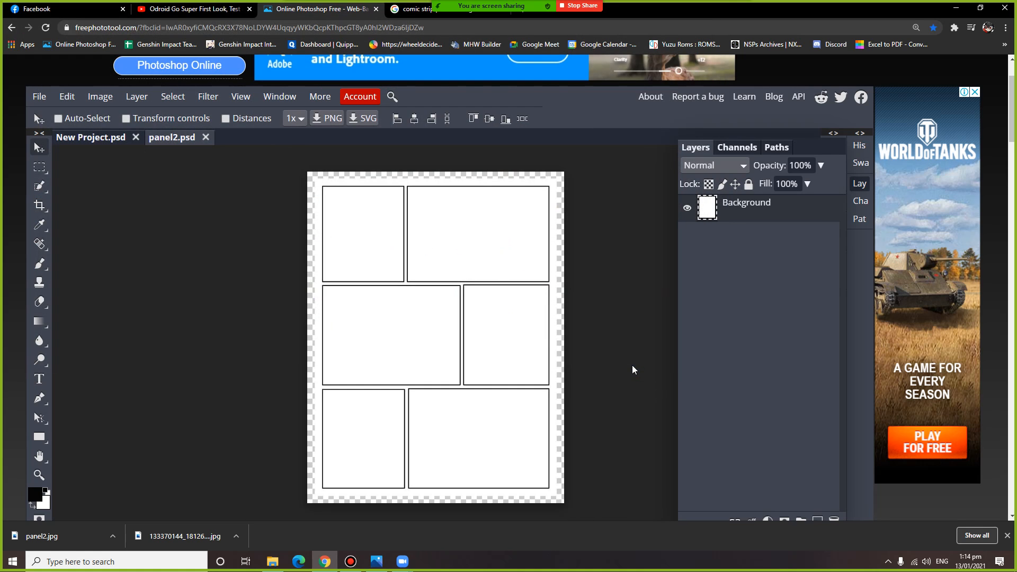
Step: Try to copy the panel2 template without a selection into New Project.psd, and delete the pasted layer
click(67, 97)
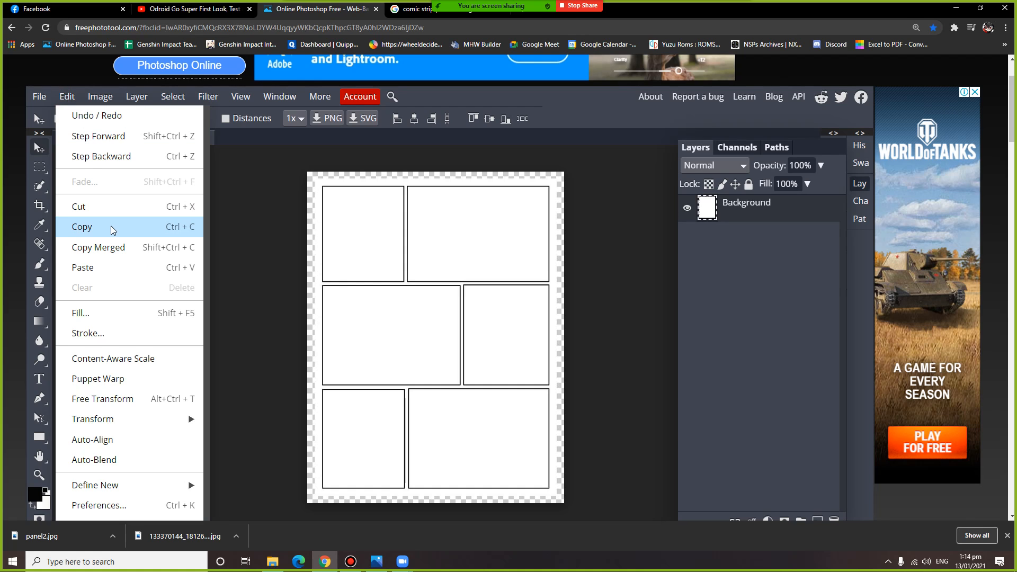
click(112, 229)
click(73, 140)
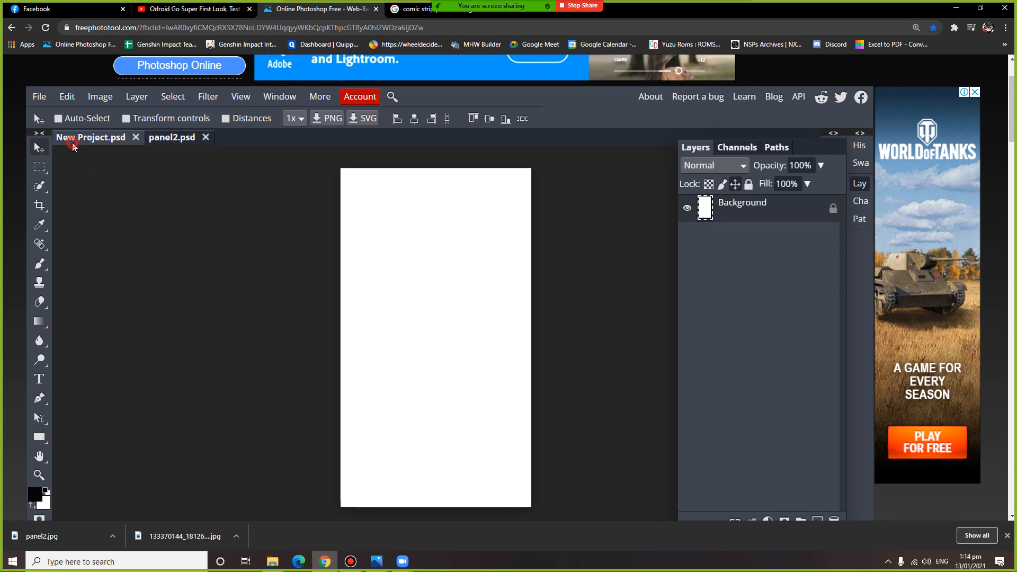
click(92, 100)
click(77, 103)
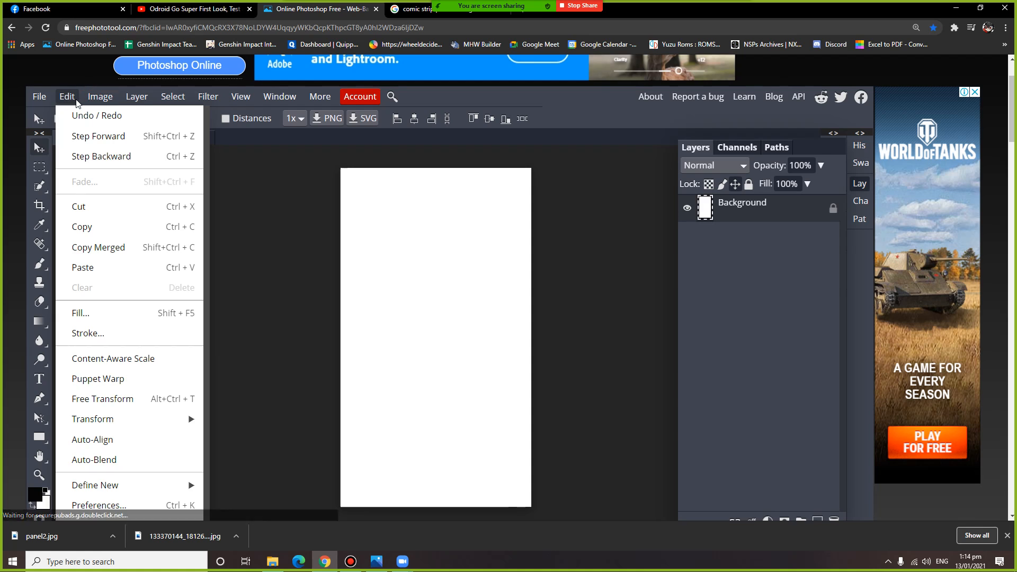
click(110, 268)
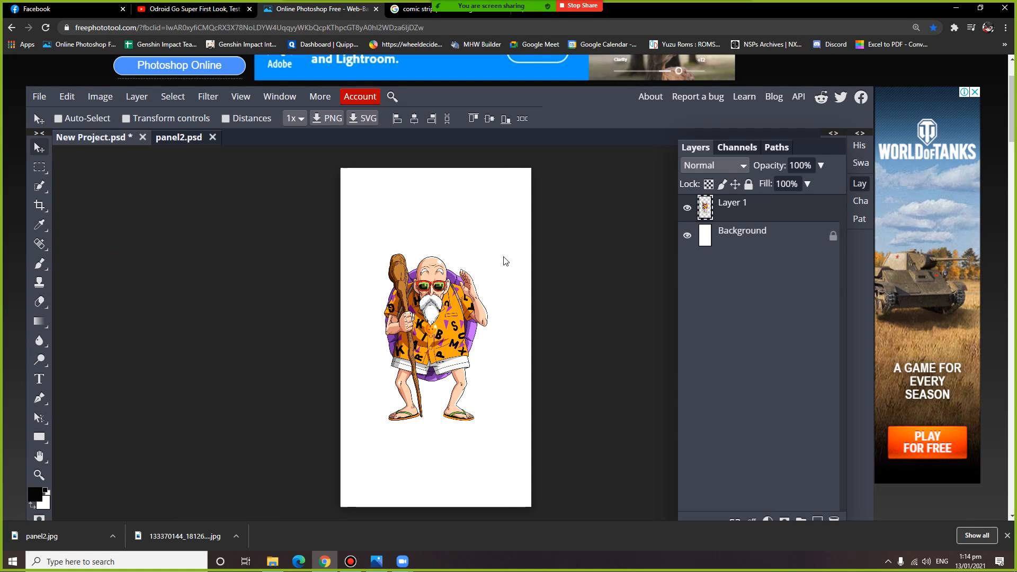
drag(741, 205, 834, 519)
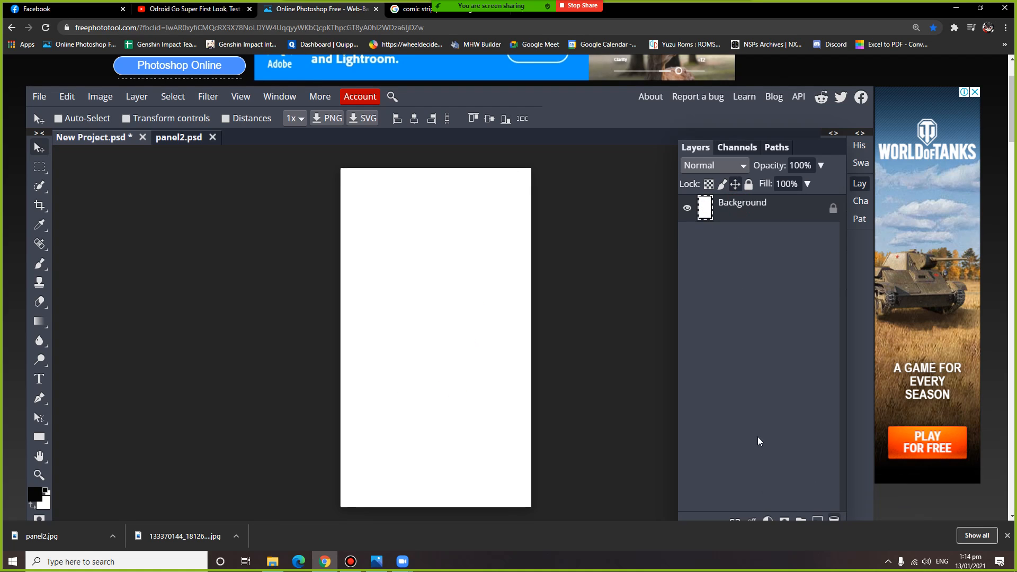
Step: Select the whole panel2 template with a rectangular selection and copy it into New Project.psd as a new layer
click(178, 140)
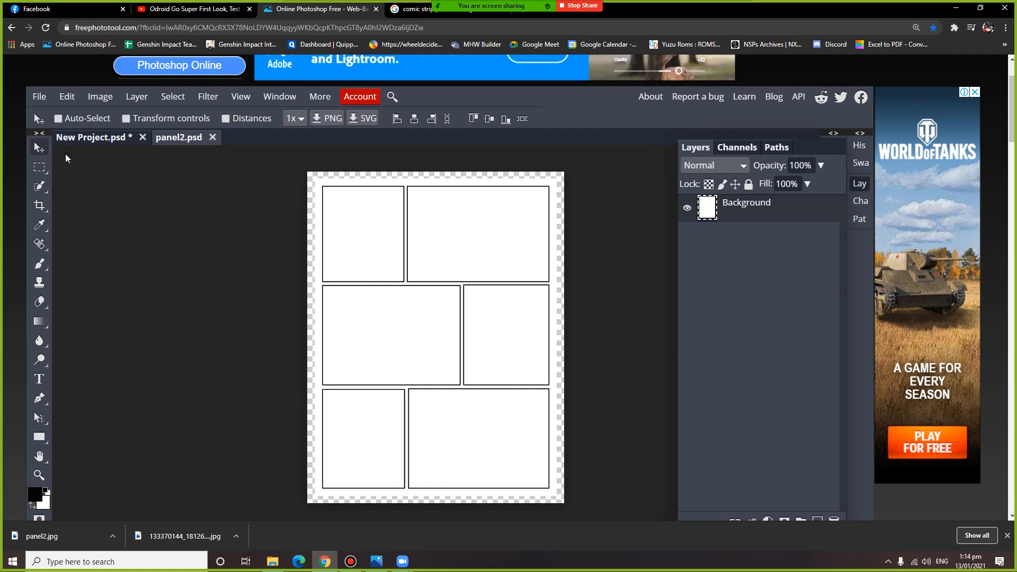
click(40, 173)
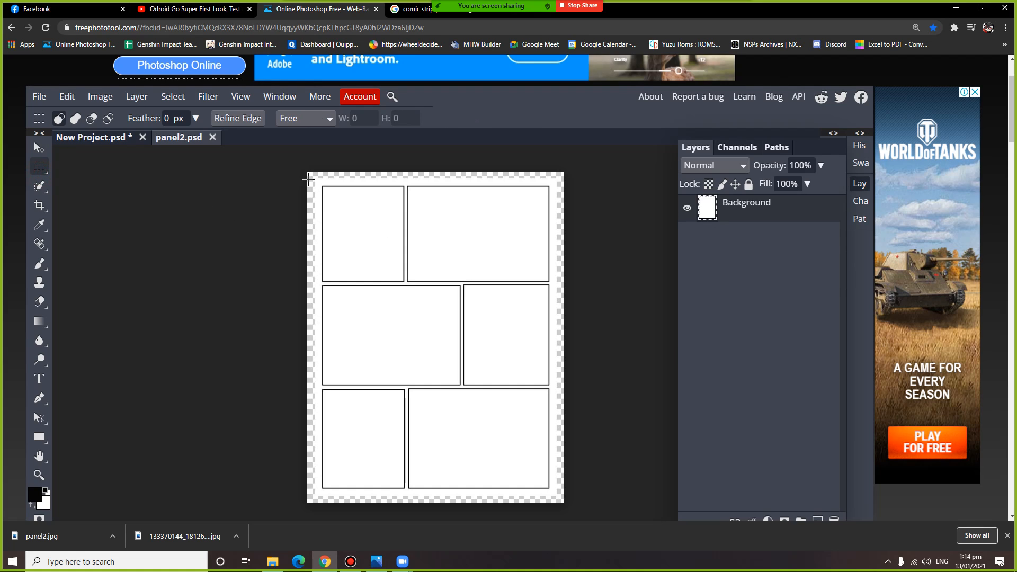
drag(307, 170, 572, 514)
click(72, 100)
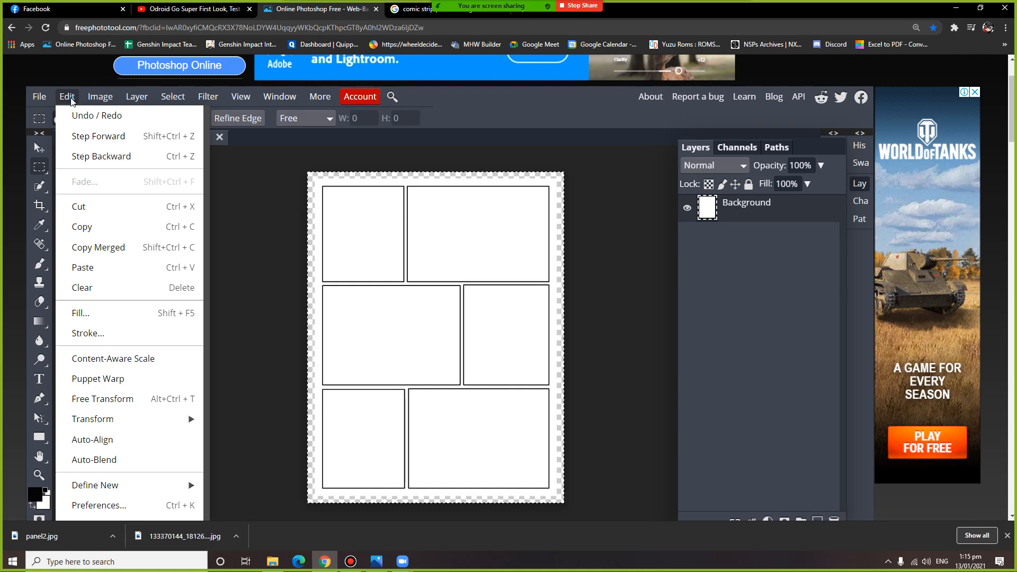
click(126, 223)
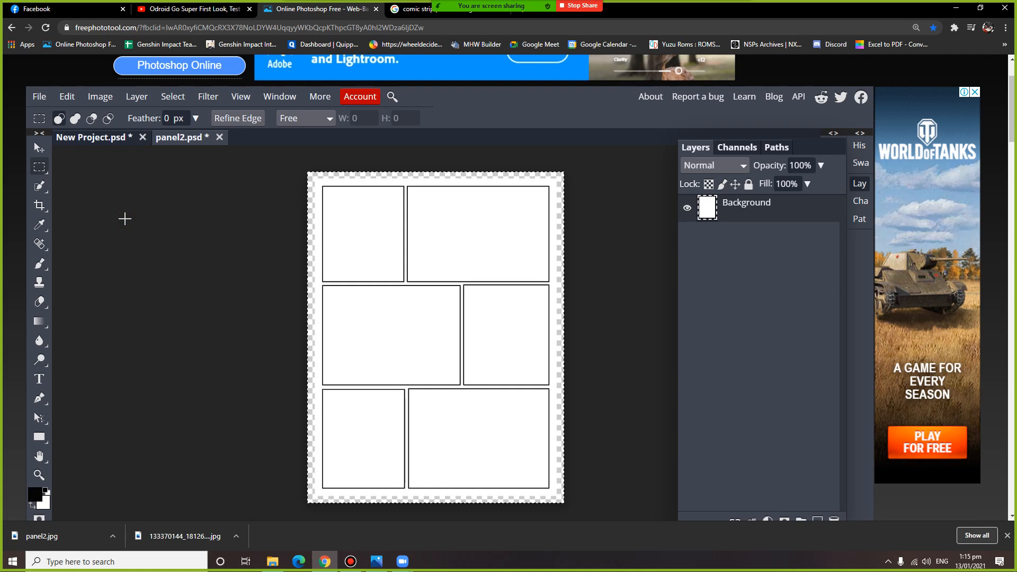
click(102, 138)
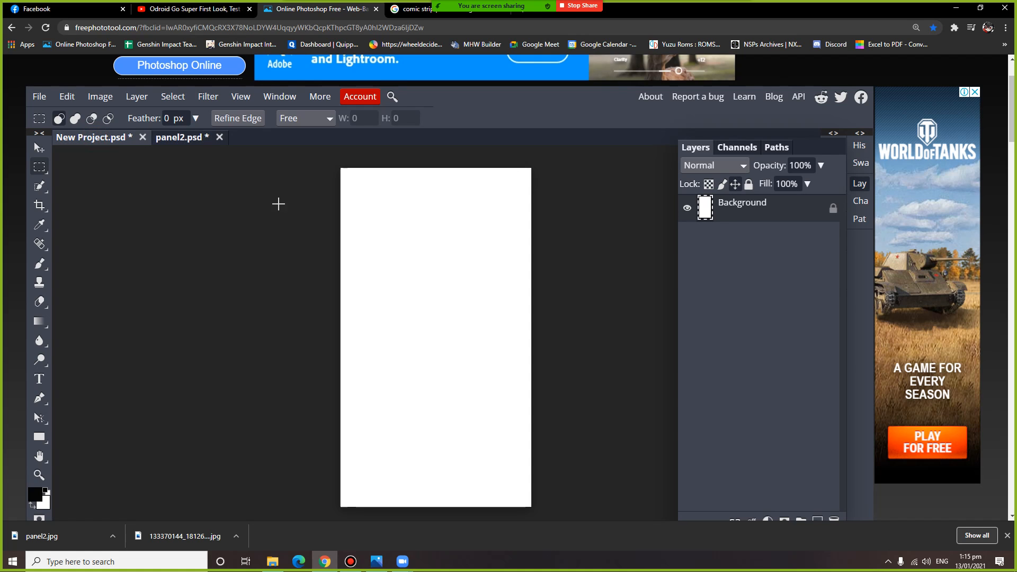
click(67, 97)
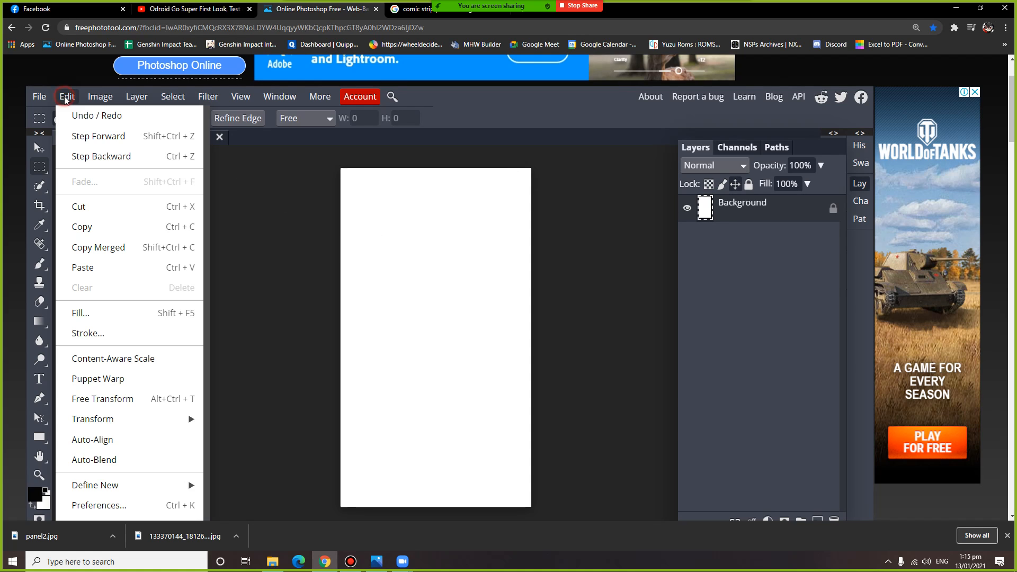
click(129, 264)
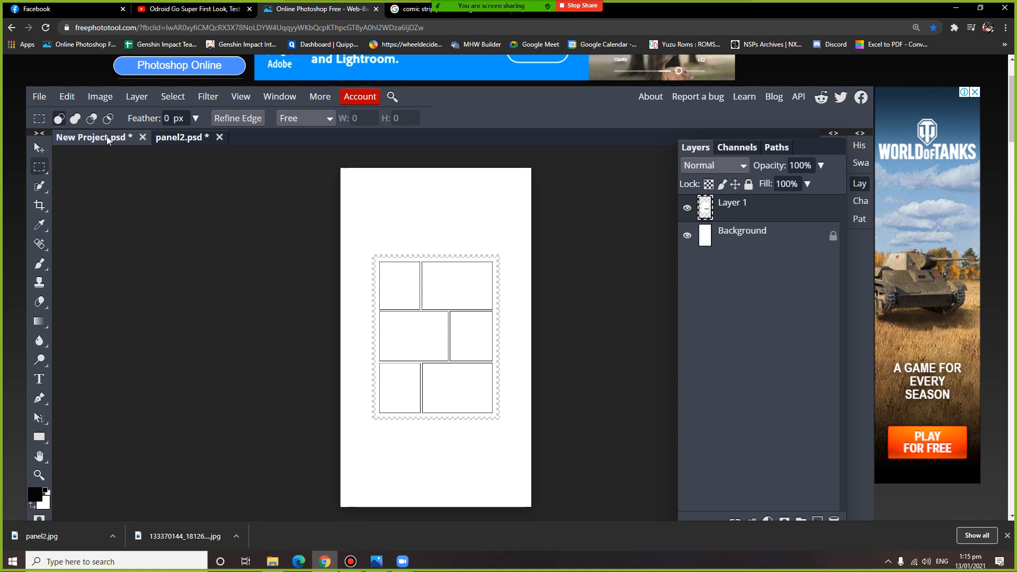
Step: Free-transform the panel template on Layer 1 to cover the whole page, about 158% wide and 216% high, and apply it
click(75, 98)
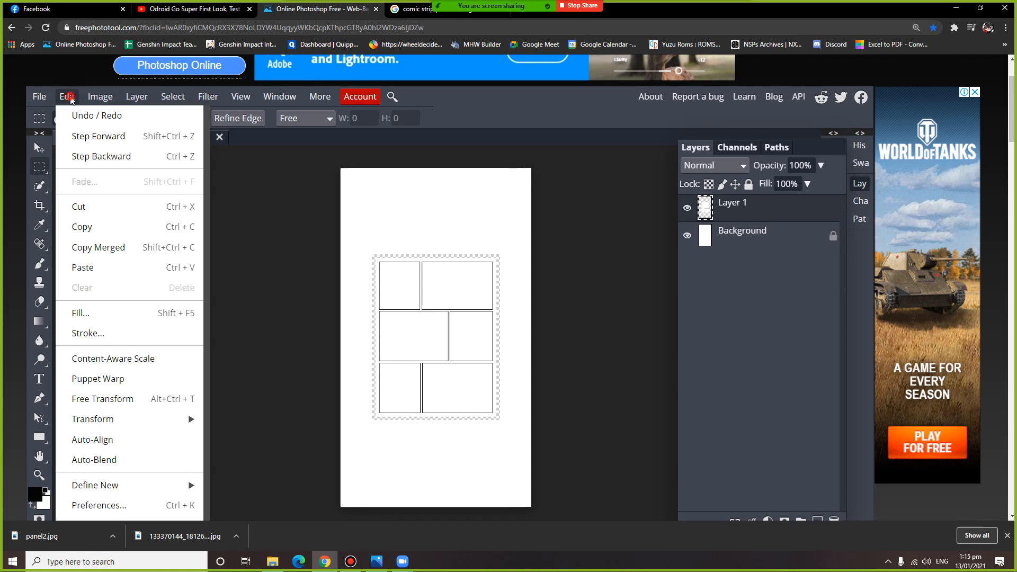
click(70, 96)
click(70, 97)
click(144, 399)
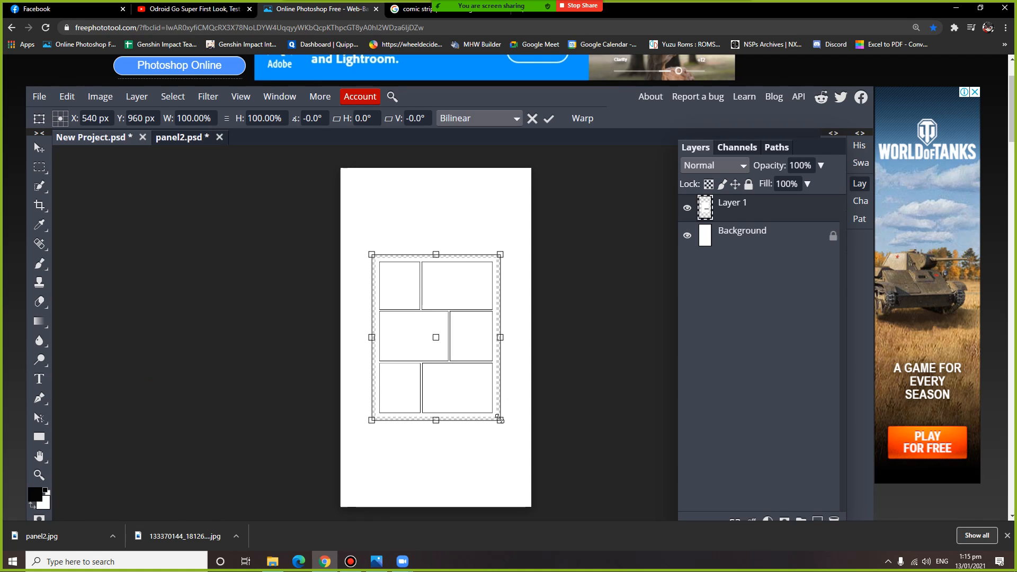
drag(499, 419, 536, 508)
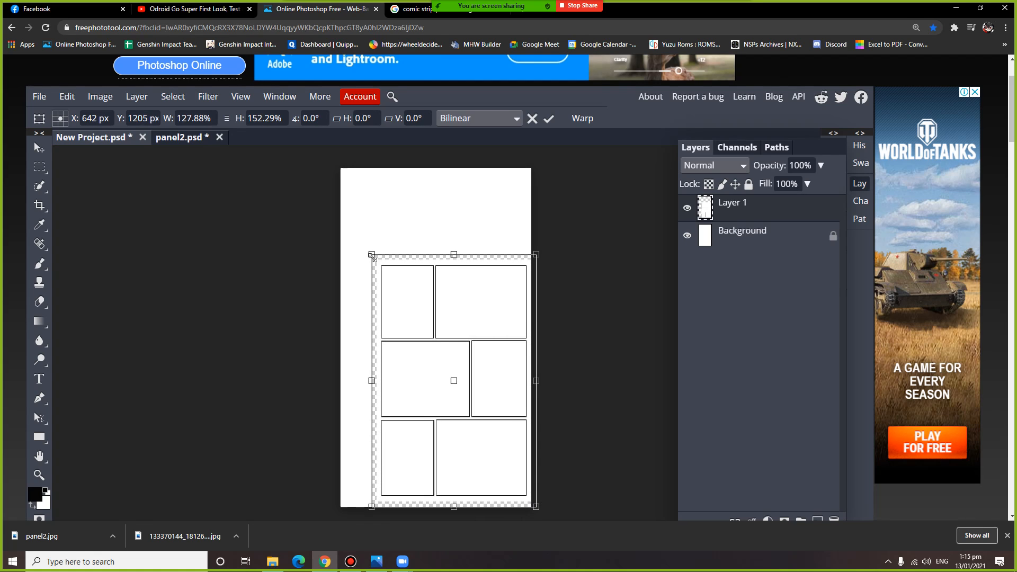
drag(372, 255, 335, 159)
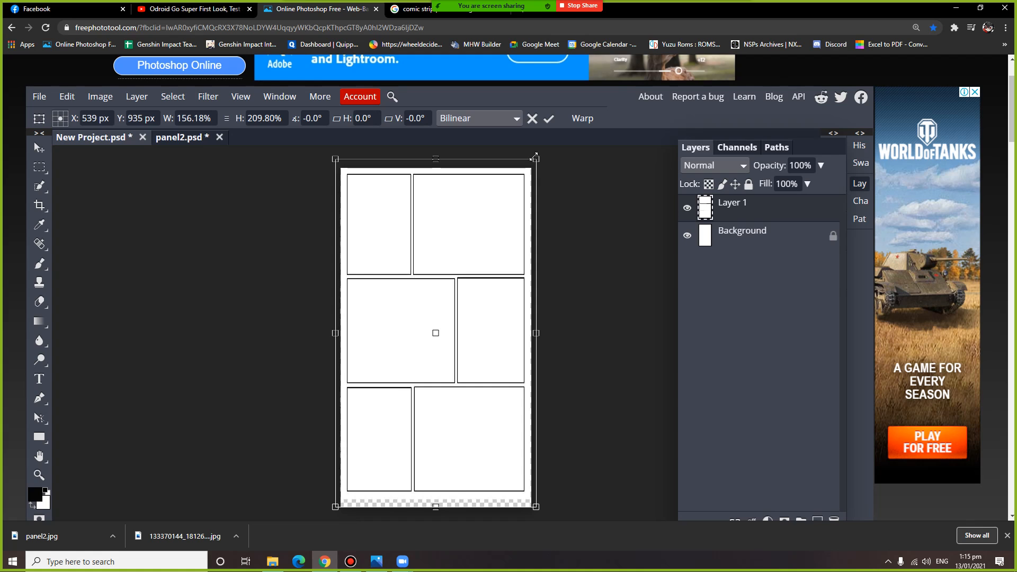
drag(534, 157, 537, 156)
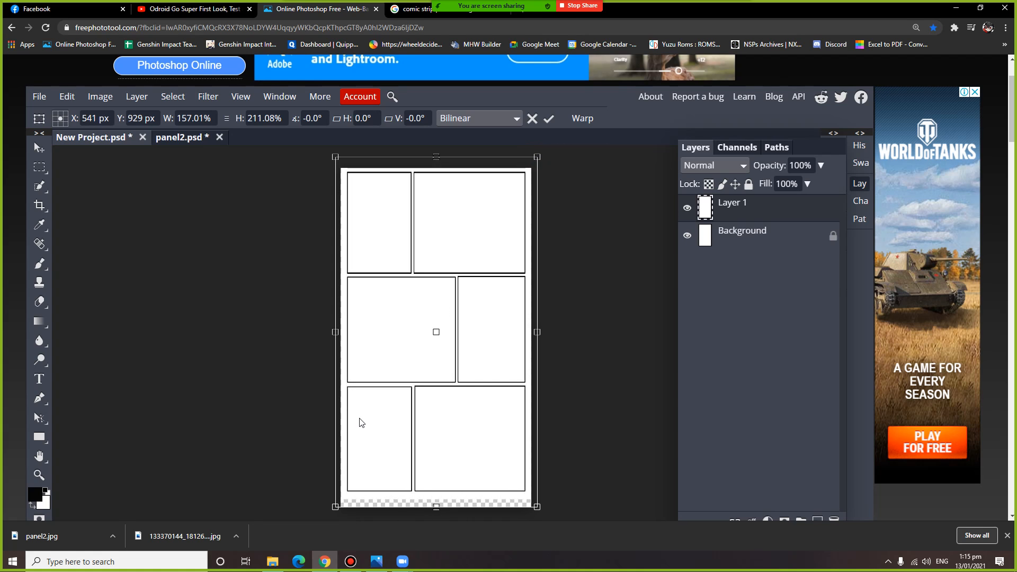
drag(436, 508, 437, 514)
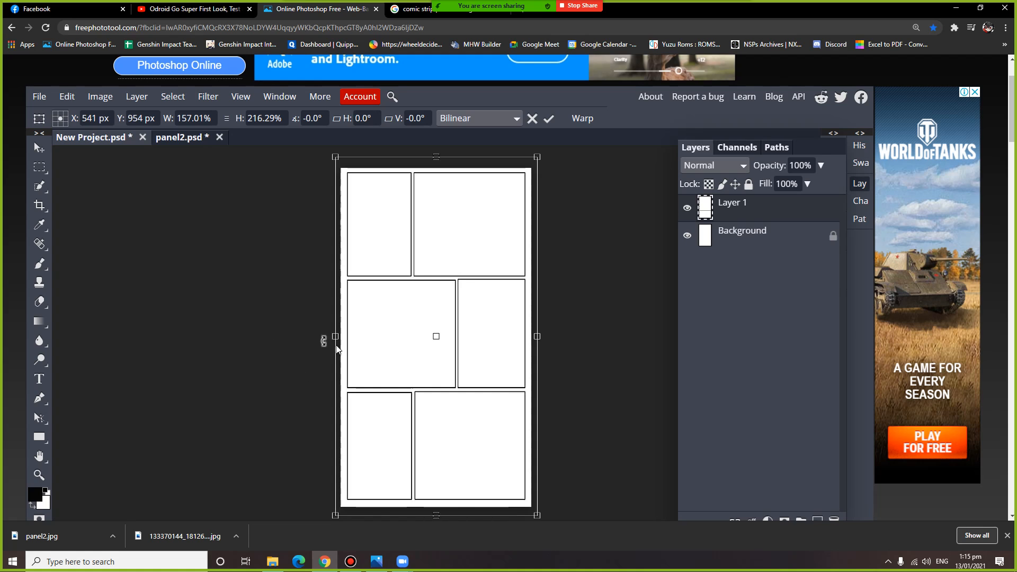
drag(334, 337, 333, 336)
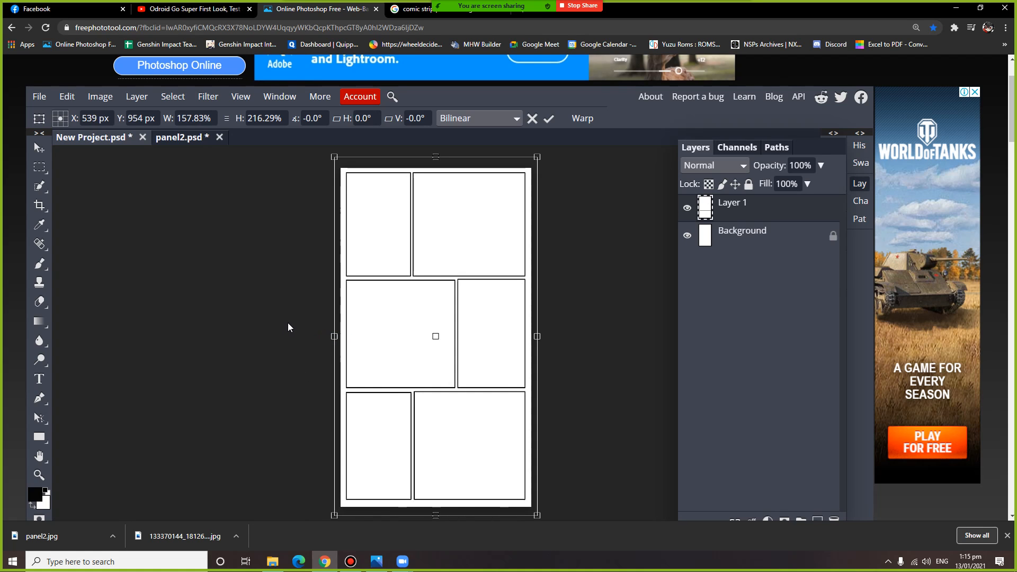
click(39, 152)
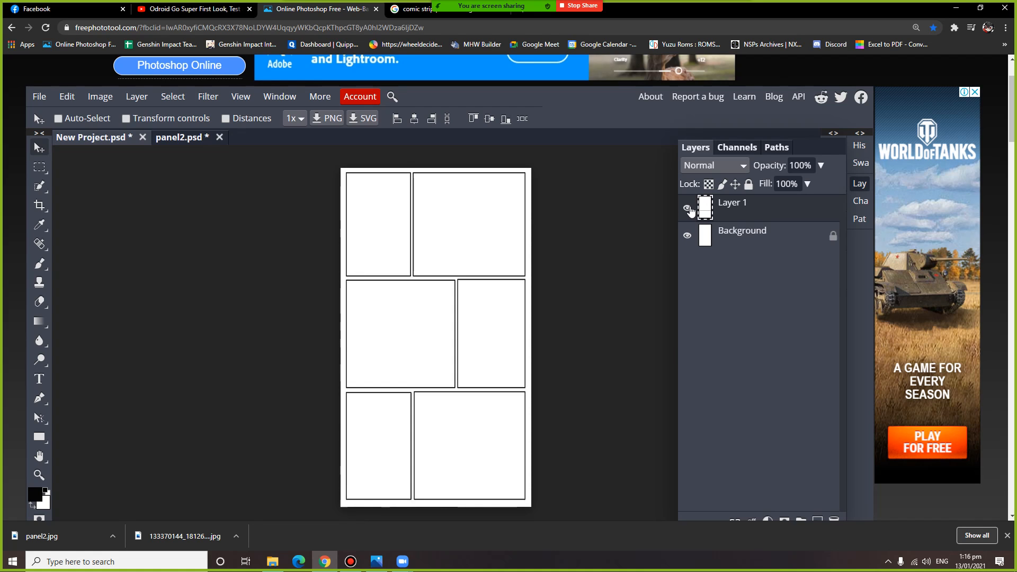
Step: Hide Layer 1 and create another new project of 1080 × 1920 px at 72 DPI with a transparent background
click(687, 207)
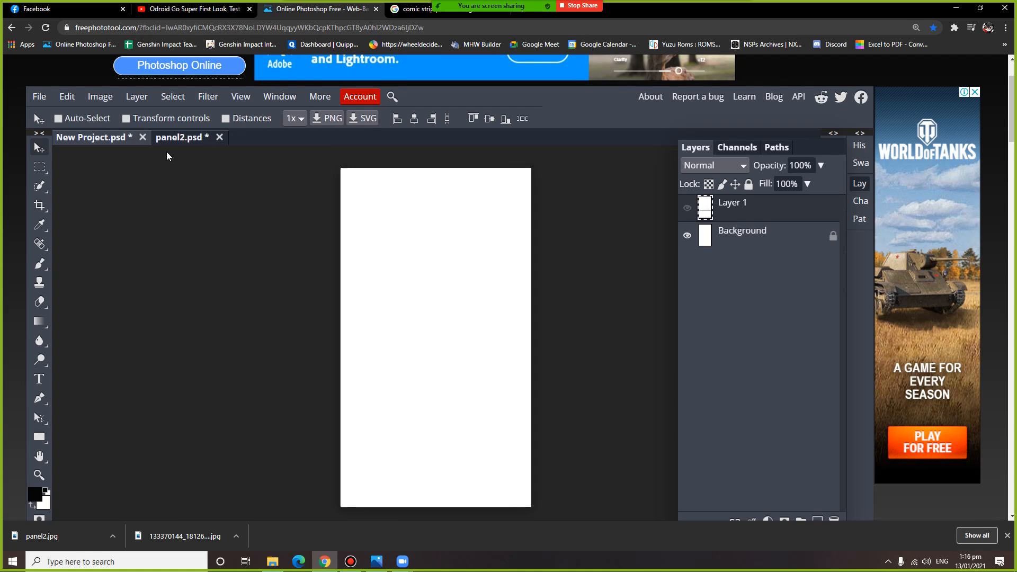
click(143, 137)
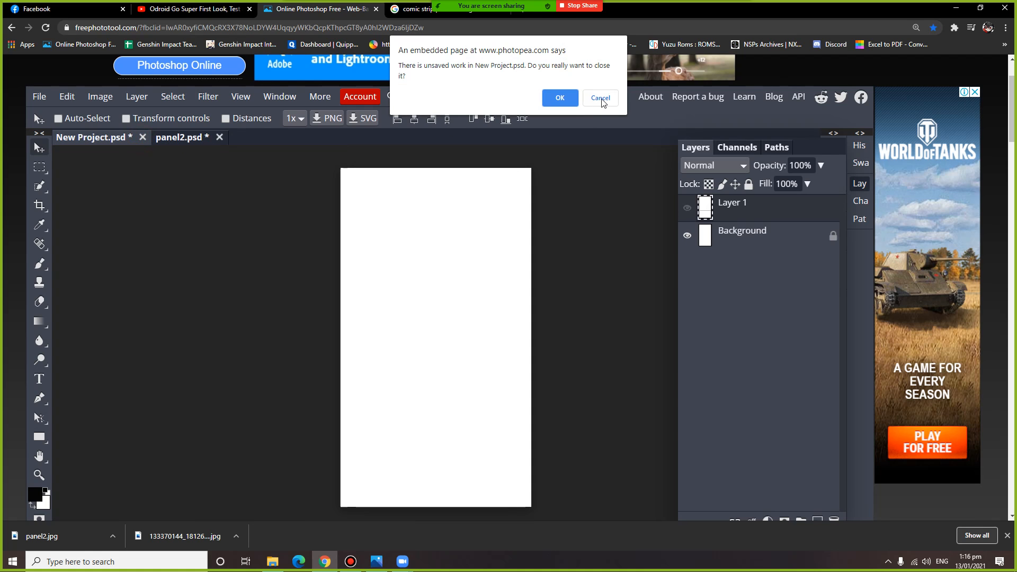
click(601, 97)
click(39, 97)
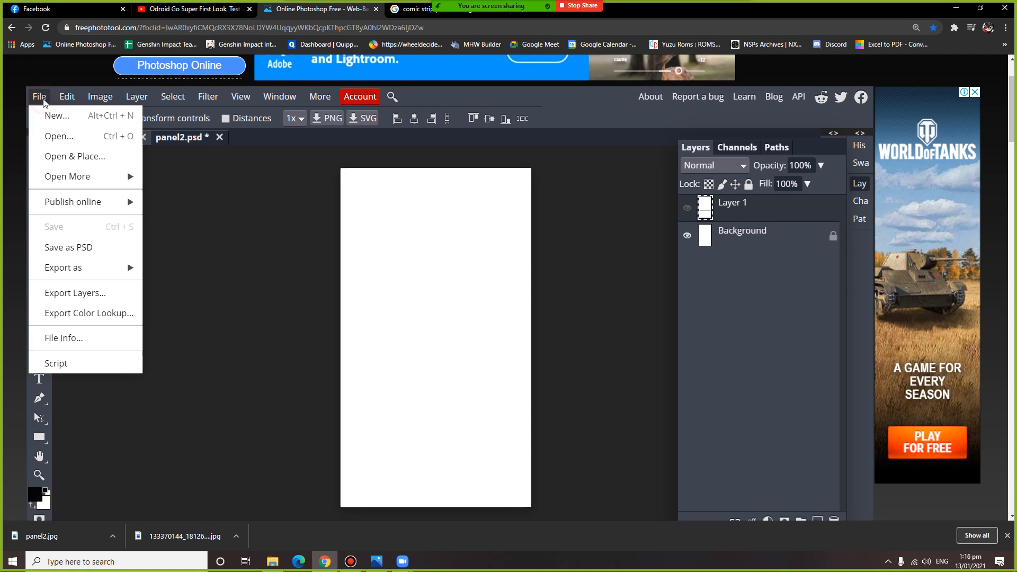
click(67, 116)
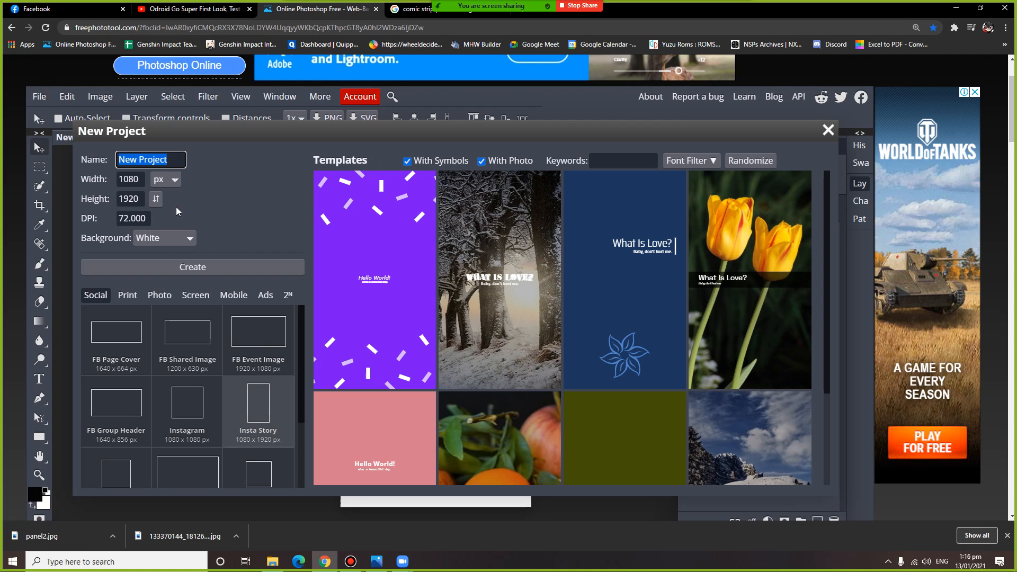
click(168, 236)
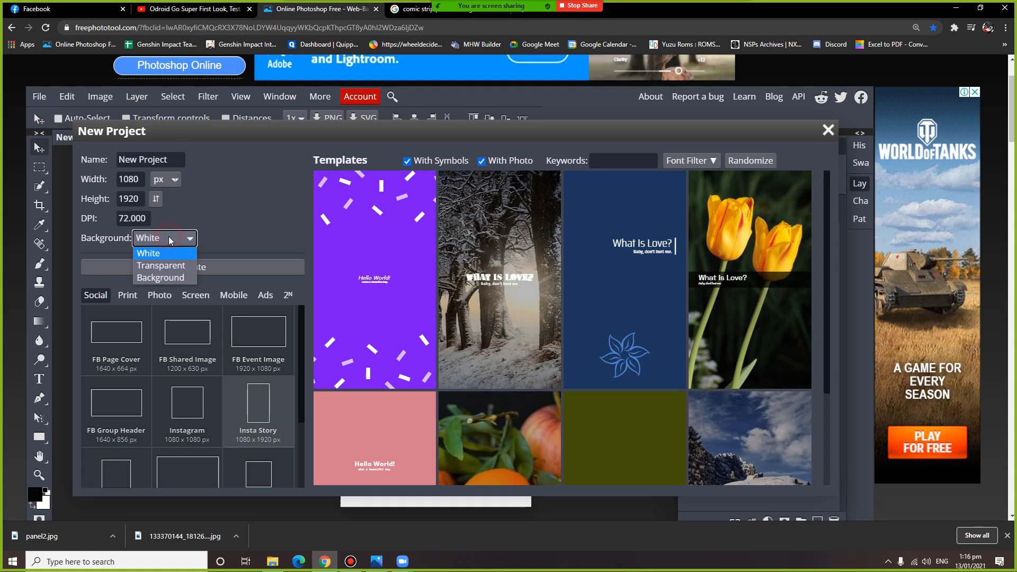
click(169, 265)
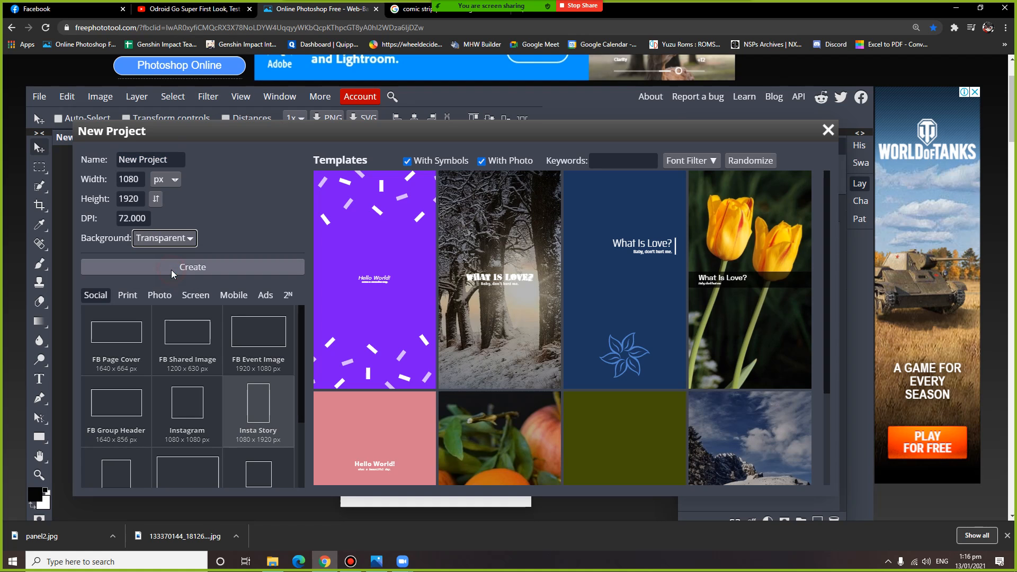
click(179, 269)
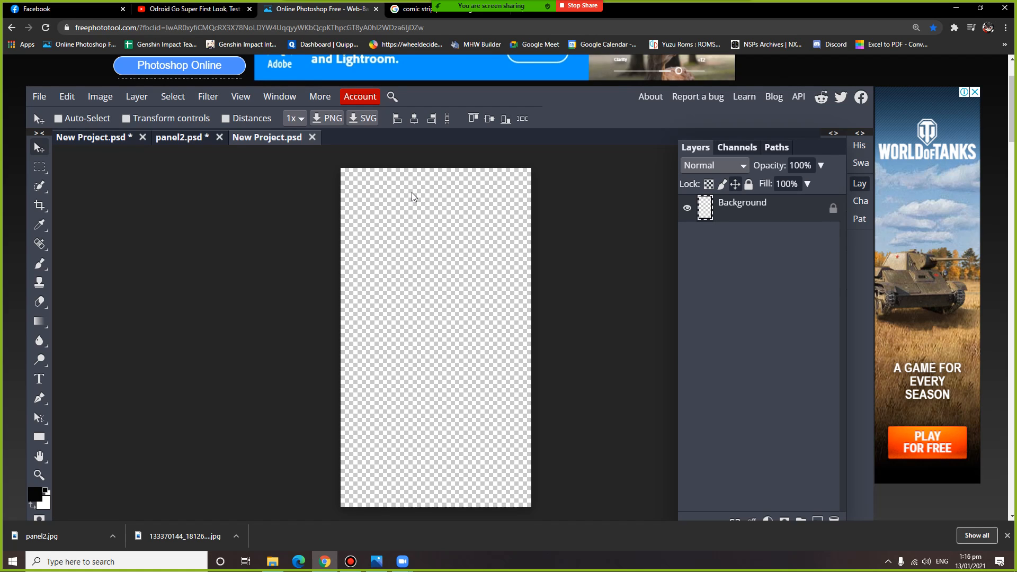
Step: Make a rectangular selection in the page's upper-left area and set the foreground colour to white (ffffff)
right_click(42, 173)
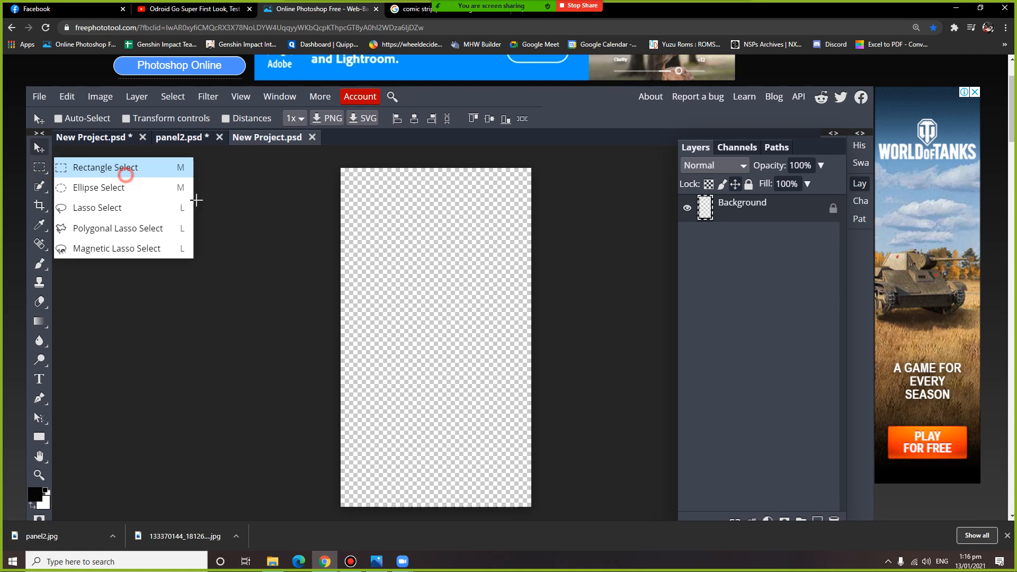
click(121, 167)
drag(350, 179, 439, 245)
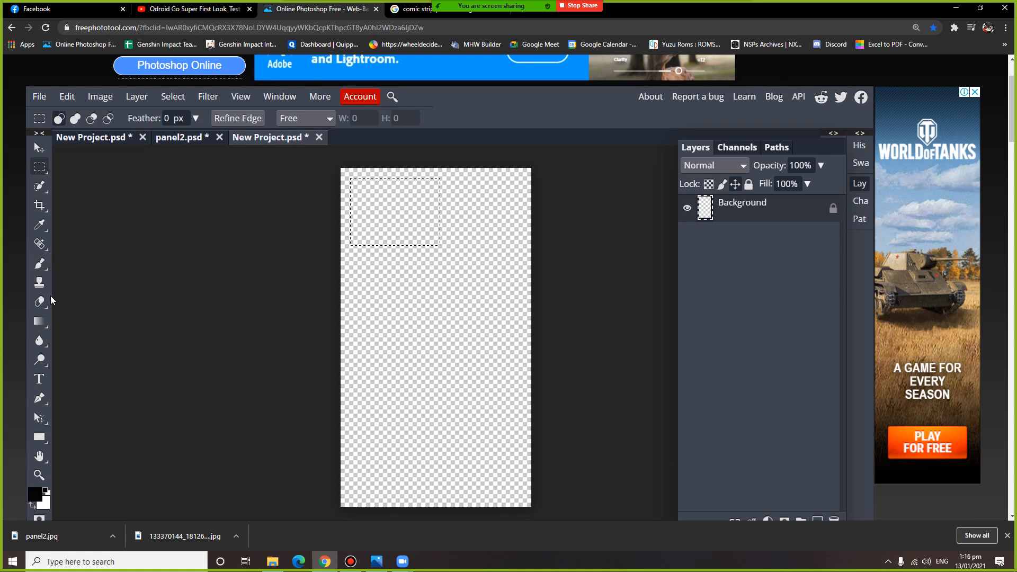
click(35, 494)
drag(189, 254, 129, 208)
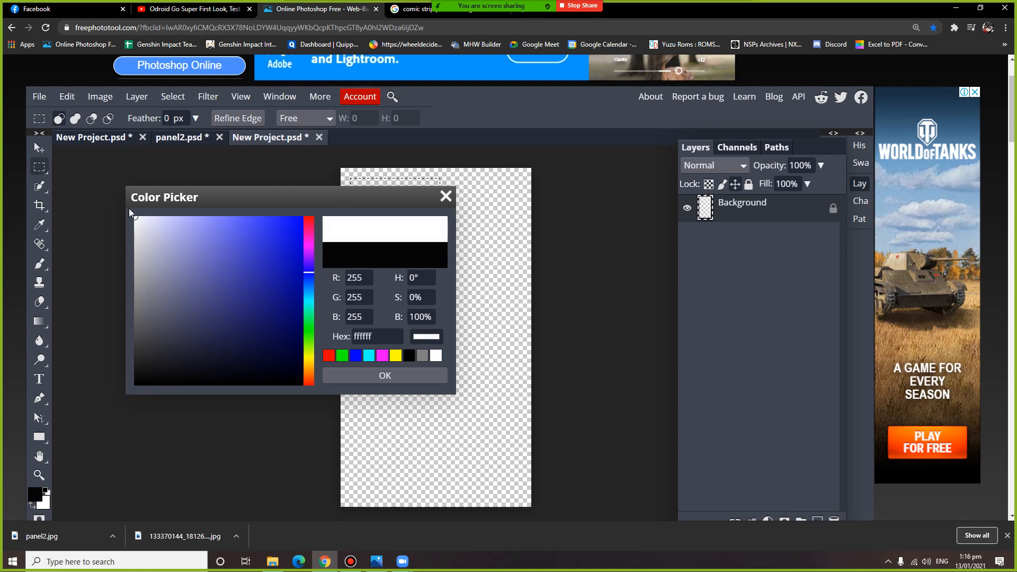
click(386, 378)
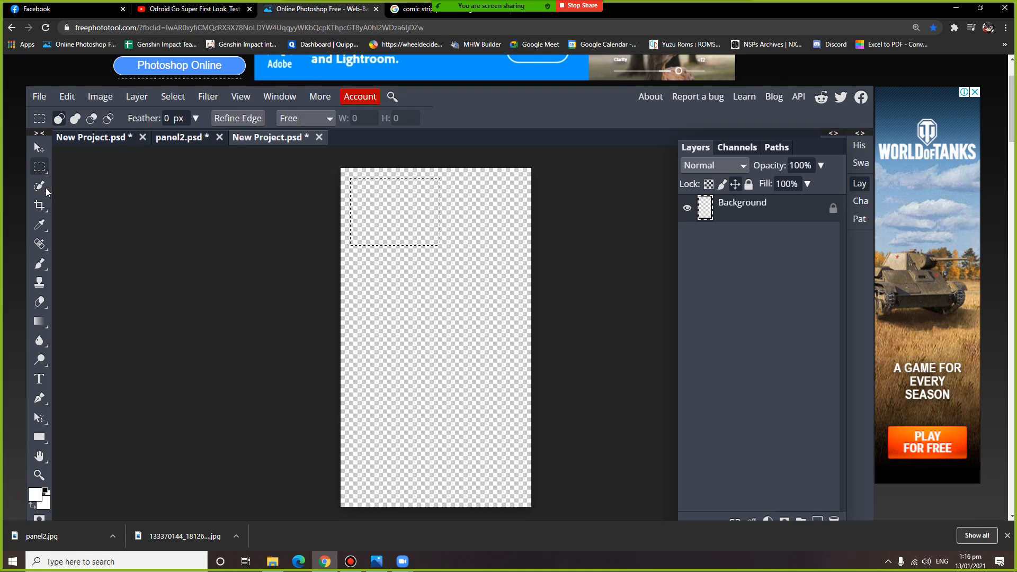
Step: Enlarge the Brush tool to size 400 and paint the selected rectangle white as the first panel
right_click(42, 264)
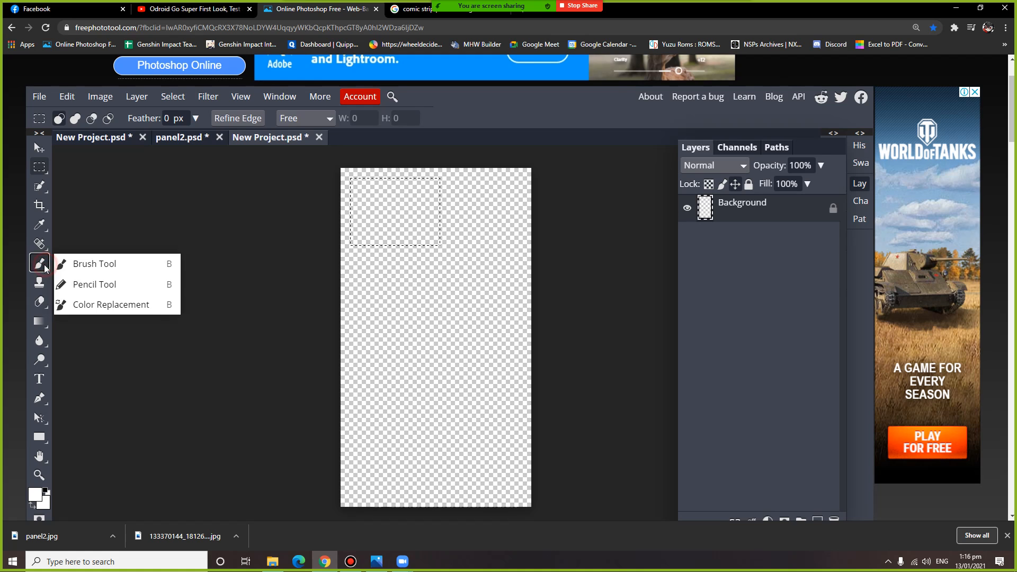
click(92, 267)
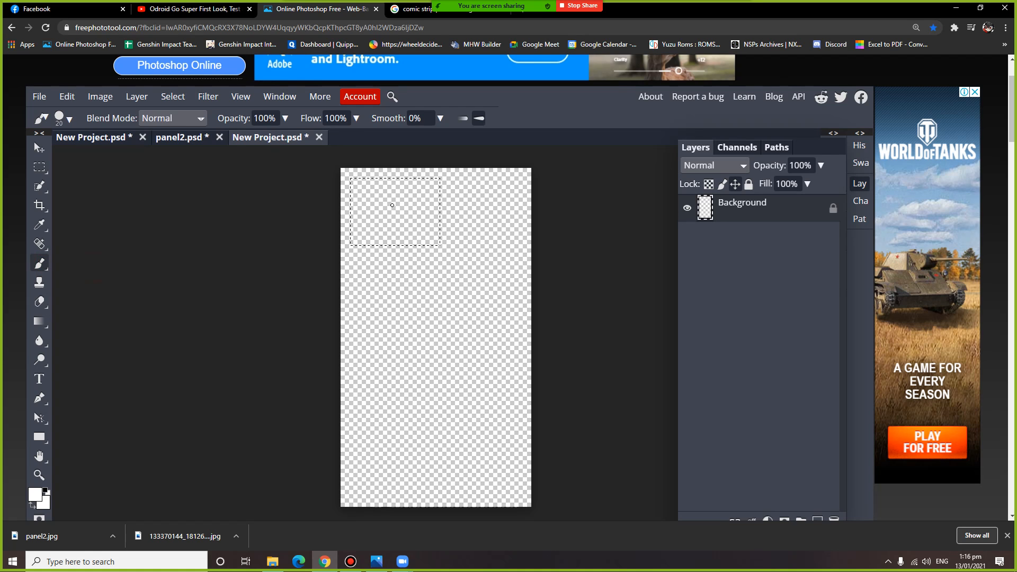
key(])
key(])
key(])
key(])
key(])
key(])
key(])
key(])
key(])
key(])
key(])
key(])
key(])
mouse_move(426, 197)
mouse_down()
mouse_move(371, 202)
mouse_move(381, 225)
mouse_move(374, 200)
mouse_up()
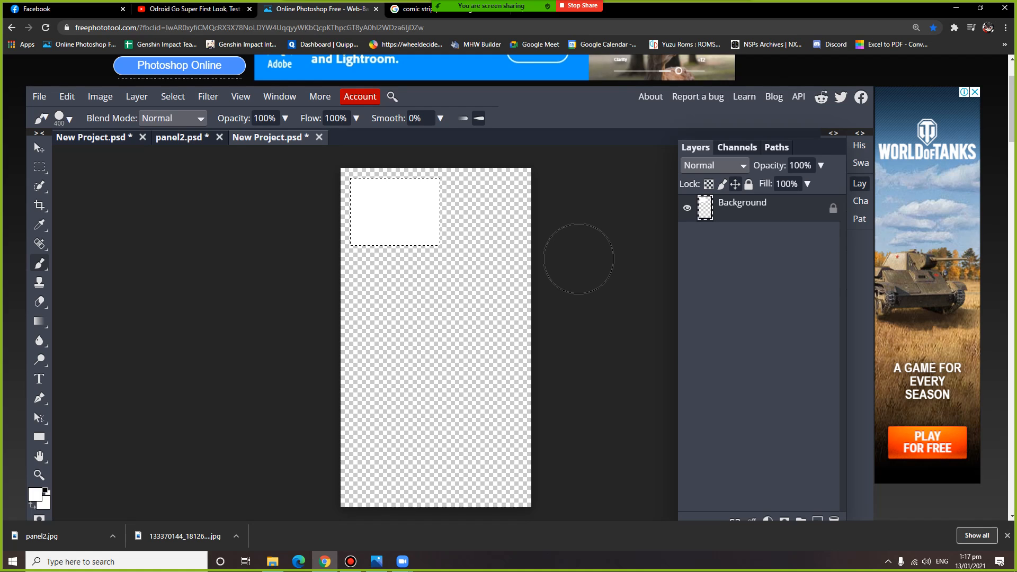
Step: Select a narrow upright rectangle just right of the first panel and paint it white with the brush
click(39, 168)
click(263, 208)
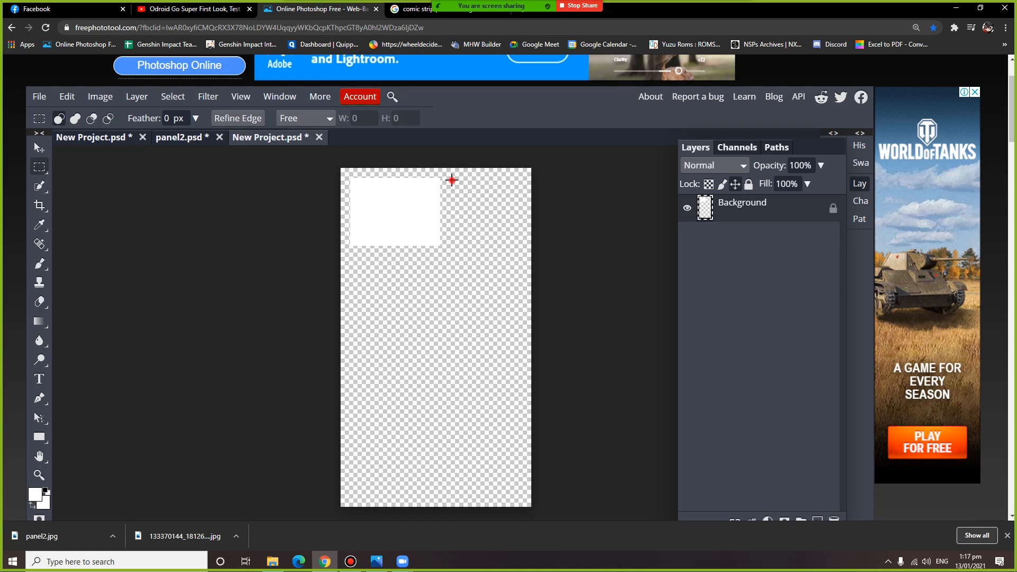
drag(452, 180, 474, 246)
click(39, 262)
mouse_move(452, 200)
mouse_down()
mouse_move(465, 193)
mouse_move(465, 253)
mouse_up()
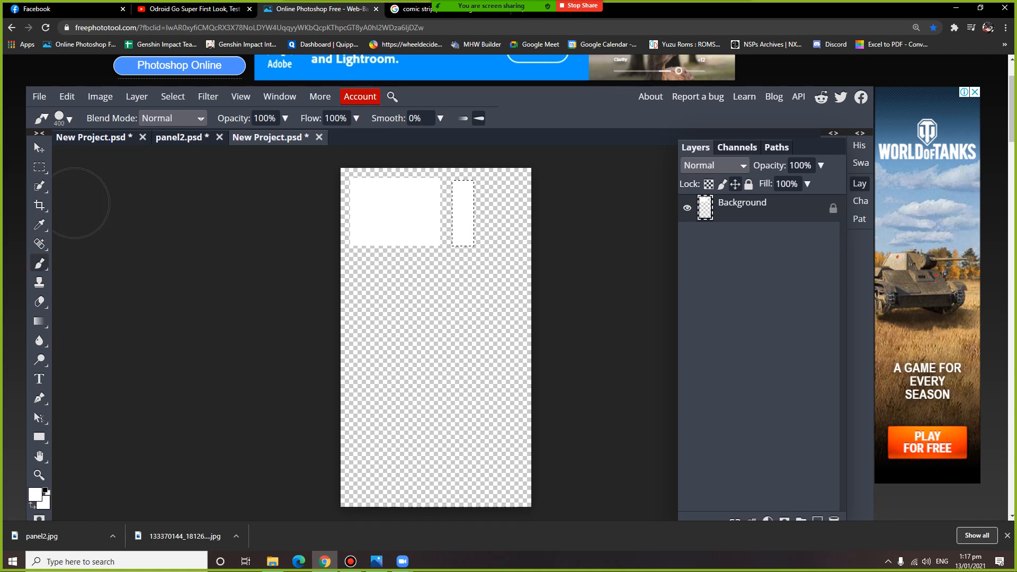
Step: Select a third rectangle beside the narrow panel, reaching almost to the page's right edge, and brush it white
click(40, 167)
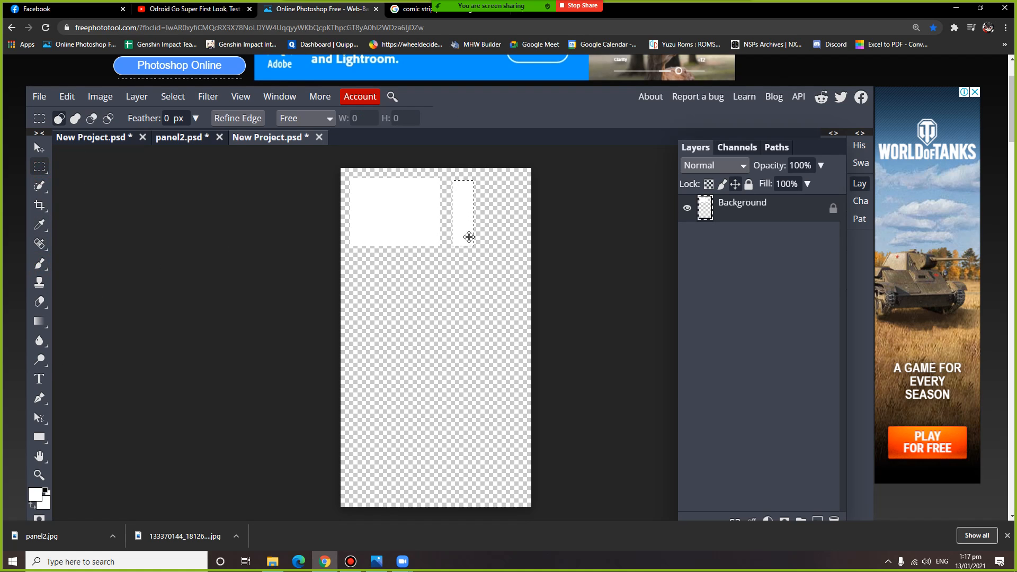
click(482, 186)
drag(481, 184, 528, 247)
click(40, 264)
mouse_move(482, 200)
mouse_down()
mouse_move(500, 261)
mouse_move(527, 225)
mouse_up()
Step: Select a wide rectangle spanning the page below the three upper panels and paint it white
click(39, 167)
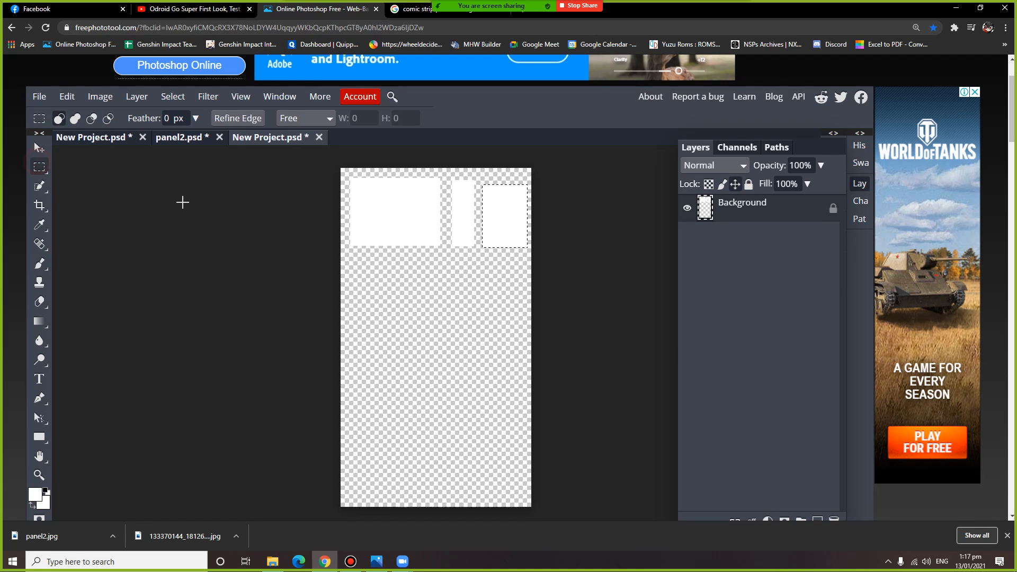
click(183, 203)
click(39, 167)
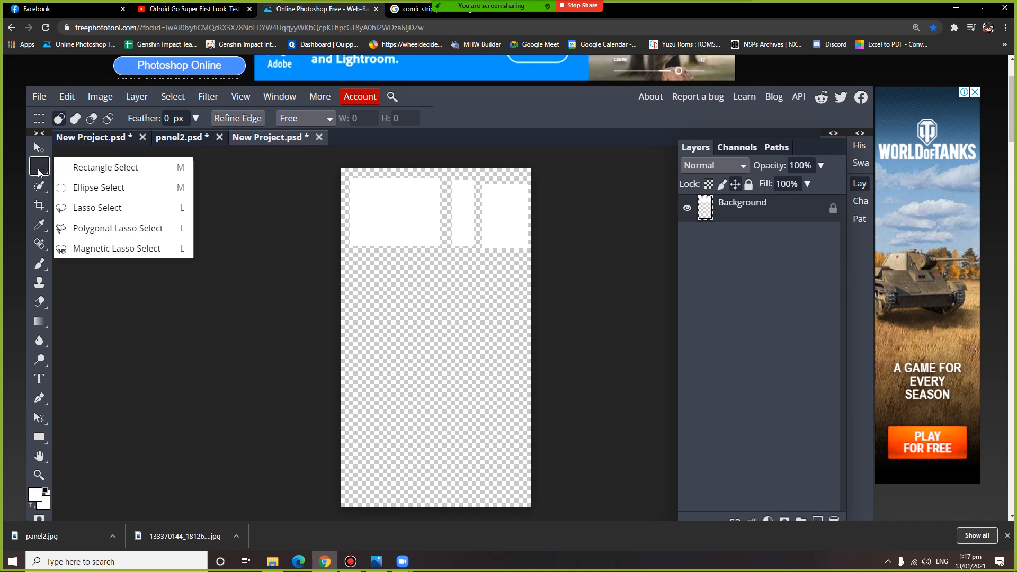
click(84, 169)
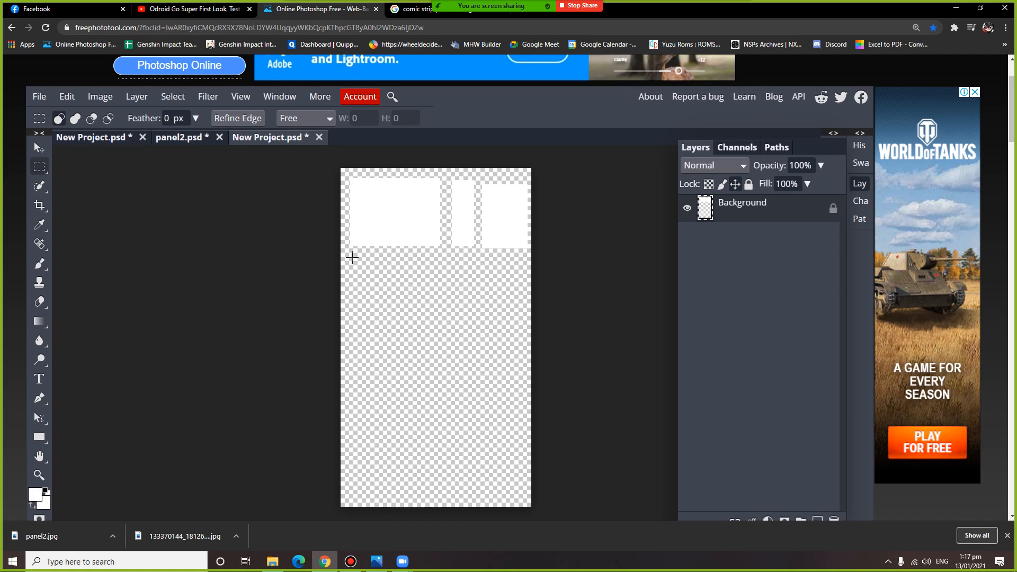
mouse_move(345, 258)
mouse_down()
mouse_move(390, 307)
mouse_move(526, 342)
mouse_up()
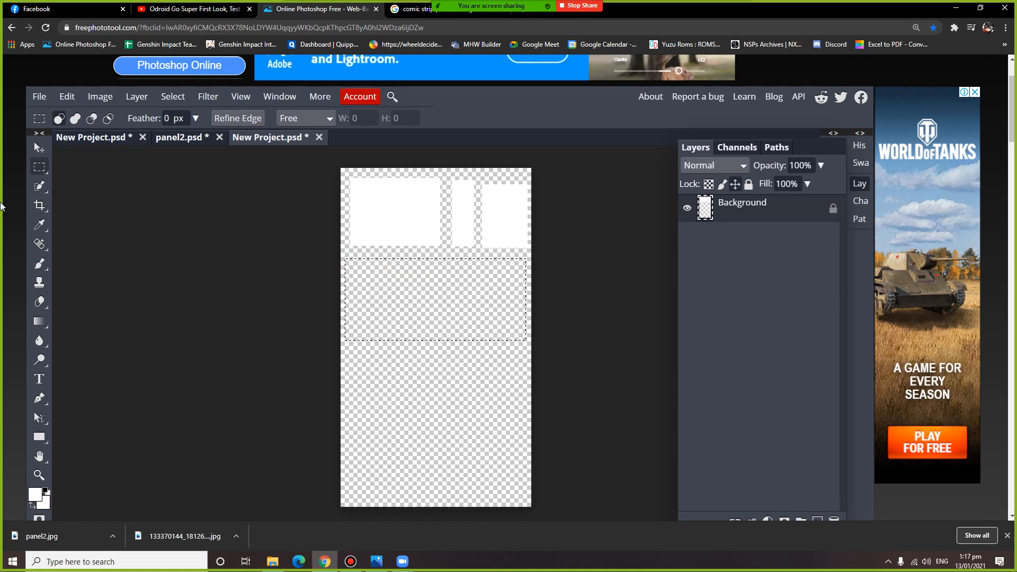
click(39, 263)
mouse_move(486, 288)
mouse_down()
mouse_move(350, 296)
mouse_move(535, 306)
mouse_move(513, 285)
mouse_move(330, 274)
mouse_move(303, 325)
mouse_move(341, 313)
mouse_move(463, 347)
mouse_move(385, 354)
mouse_move(345, 272)
mouse_up()
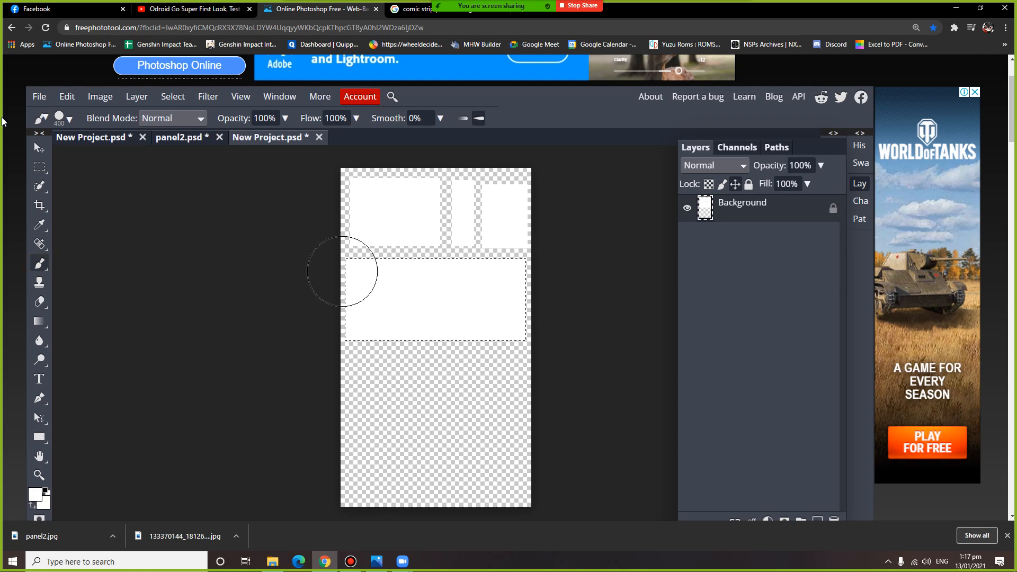
Step: Drop the selection, return to the first New Project.psd, and show Layer 1 with the panel template again
click(39, 167)
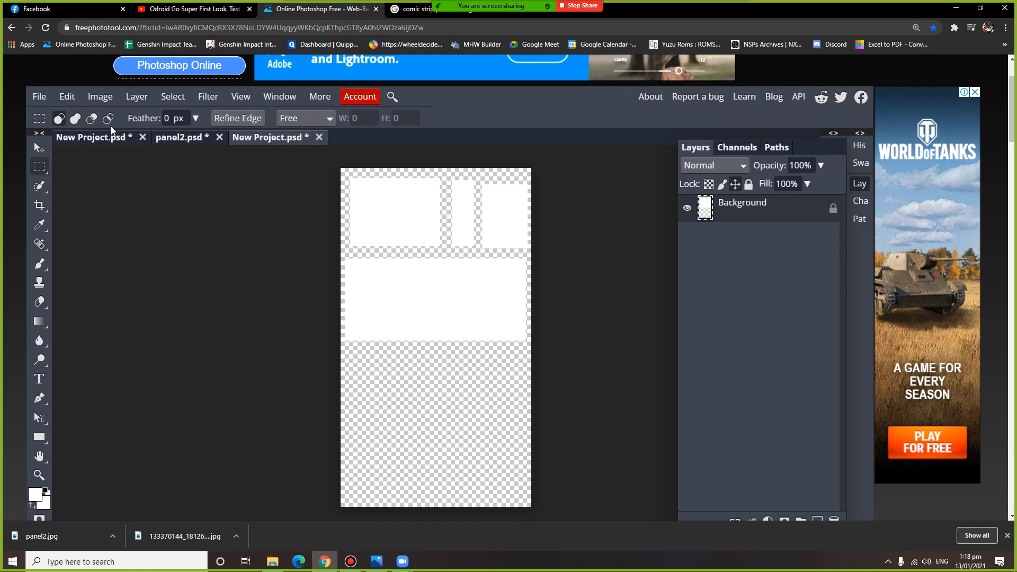
click(95, 138)
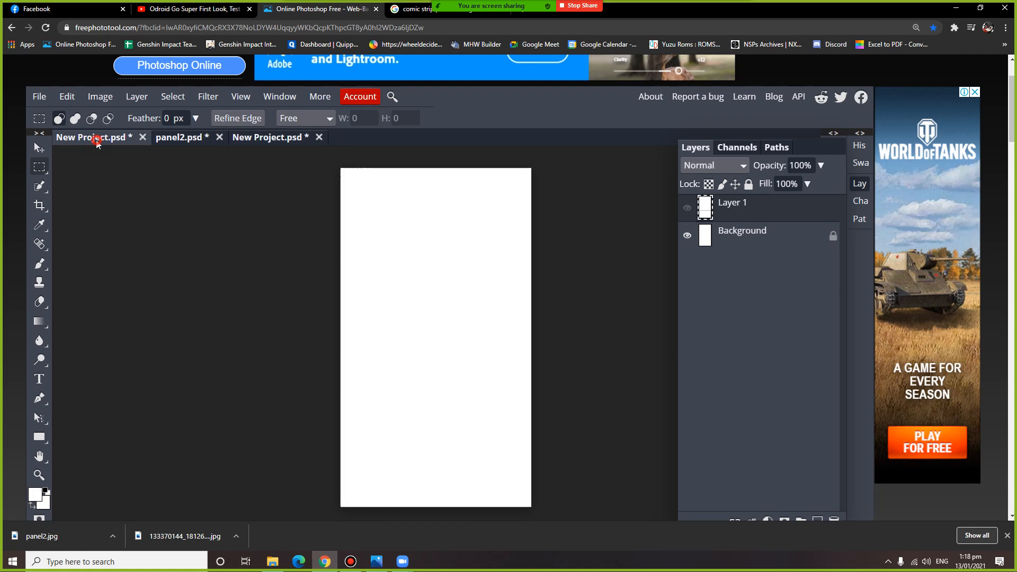
click(687, 208)
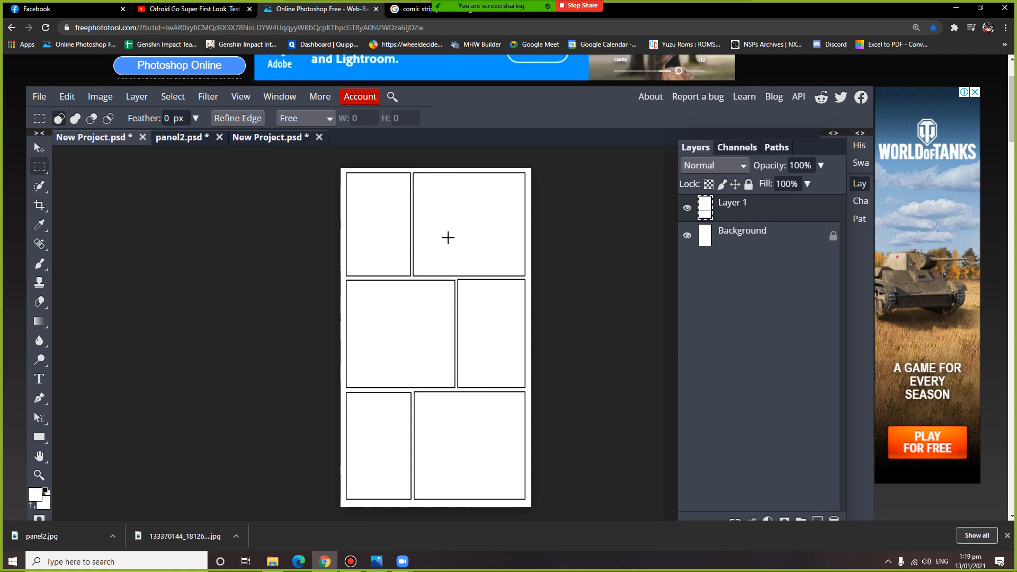
Step: Open the road photo quick-selection-tool-12 from the Pics folder
click(40, 97)
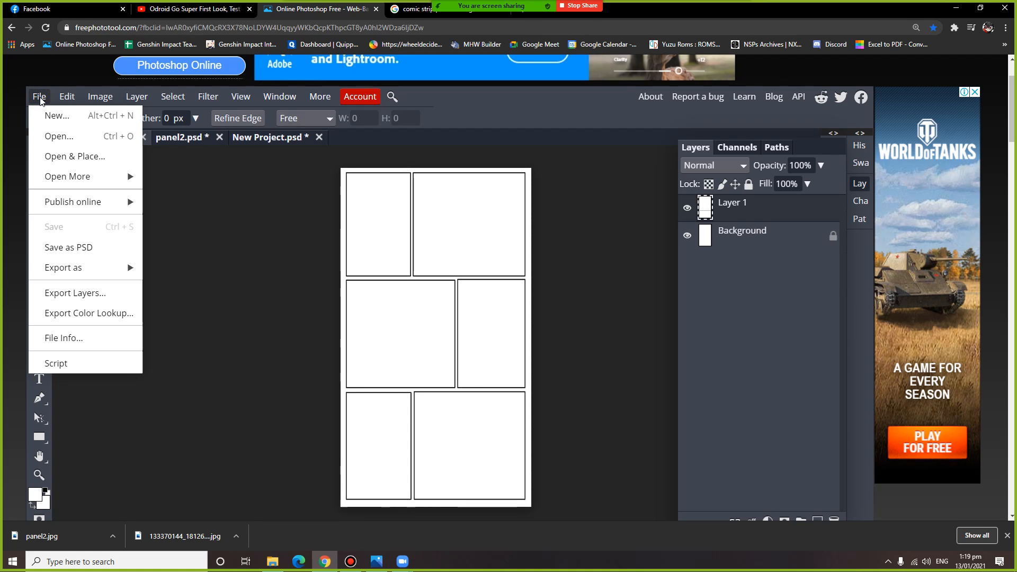
click(60, 135)
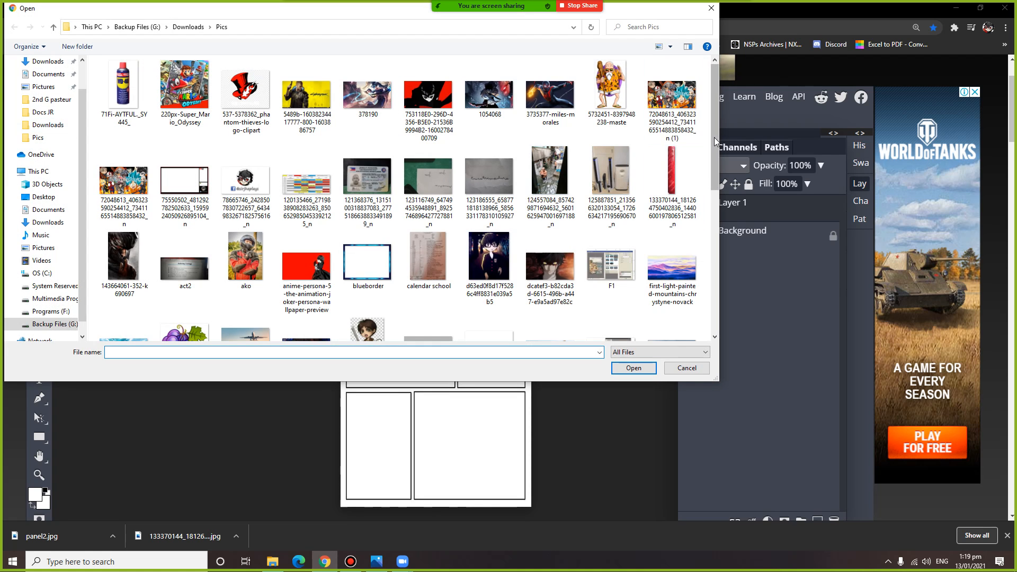
drag(715, 136, 712, 264)
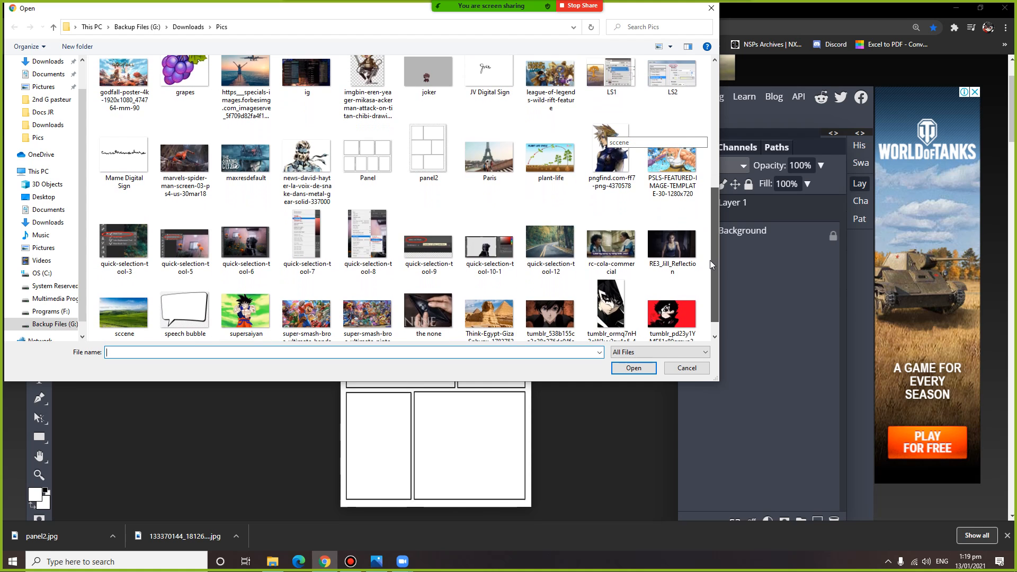
click(550, 242)
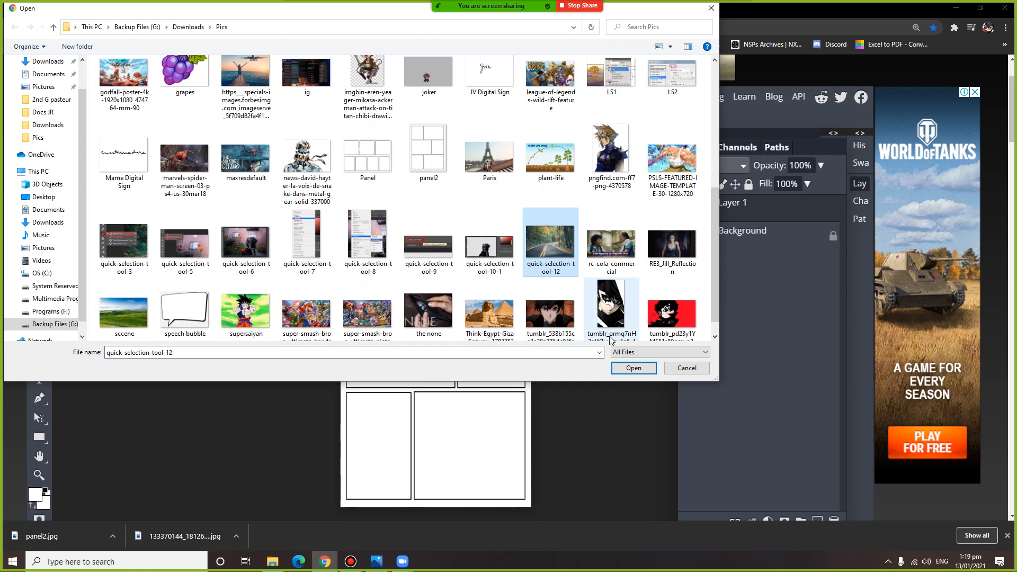
click(623, 371)
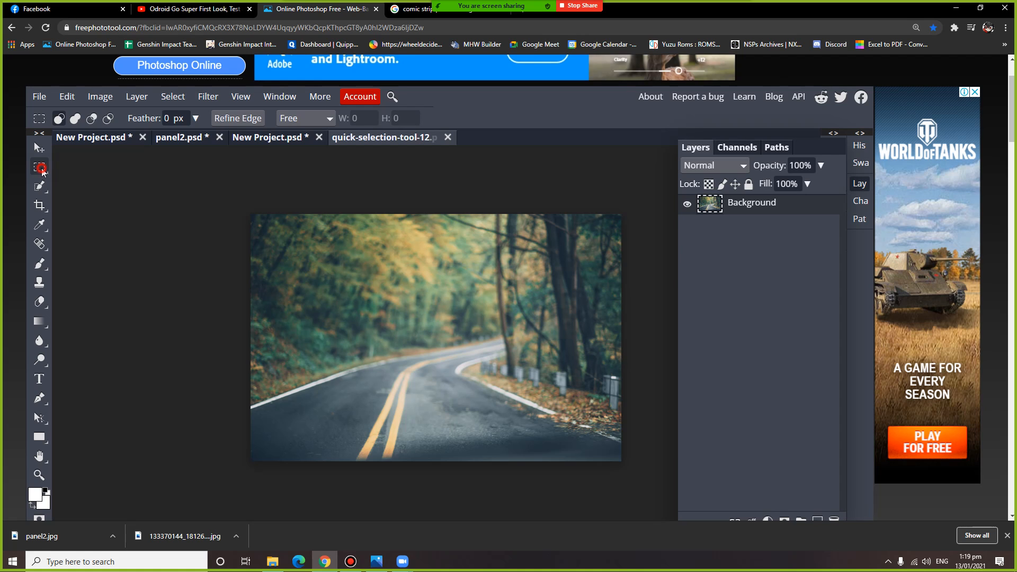
Step: Select the whole road photo, copy it and paste it into the first New Project.psd
drag(249, 213, 628, 487)
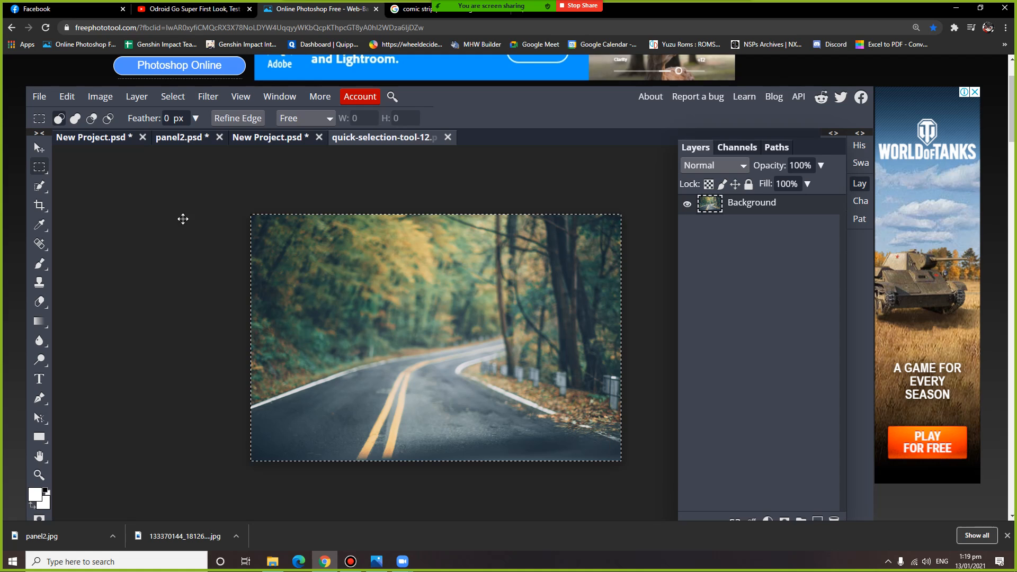
click(65, 98)
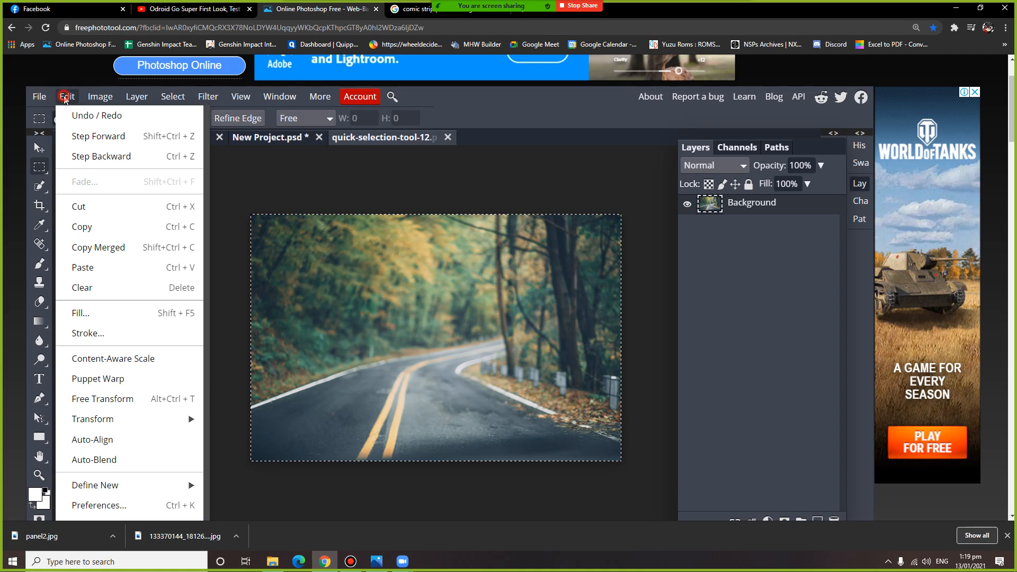
click(108, 224)
click(116, 140)
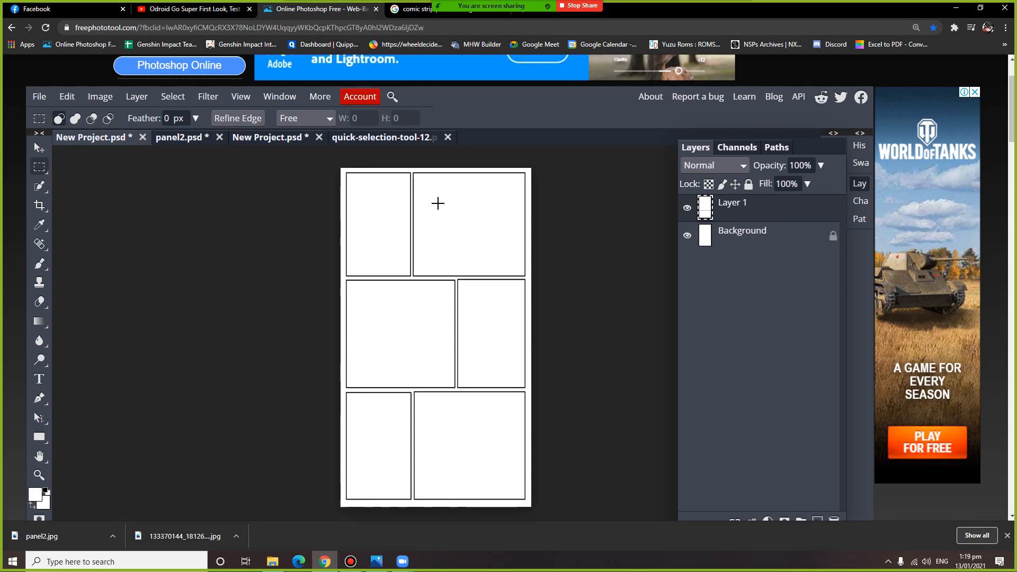
click(77, 97)
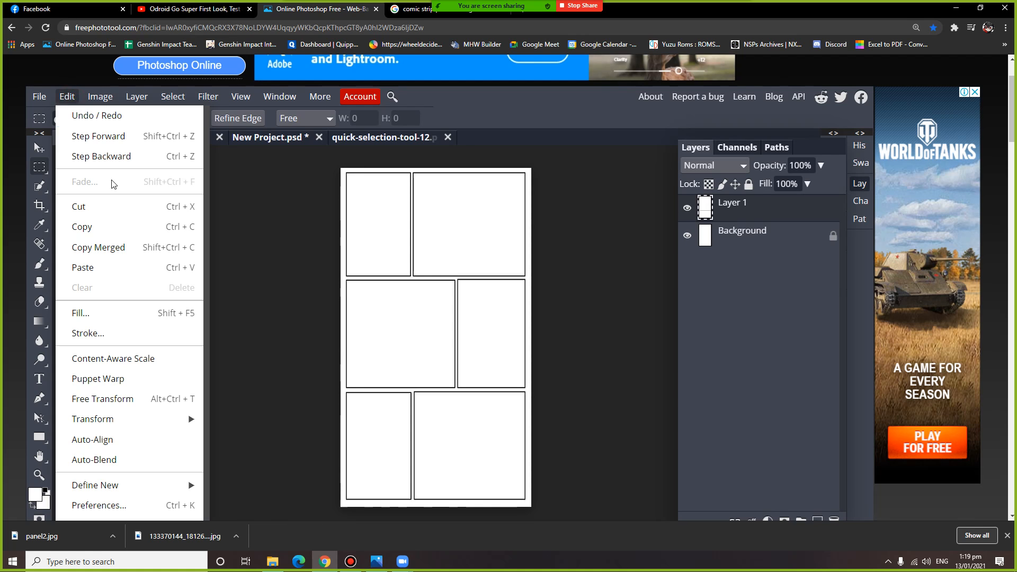
click(90, 274)
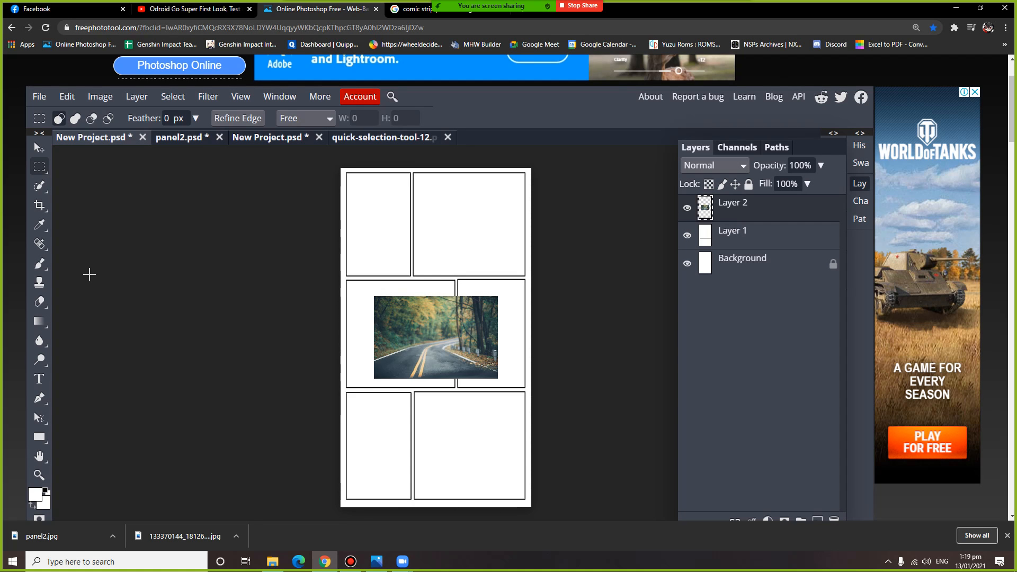
Step: Free-transform the pasted road photo to 89.43% width and 123.34% height so it fills the page's upper-right panel
click(71, 99)
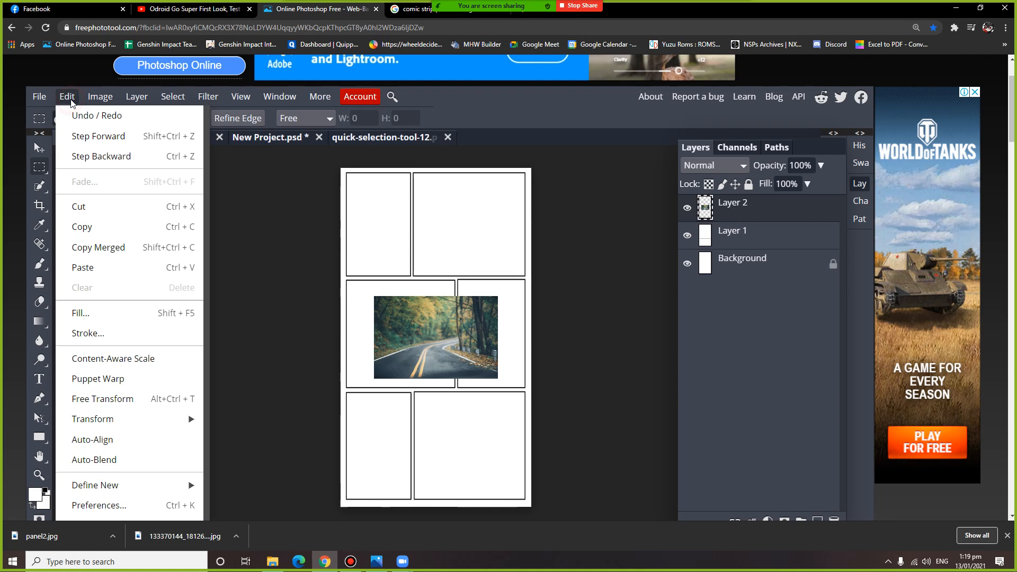
click(133, 399)
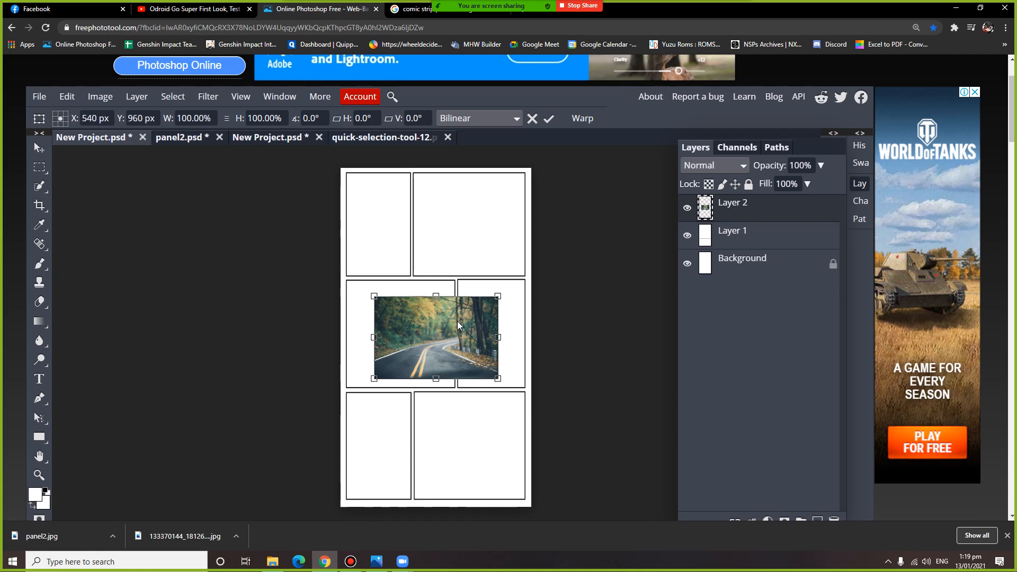
drag(459, 317, 462, 174)
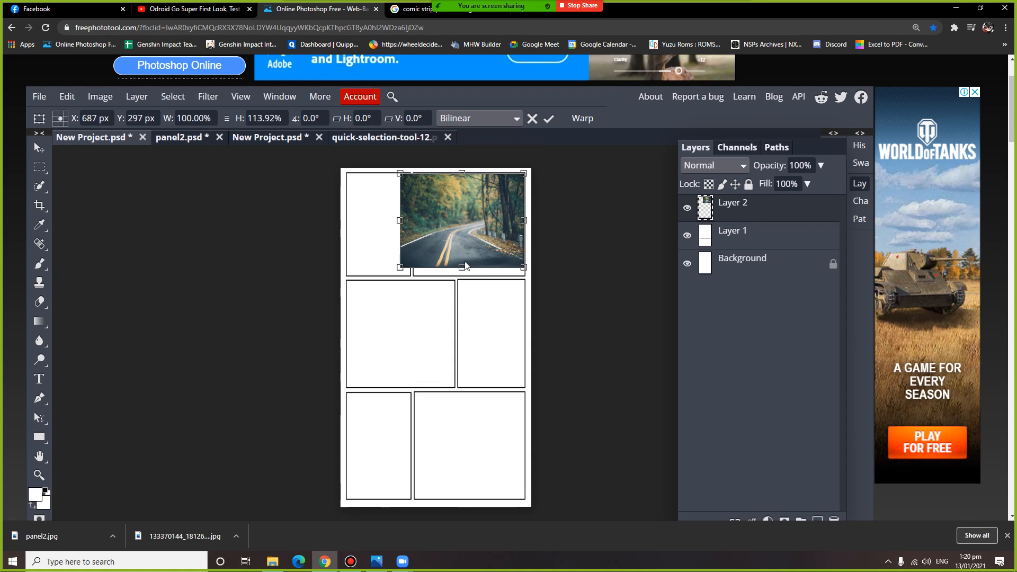
drag(461, 268, 460, 275)
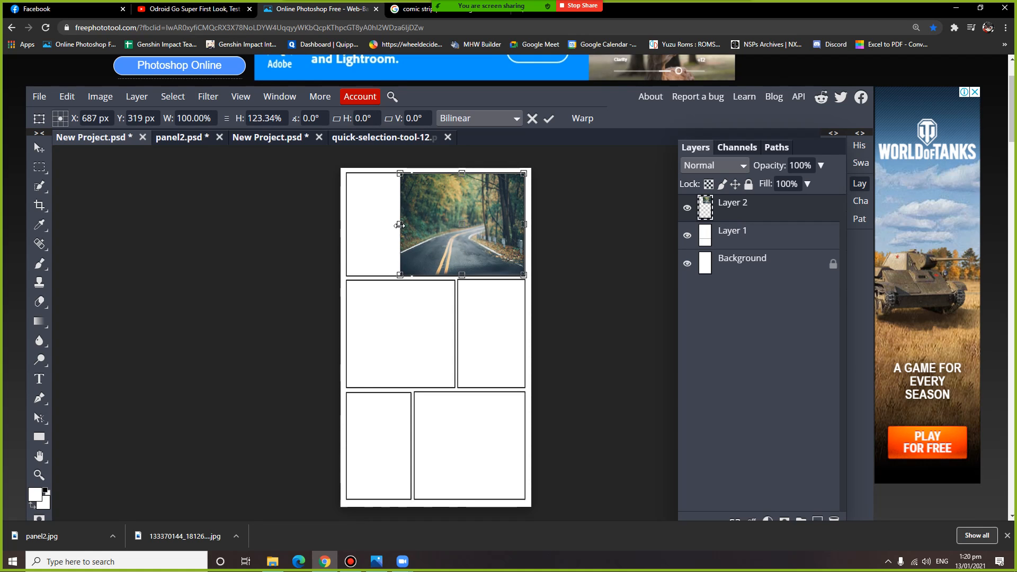
drag(400, 224, 413, 224)
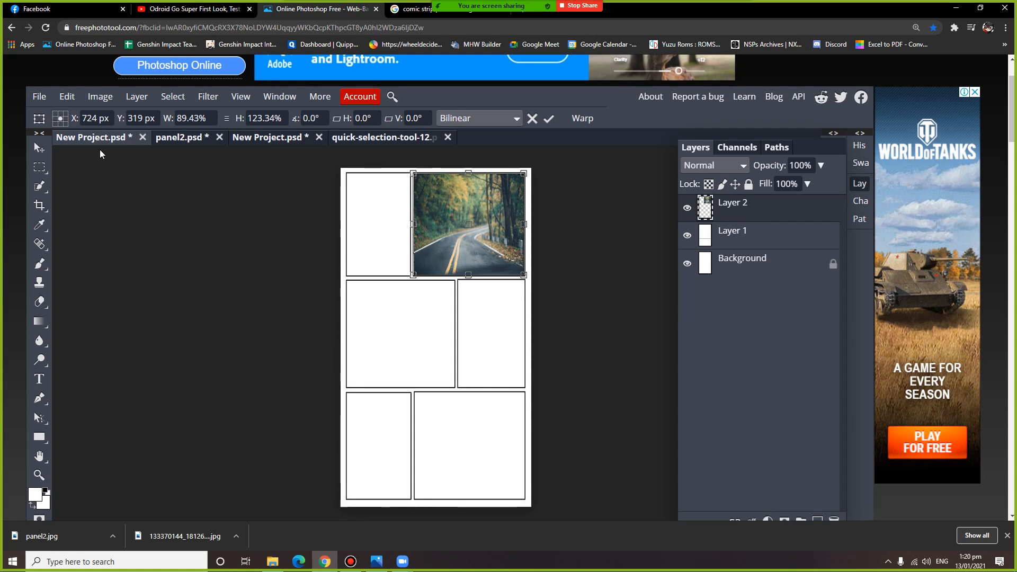
click(43, 151)
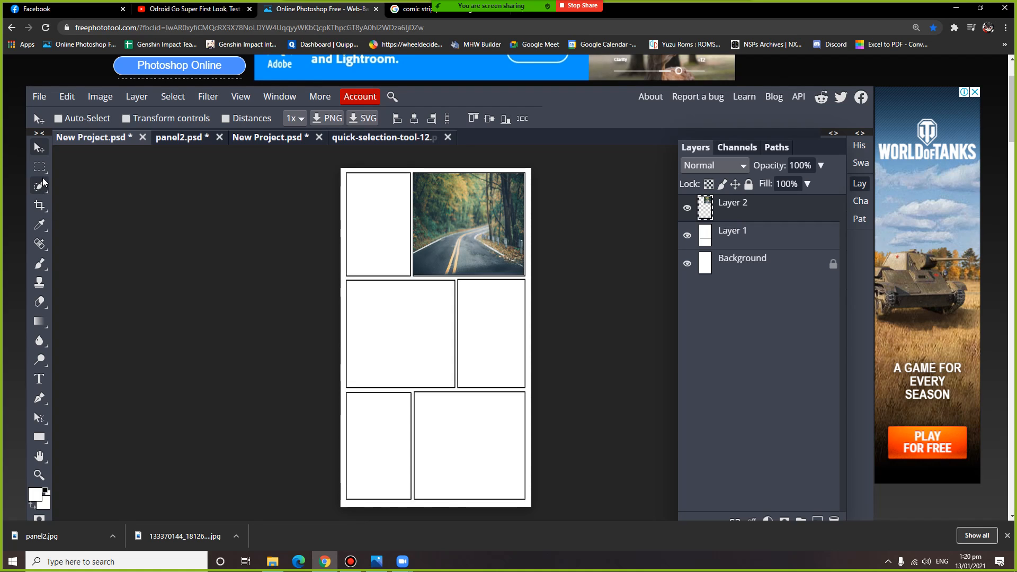
Step: On a new layer, paint a thin white caption box near the top of the road photo using a rectangular selection, and deselect it
click(45, 167)
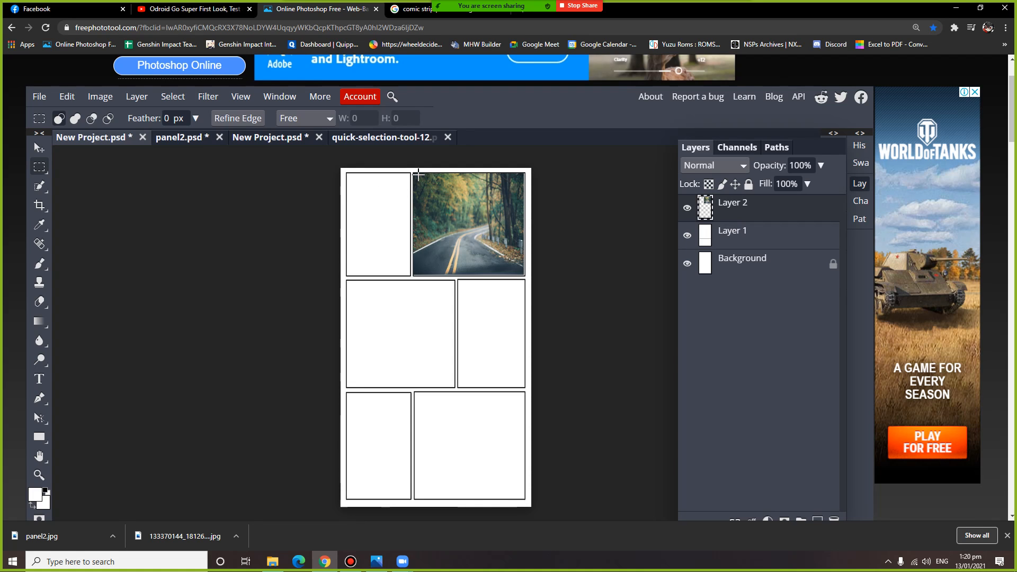
drag(419, 175, 478, 185)
key(ctrl+shift+n)
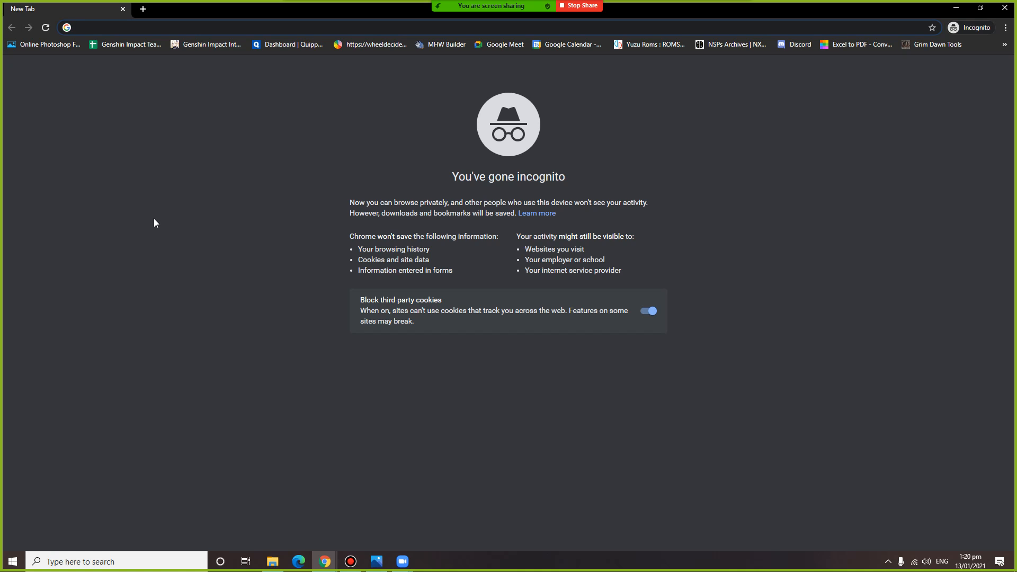
click(1005, 9)
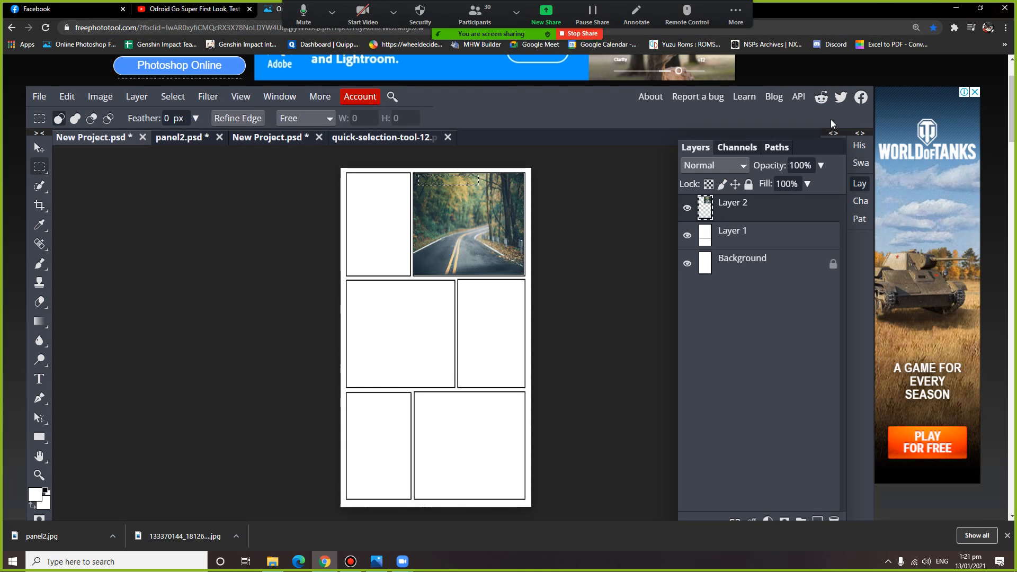
click(817, 520)
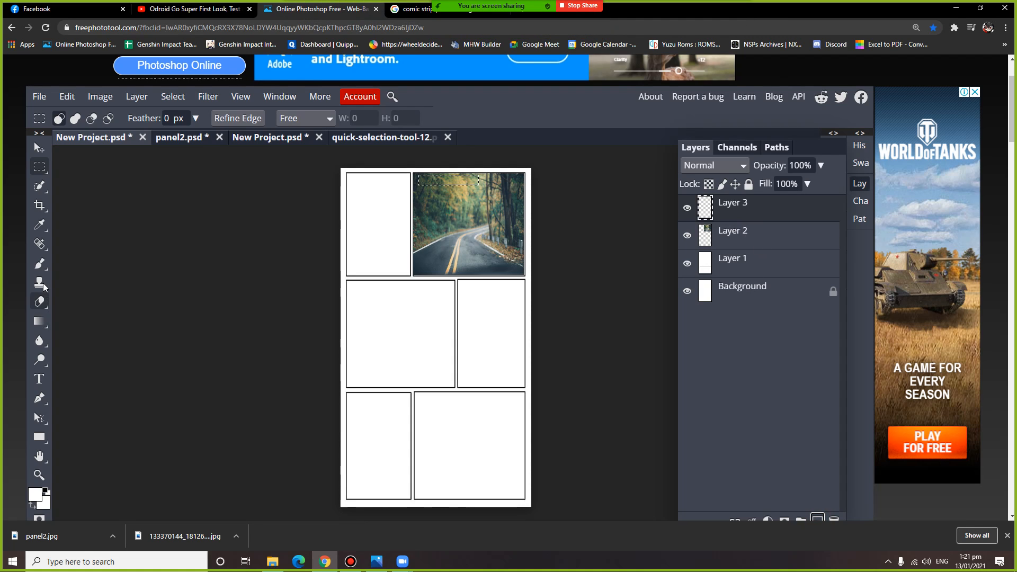
click(39, 263)
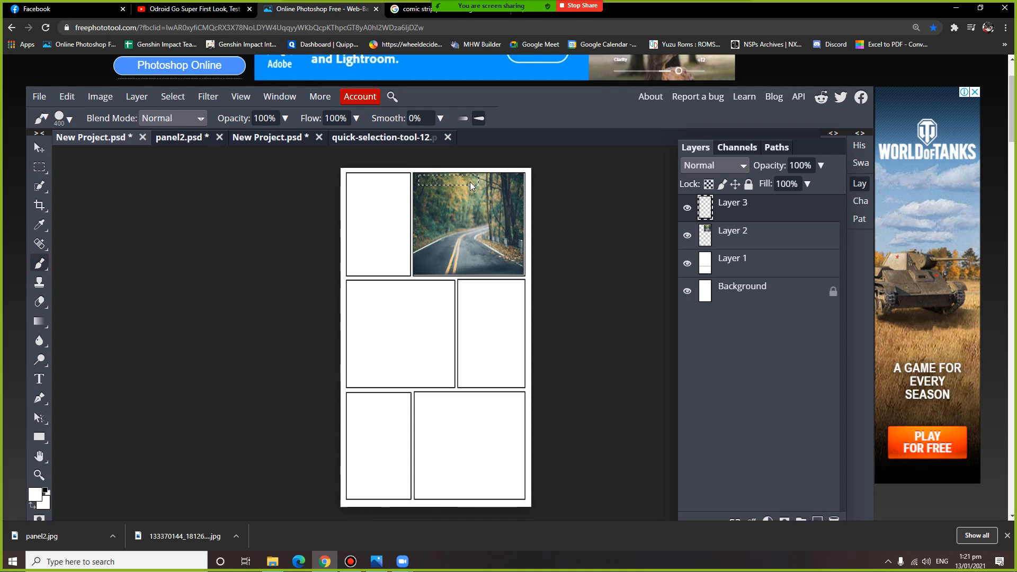
click(470, 182)
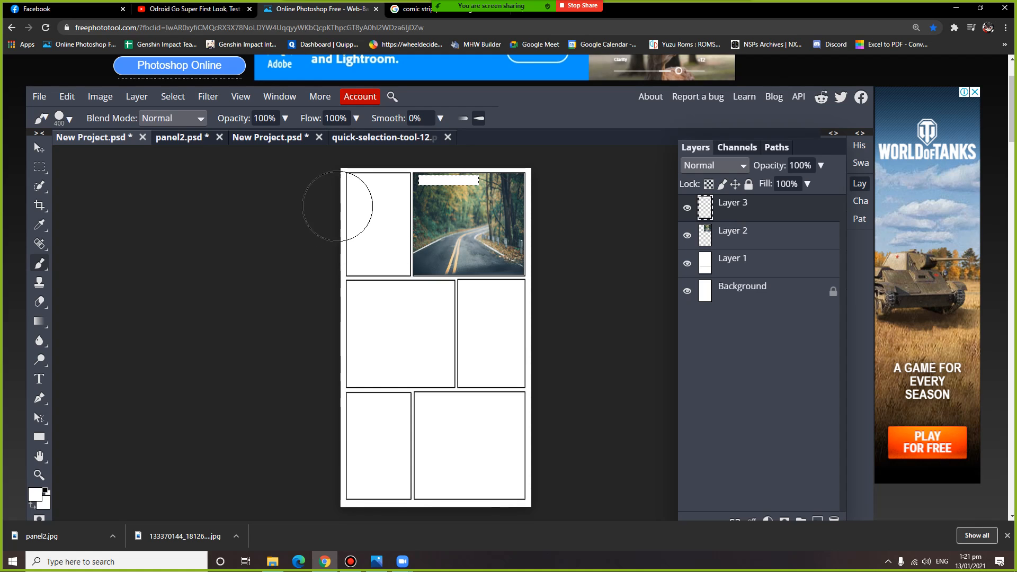
click(39, 378)
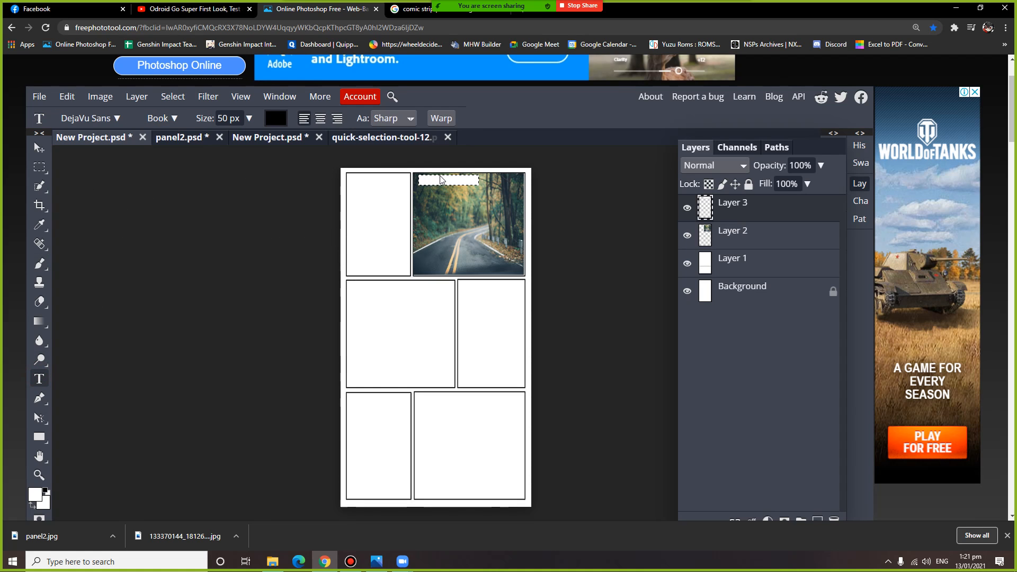
click(40, 168)
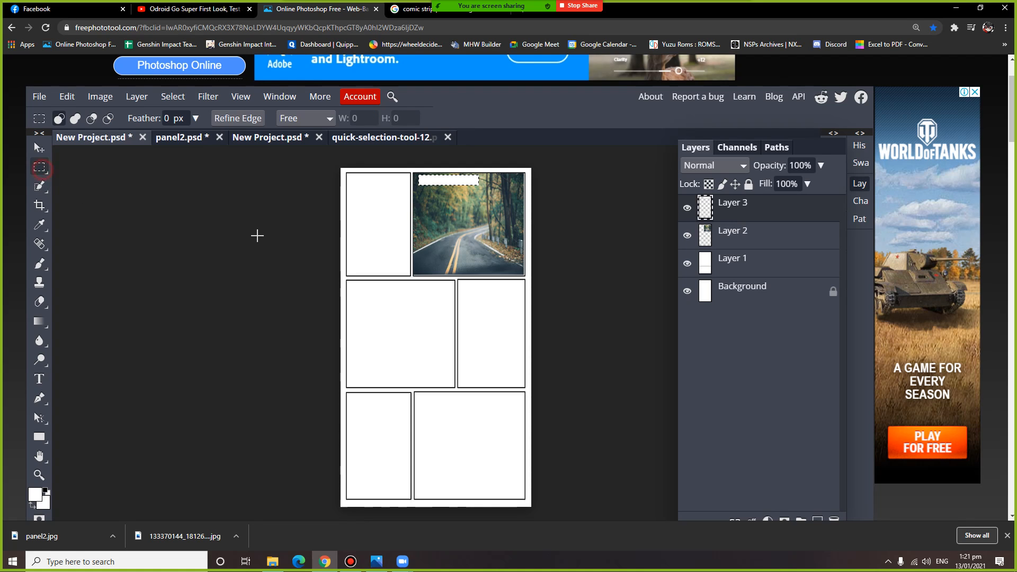
click(258, 236)
Step: Add the caption text "sa tabing daan" in black on the white box
click(44, 381)
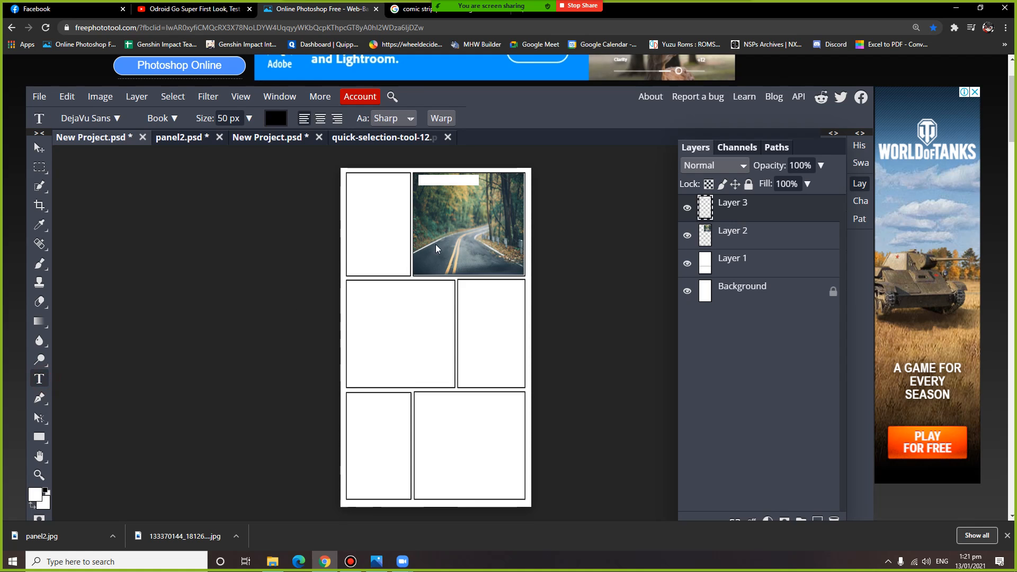
click(431, 182)
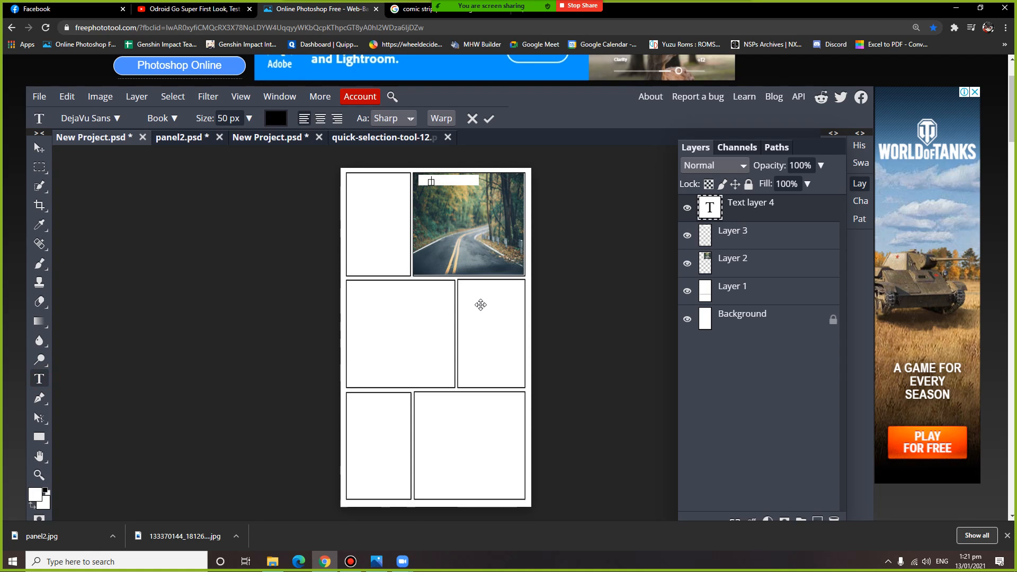
text(sa tabing daan)
Step: Set the caption text size to 40 px and move the text to fit inside the white box
double_click(712, 211)
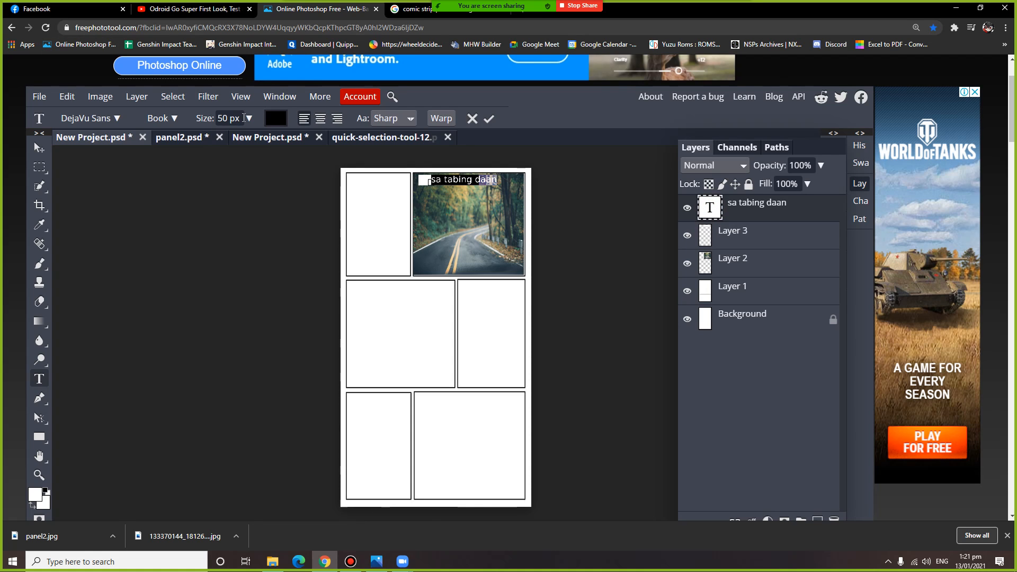
click(244, 118)
text(40)
click(244, 117)
click(40, 149)
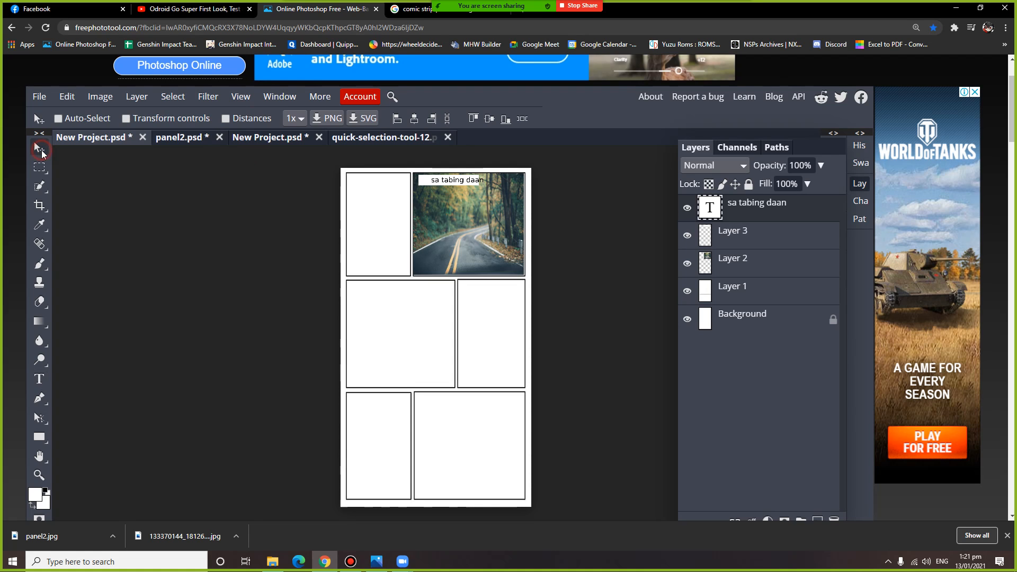
drag(458, 182, 451, 182)
Step: Open the rc-cola-commercial image from the Pics folder
click(39, 96)
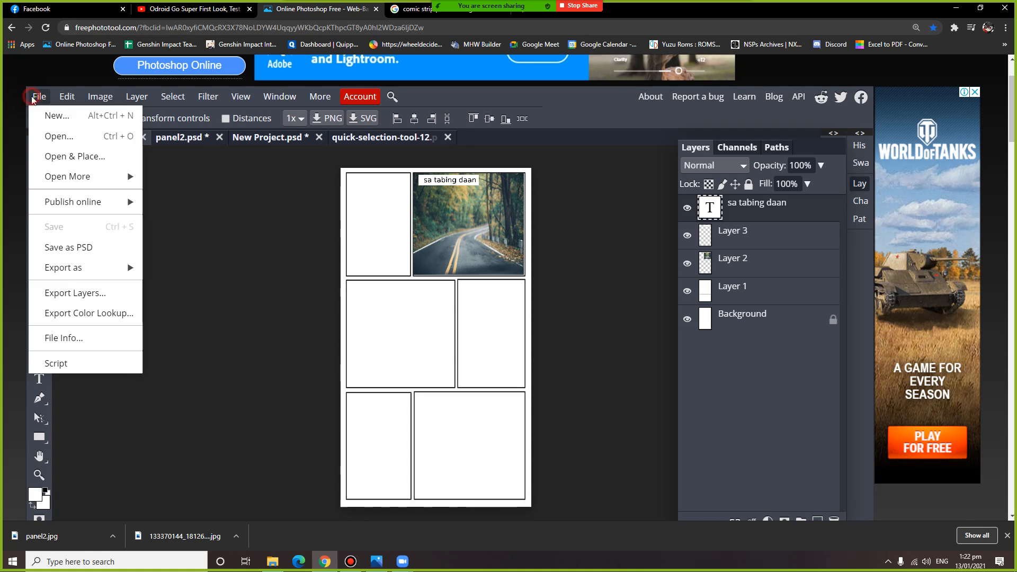
click(74, 135)
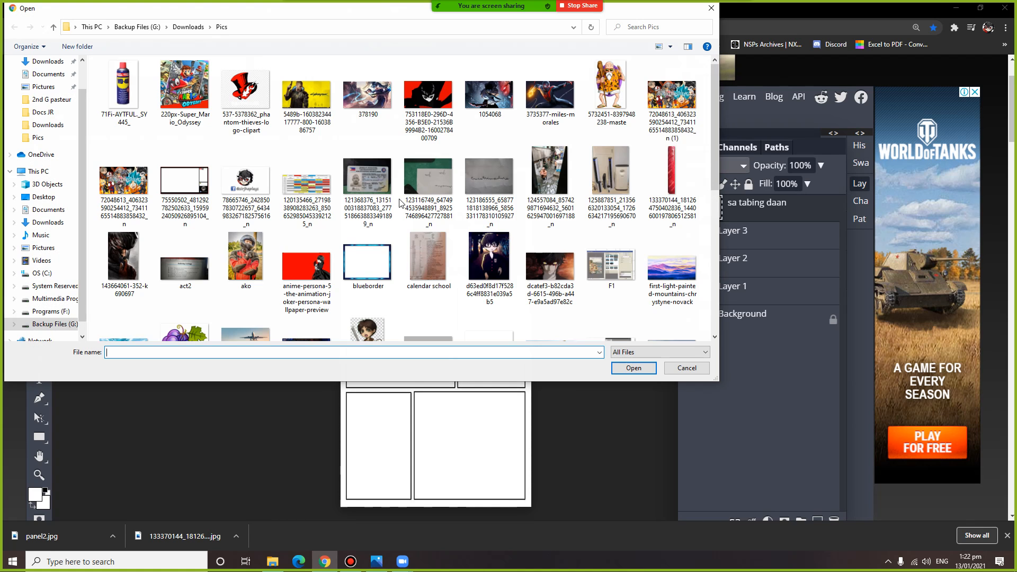
click(473, 214)
scroll(473, 214, down, 5)
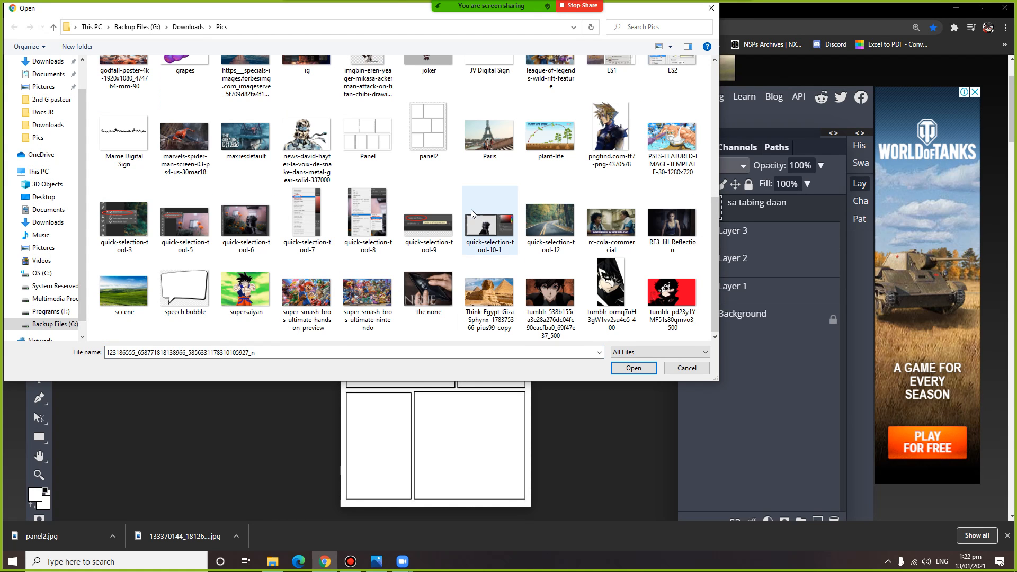
click(607, 223)
click(633, 368)
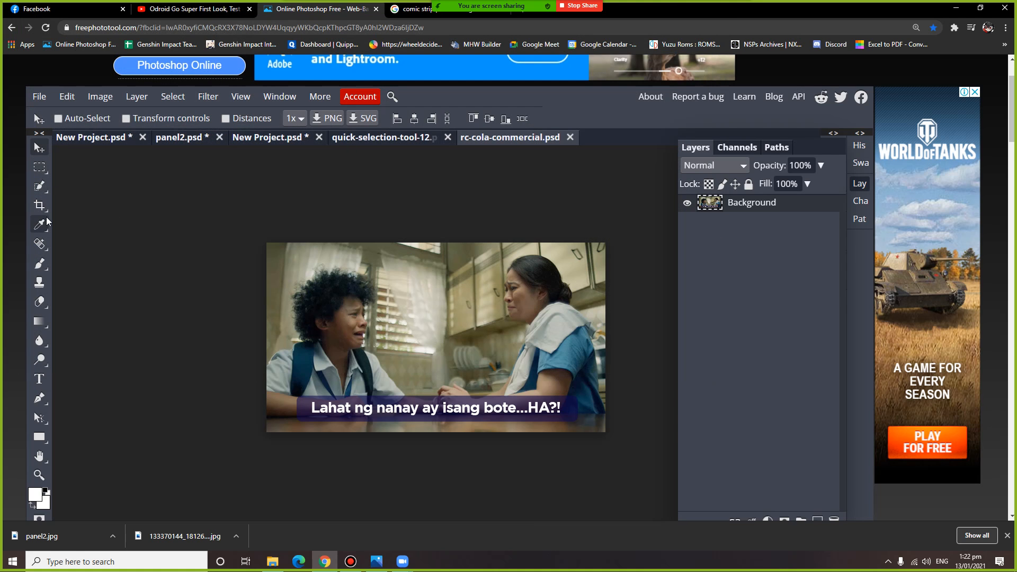
Step: Select the crying boy with Quick Selection and subtract the subtitle banner from the selection
right_click(45, 188)
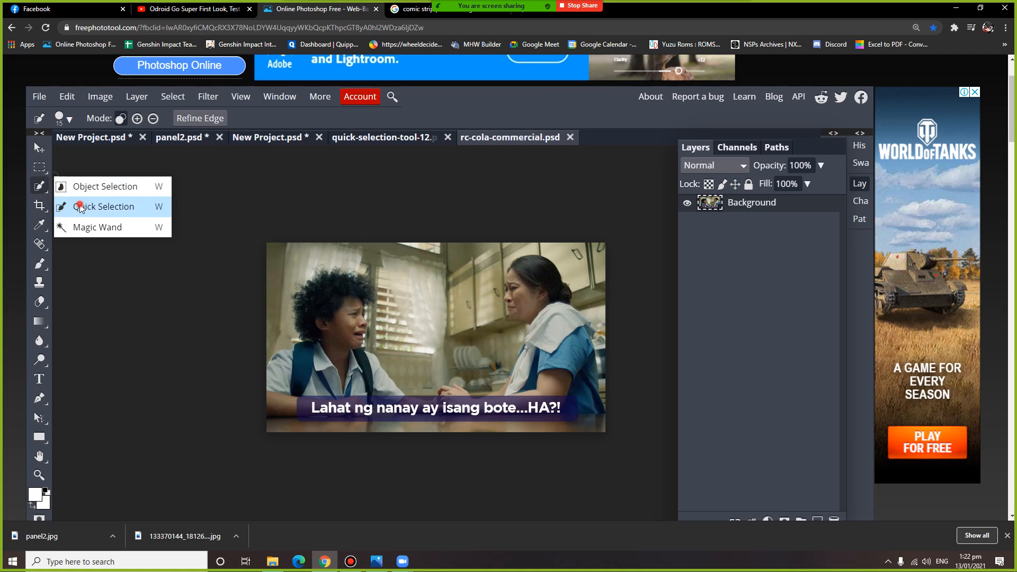
click(79, 207)
mouse_move(344, 298)
mouse_down()
mouse_move(304, 301)
mouse_move(331, 310)
mouse_move(341, 337)
mouse_move(357, 312)
mouse_move(343, 356)
mouse_move(286, 369)
mouse_move(278, 380)
mouse_move(305, 387)
mouse_move(277, 388)
mouse_up()
click(153, 118)
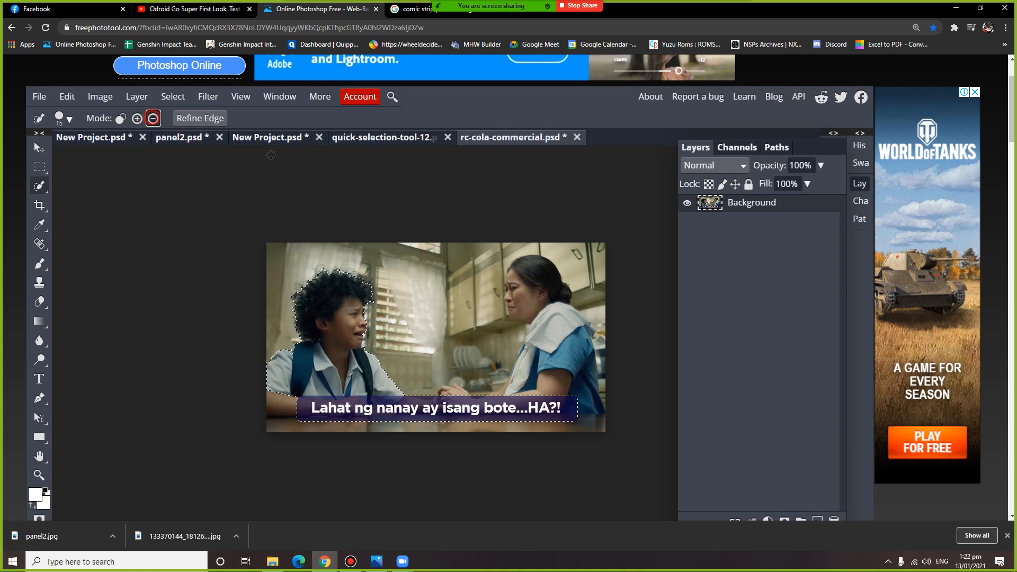
drag(560, 393, 532, 406)
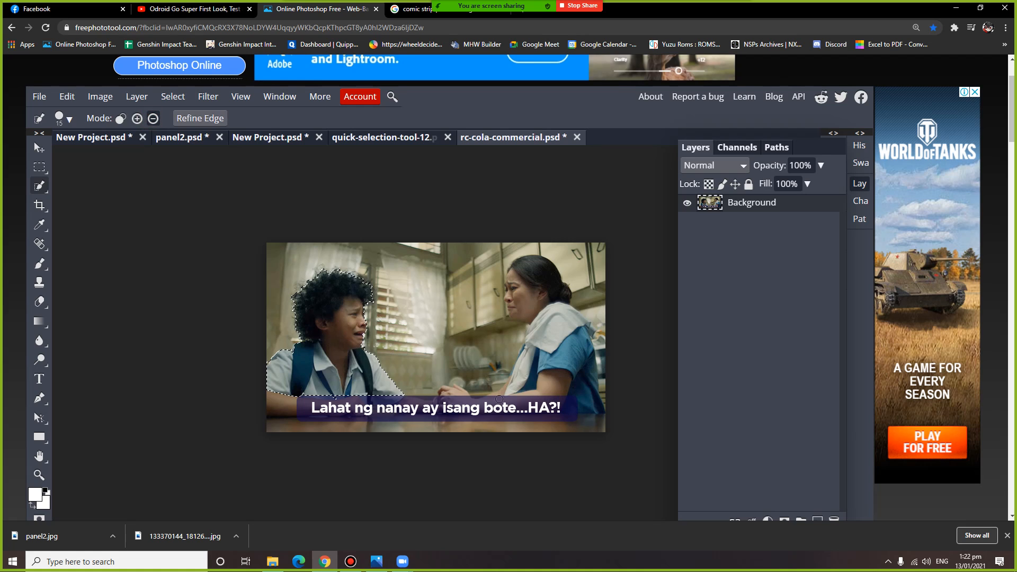
Step: Copy the selected boy into the comic page and move him to the lower-left corner of the road panel
click(64, 97)
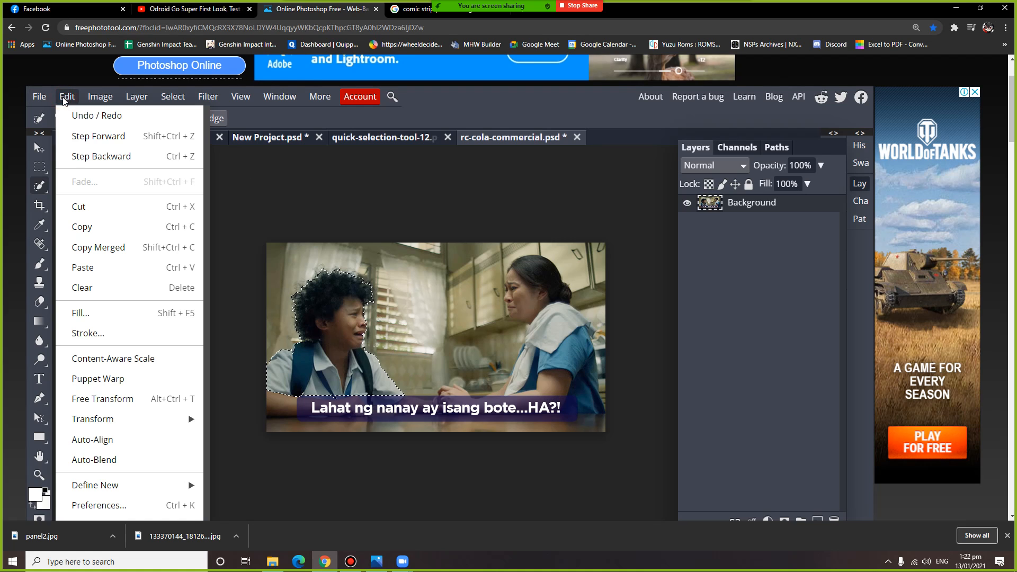
click(129, 231)
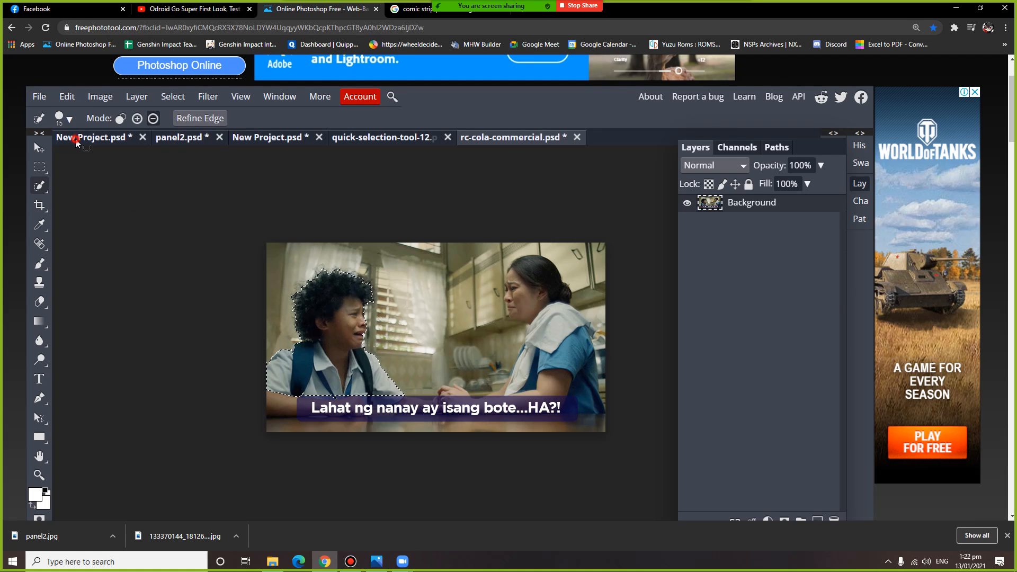
click(77, 142)
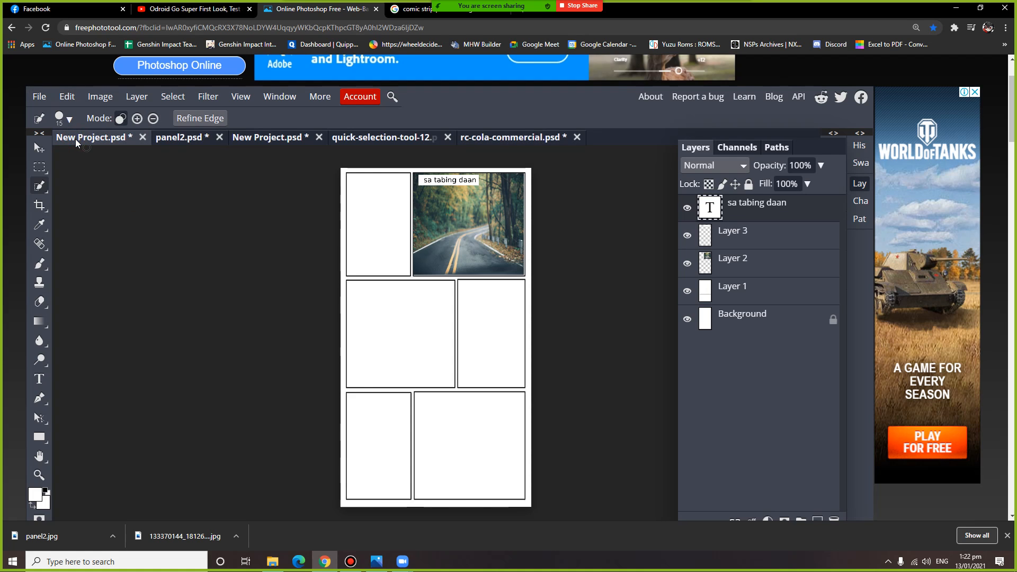
click(66, 97)
click(119, 267)
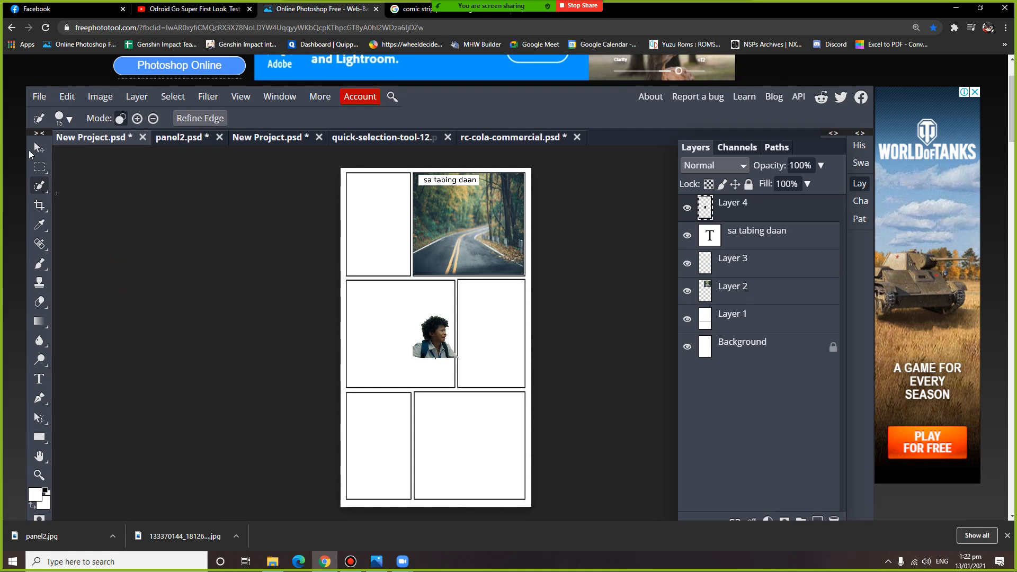
click(38, 148)
drag(426, 350, 430, 267)
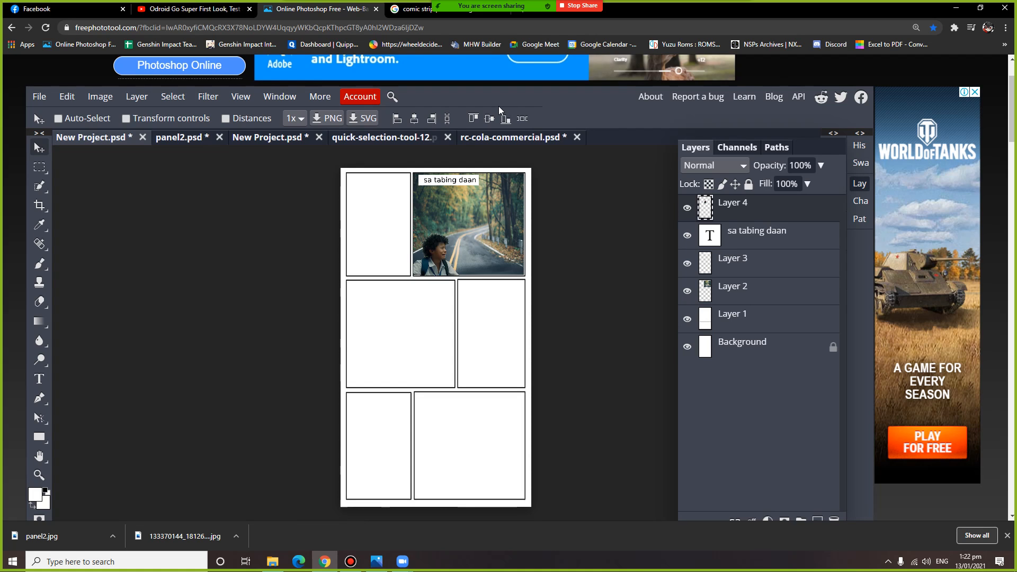
Step: Switch to the Google Images browser tab and search for "speech bubble"
click(418, 9)
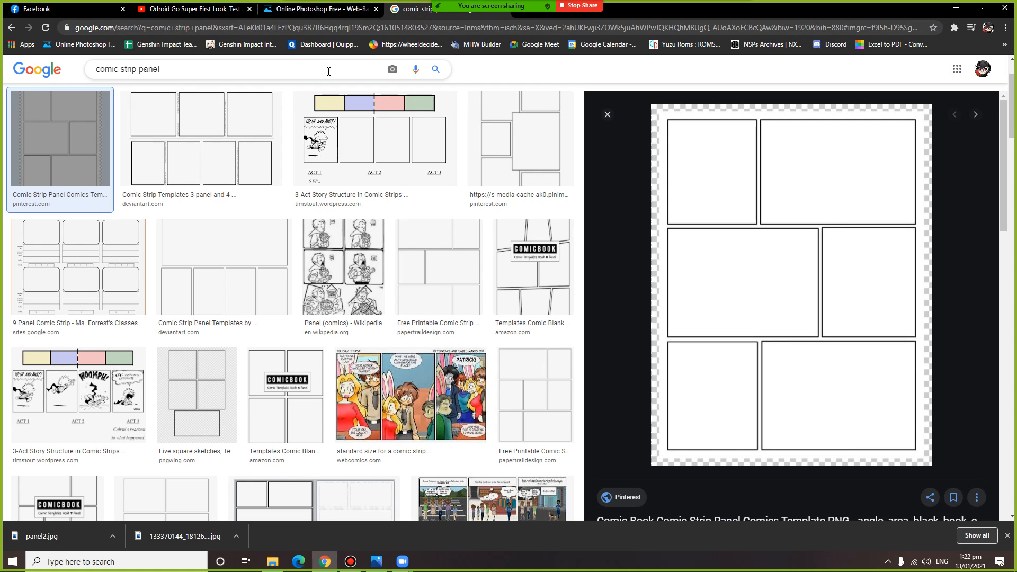
triple_click(193, 68)
text(speech bubble)
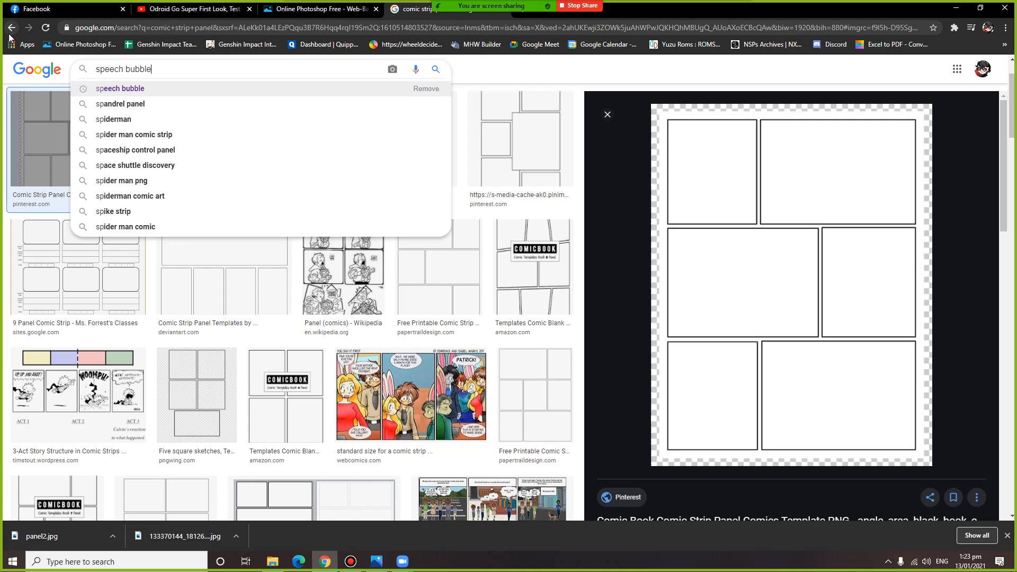
key(Return)
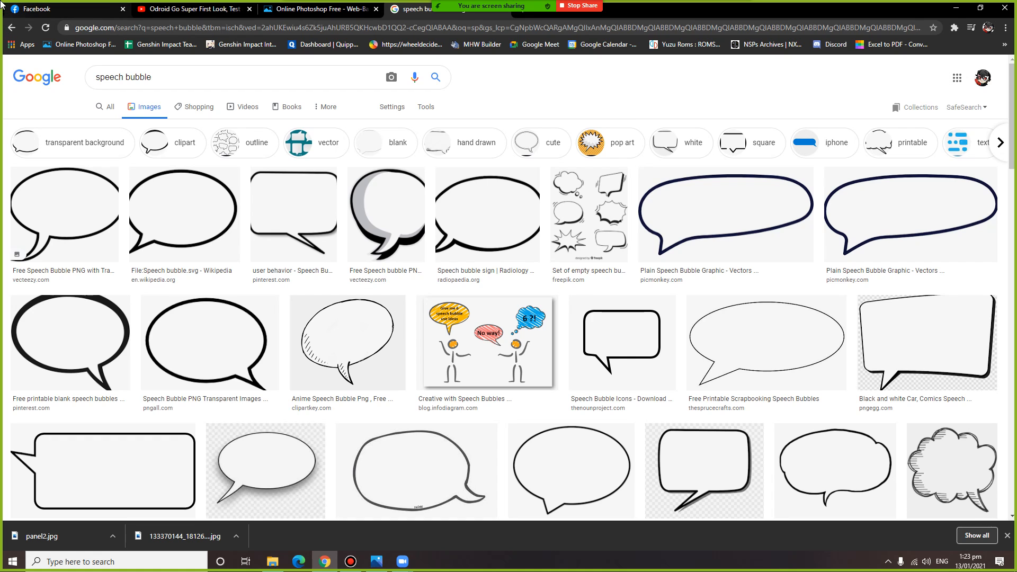
Step: Return to the online photo editor and open the speech bubble image from the Pics folder
click(294, 14)
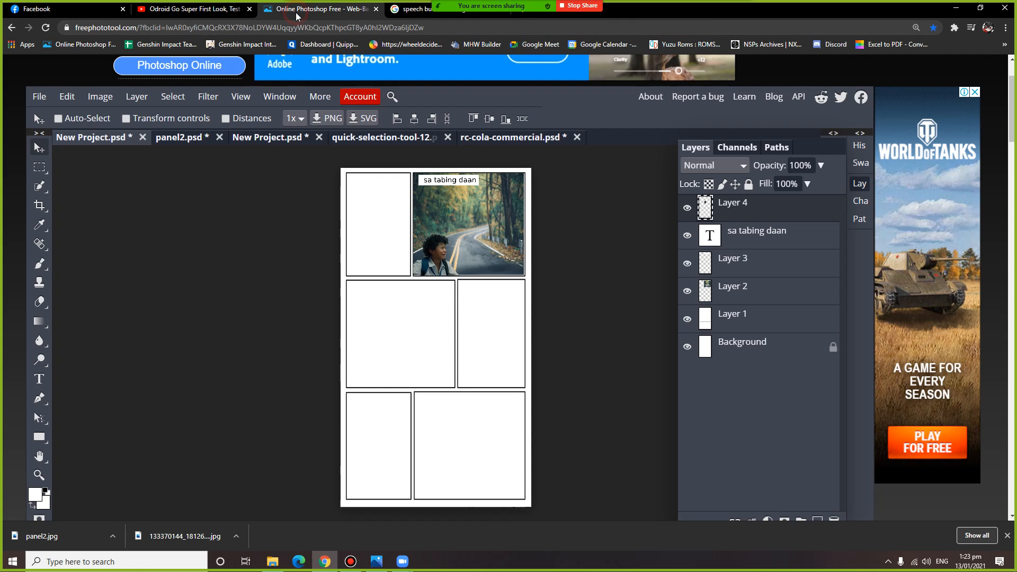
click(39, 97)
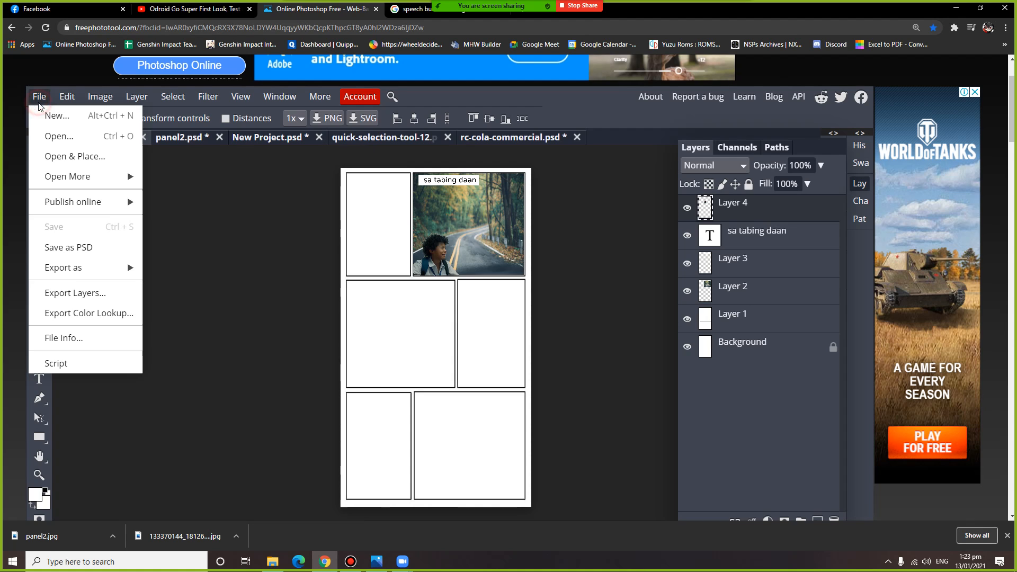
click(59, 138)
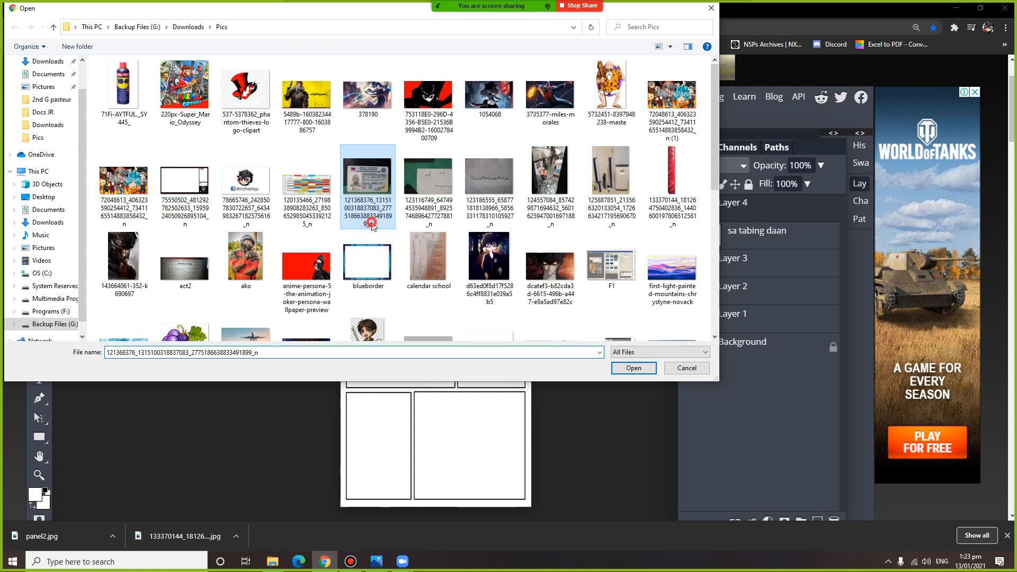
click(185, 289)
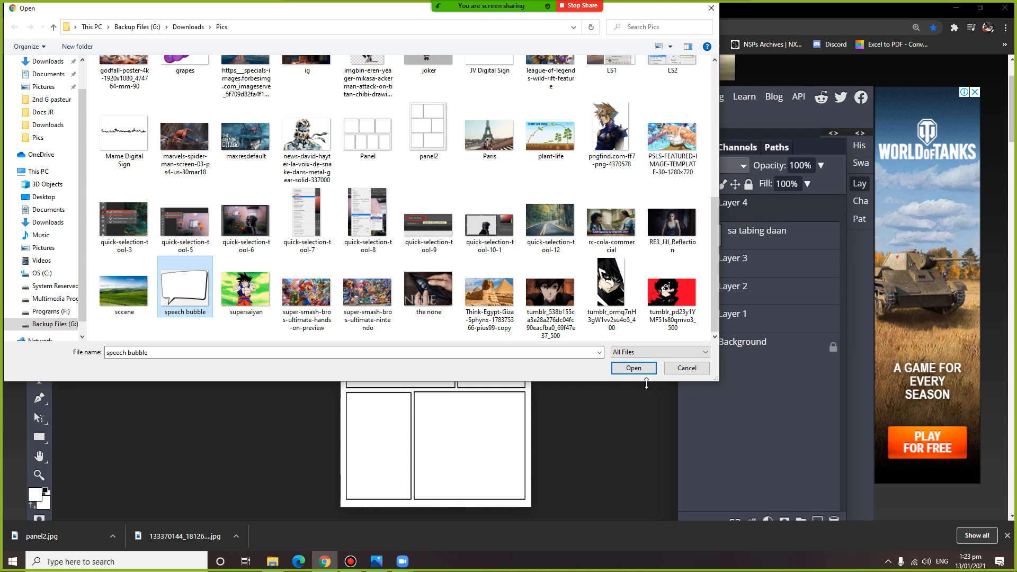
click(634, 369)
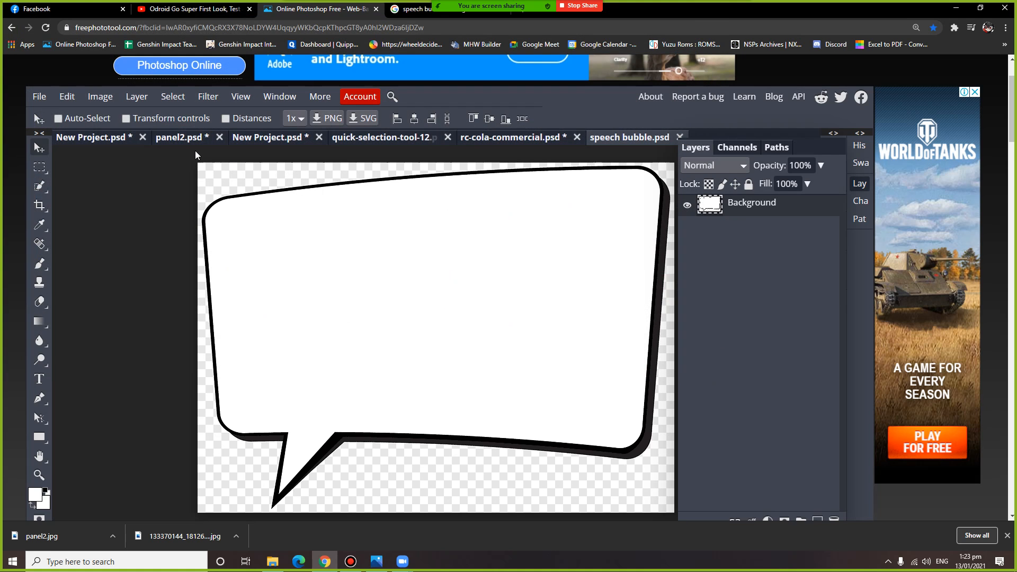
Step: Select the whole speech bubble, including its black outline, with Quick Selection
right_click(43, 183)
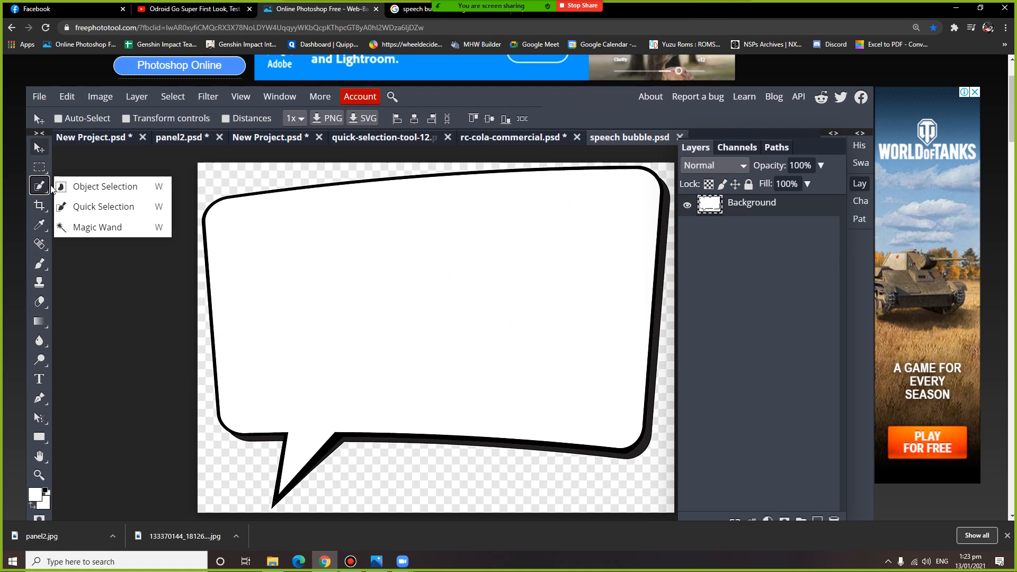
click(74, 204)
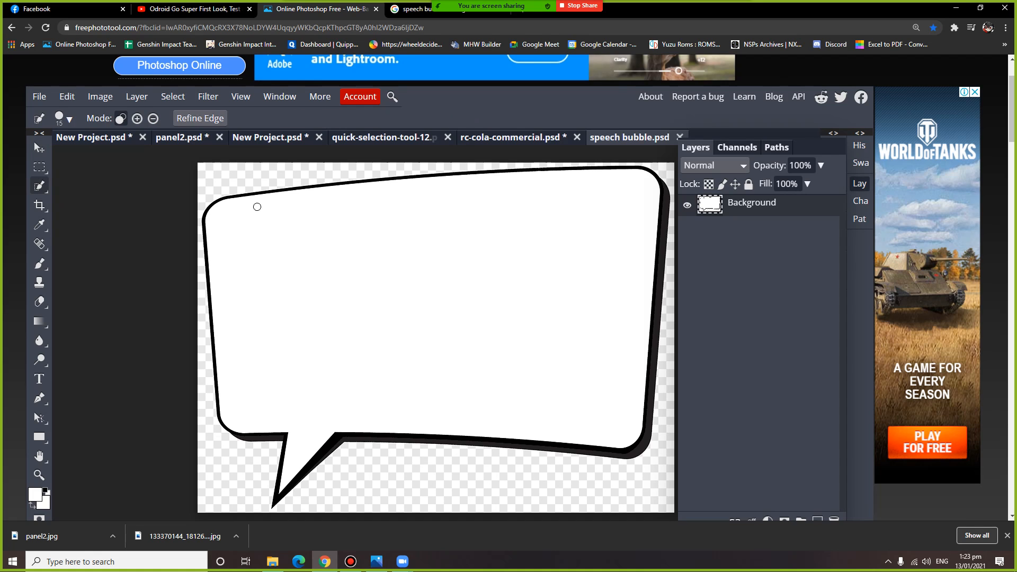
click(244, 201)
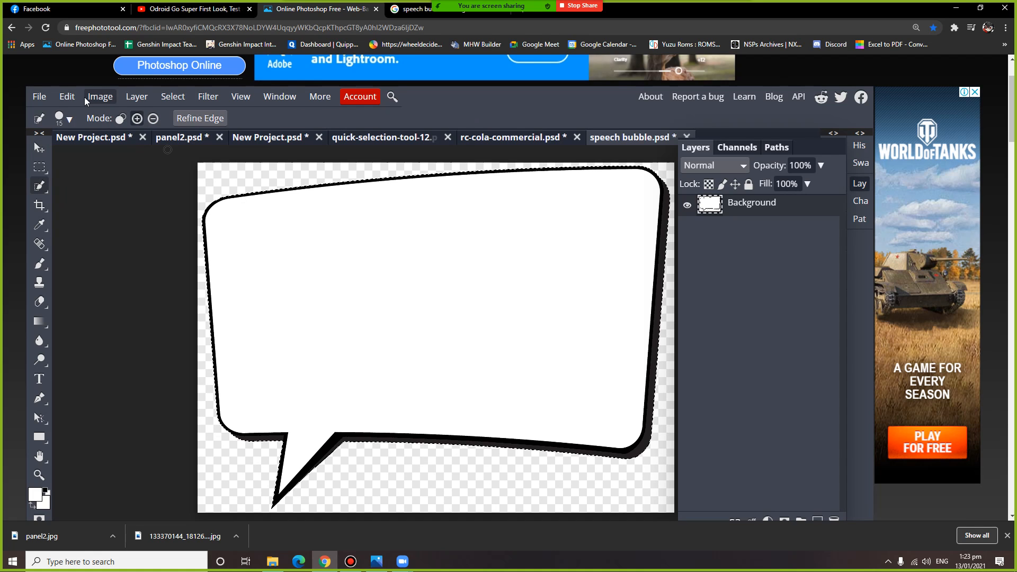
Step: Copy the selected speech bubble and paste it into the comic page
click(67, 97)
click(100, 227)
click(112, 138)
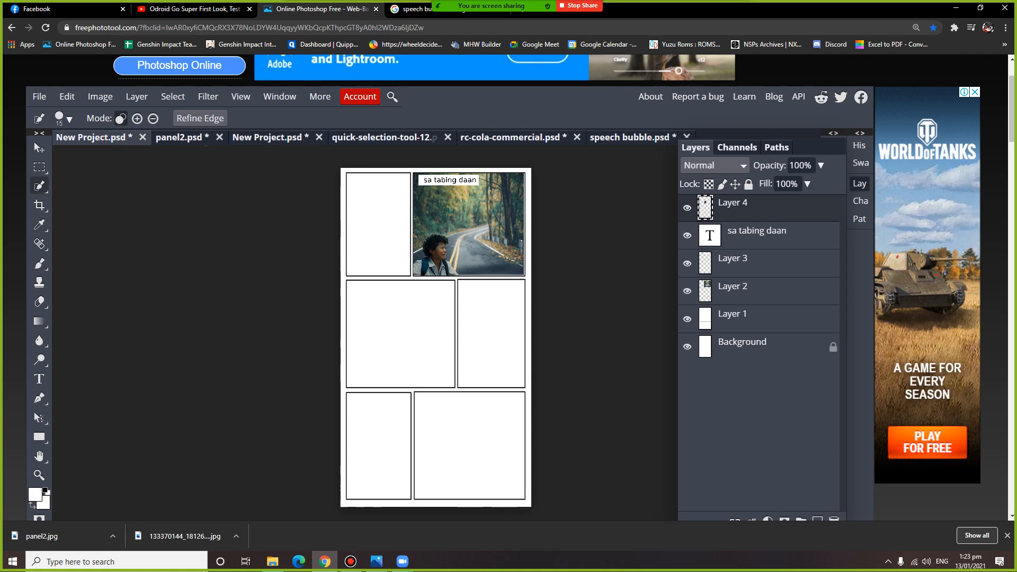
click(67, 96)
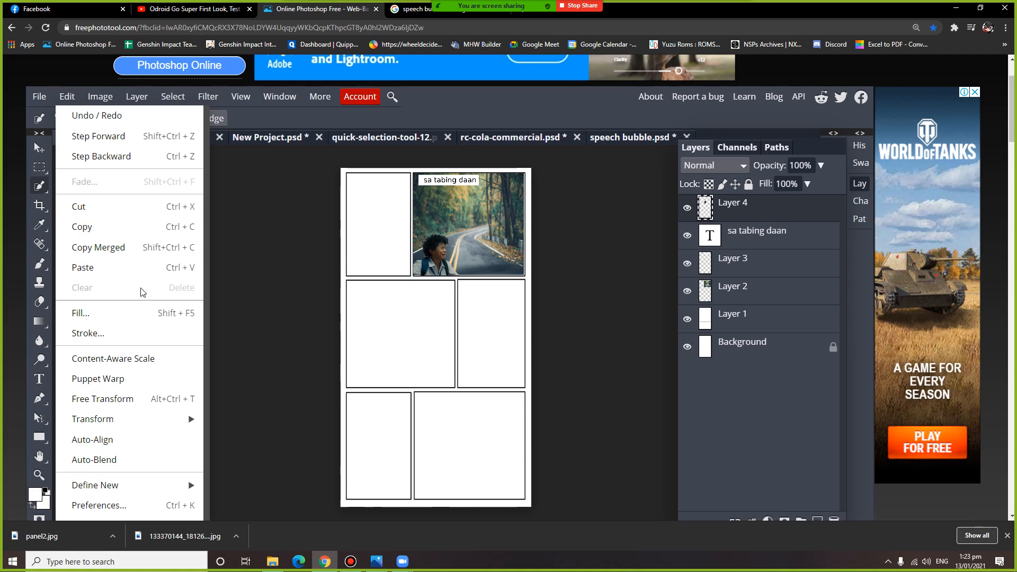
click(134, 268)
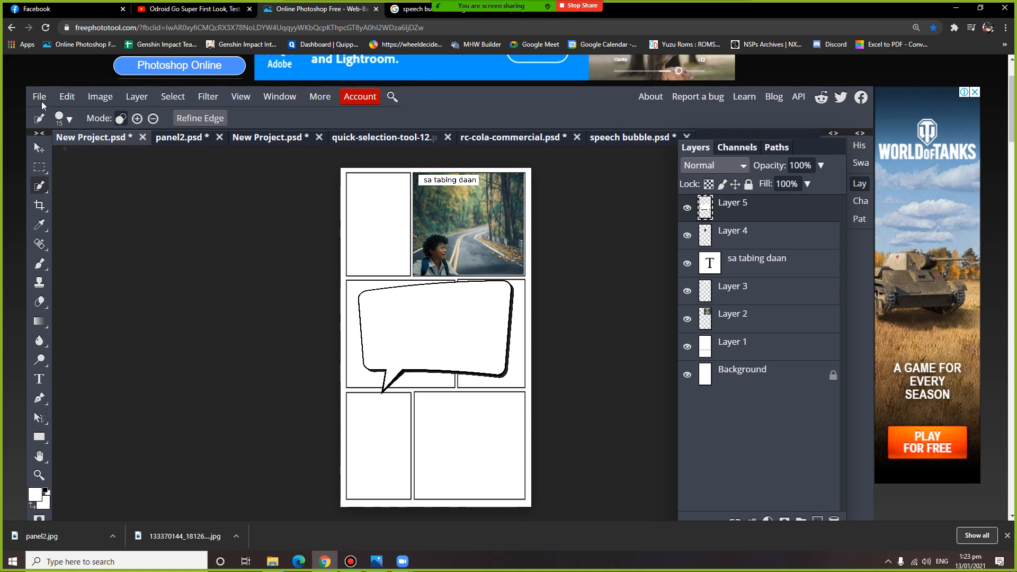
Step: Scale the speech bubble to about 38% width and 37% height and place it above the boy in the road panel
click(66, 97)
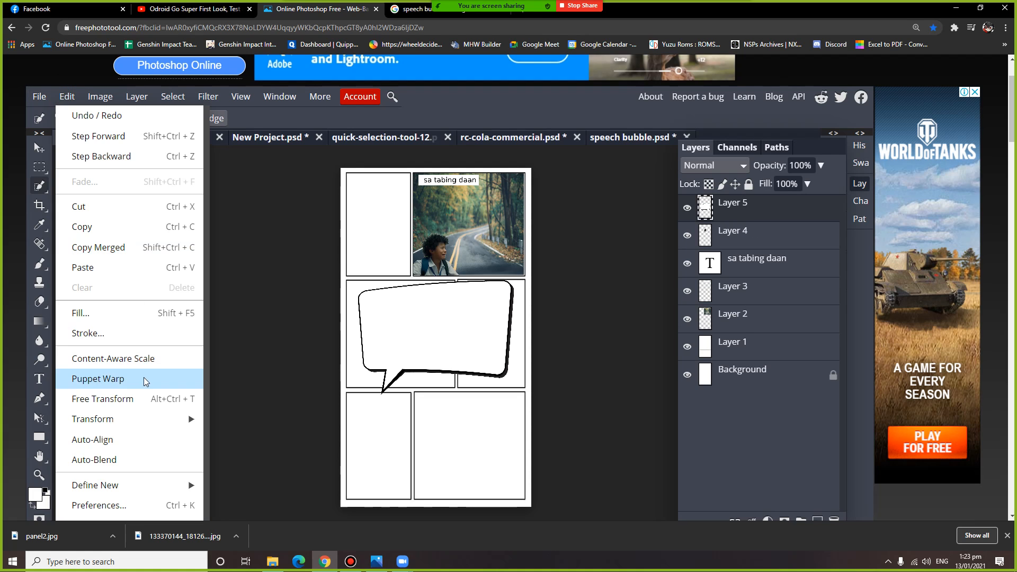
click(140, 398)
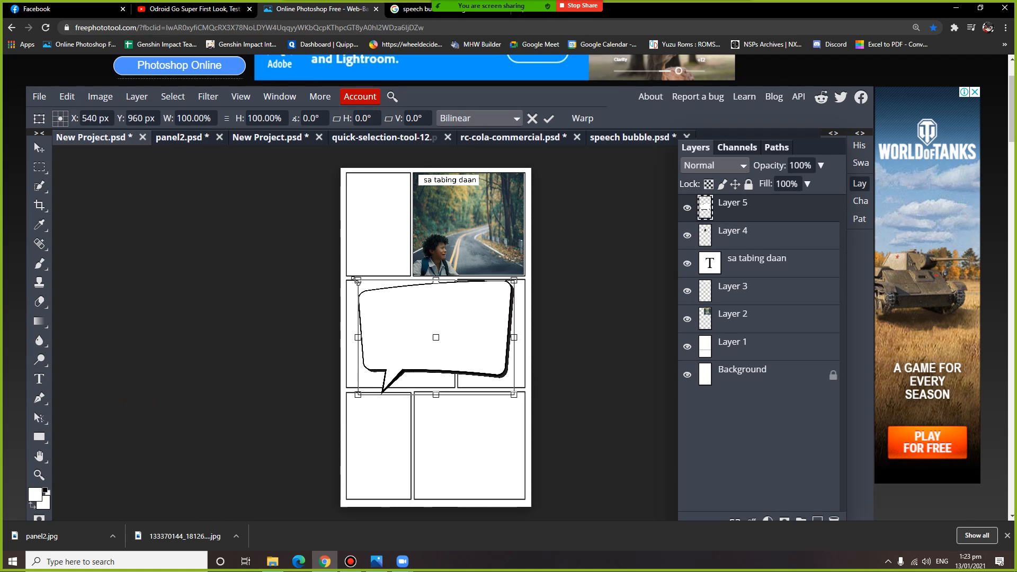
drag(357, 279, 503, 208)
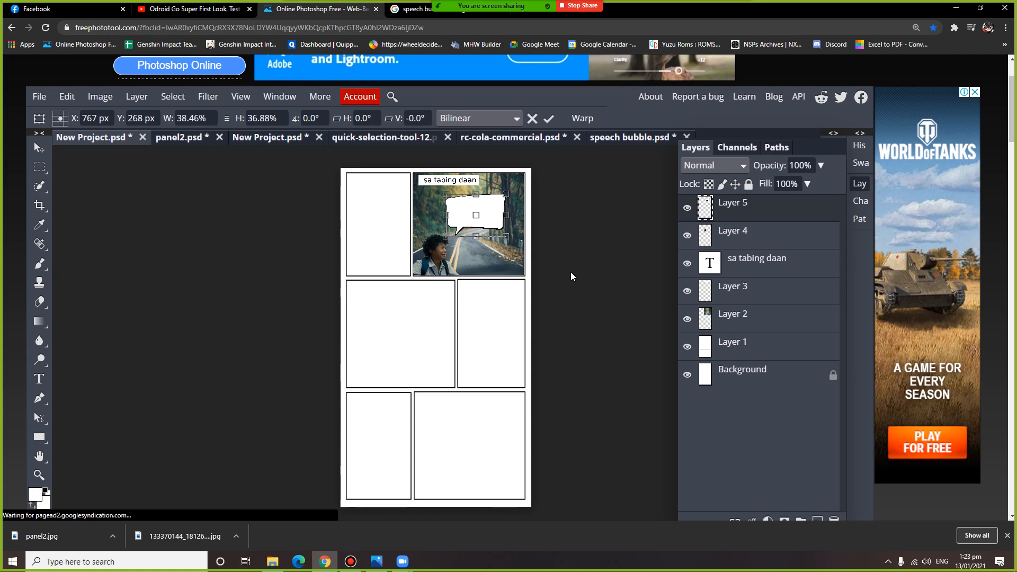
click(36, 148)
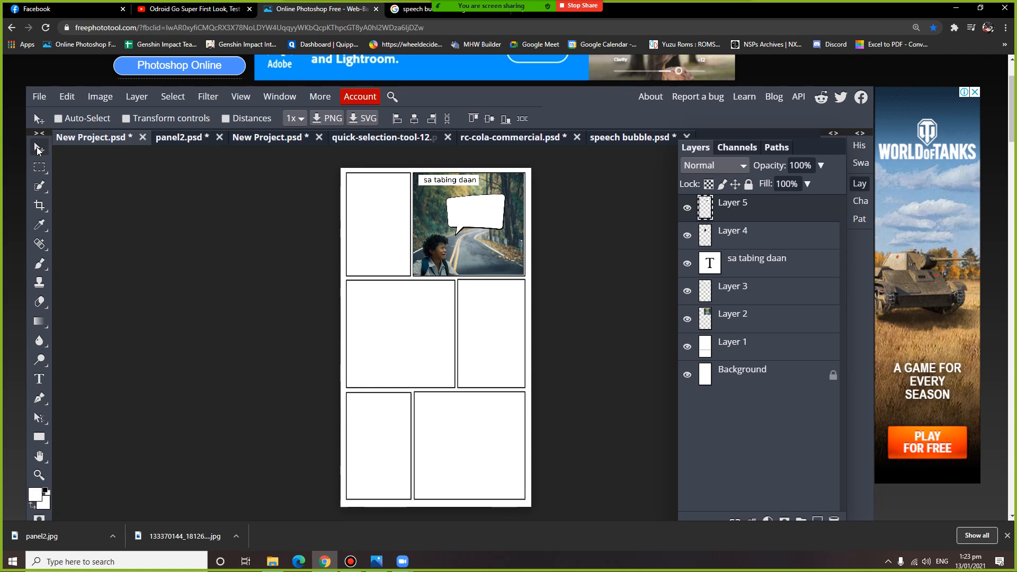
Step: Add the text "INAY!!!!! NASAN KA?" on two lines at 50 px and position it inside the speech bubble
click(41, 380)
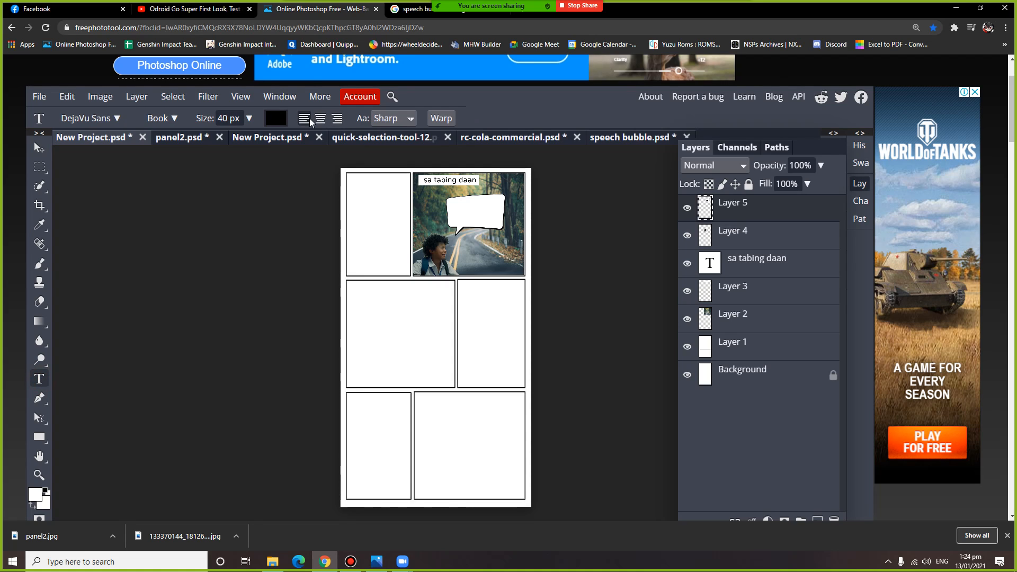
click(218, 119)
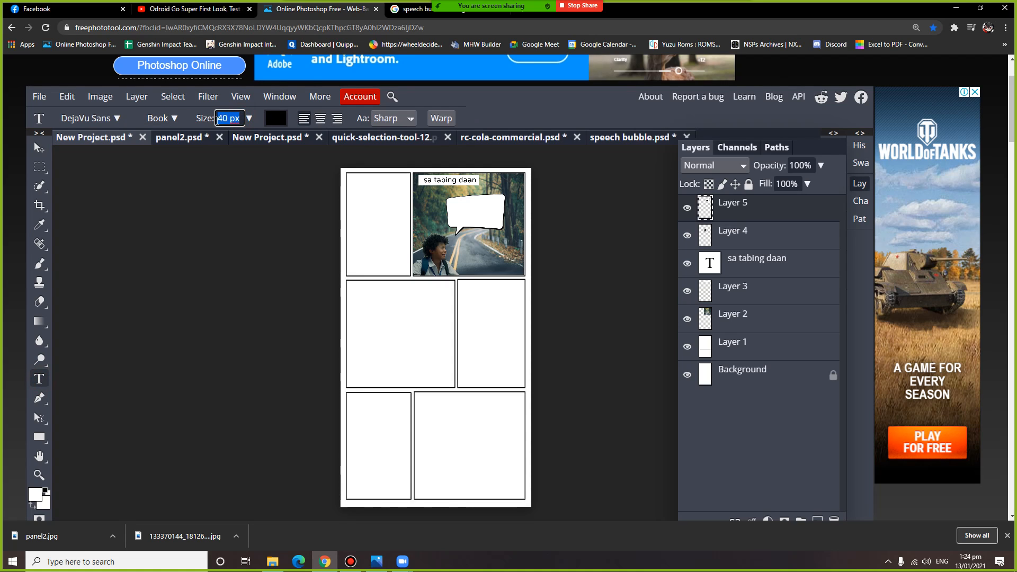
text(50)
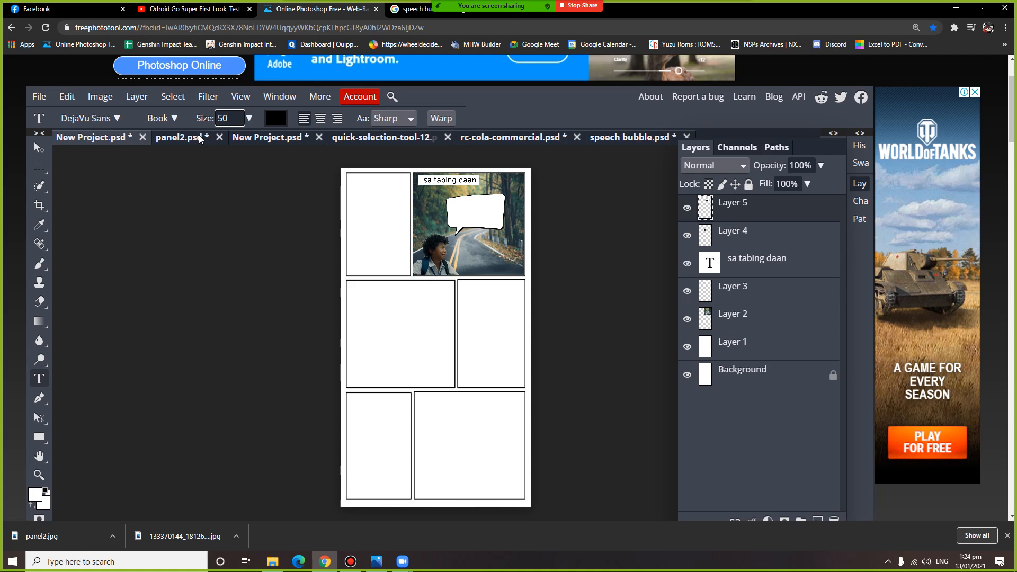
click(458, 209)
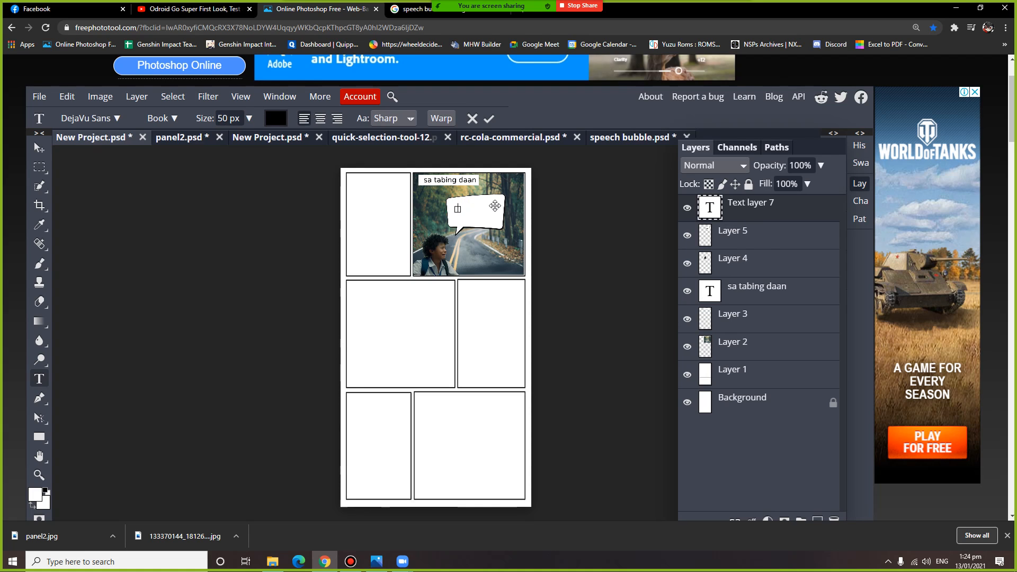
text(NAY!!!! )
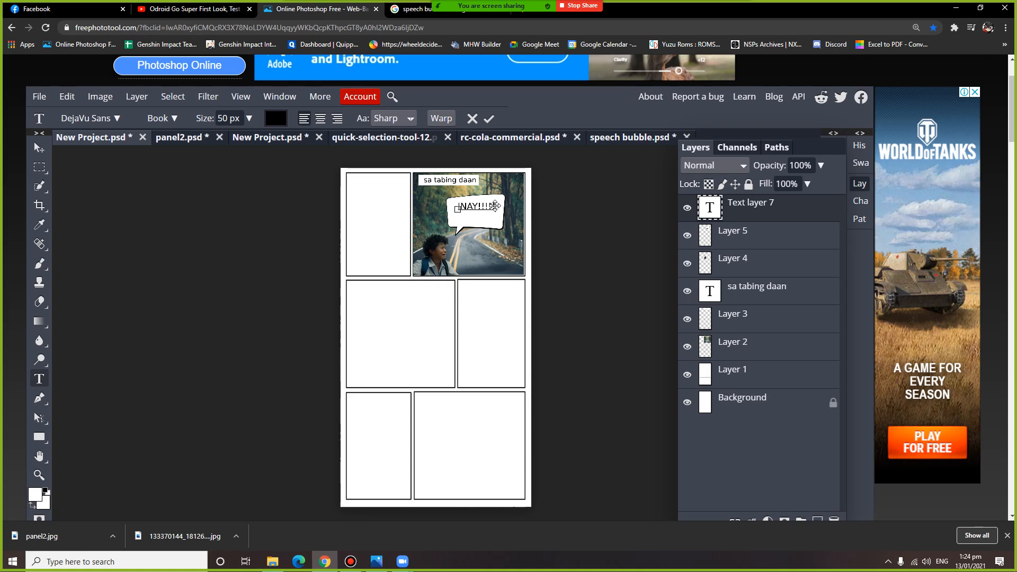
text(NASAN KA)
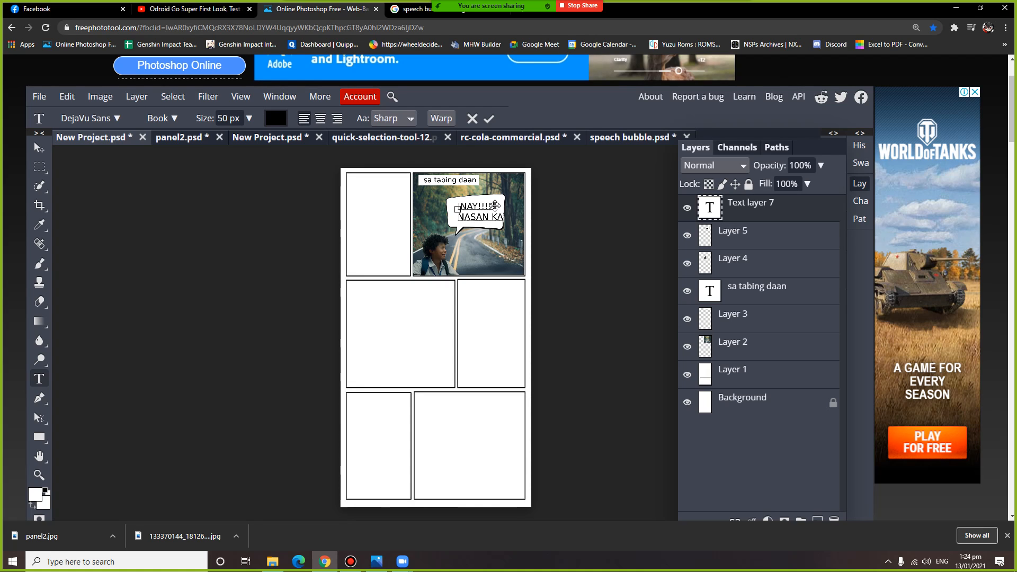
text(???)
click(40, 148)
drag(472, 215, 465, 215)
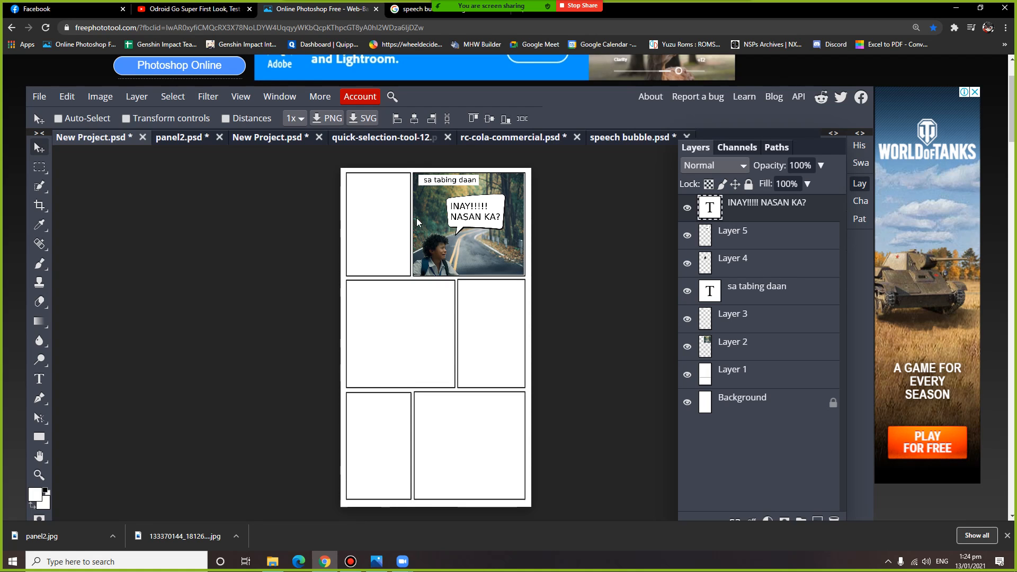
Step: Copy the selected speech bubble from speech bubble.psd and paste it into the comic page
click(614, 138)
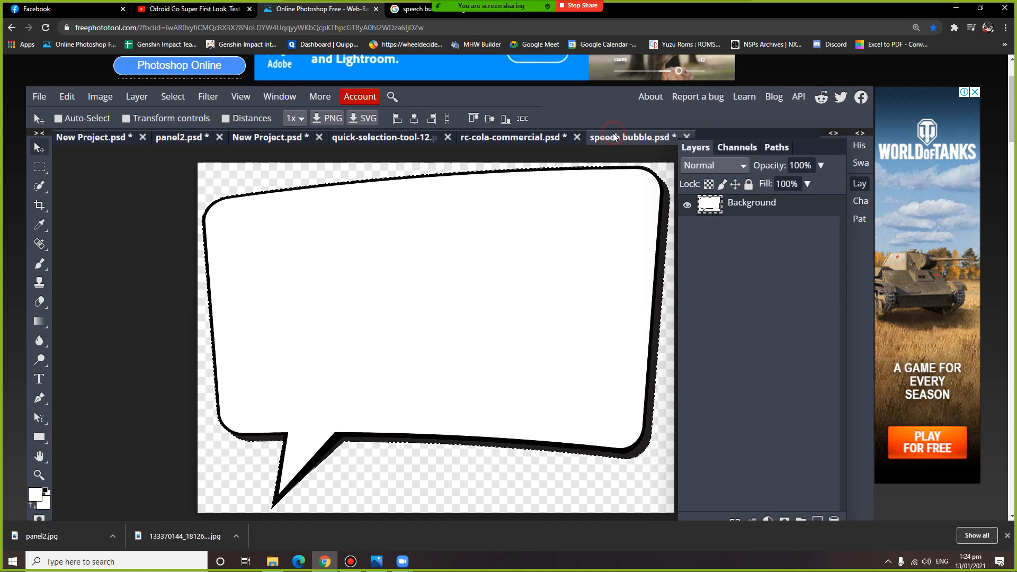
click(74, 97)
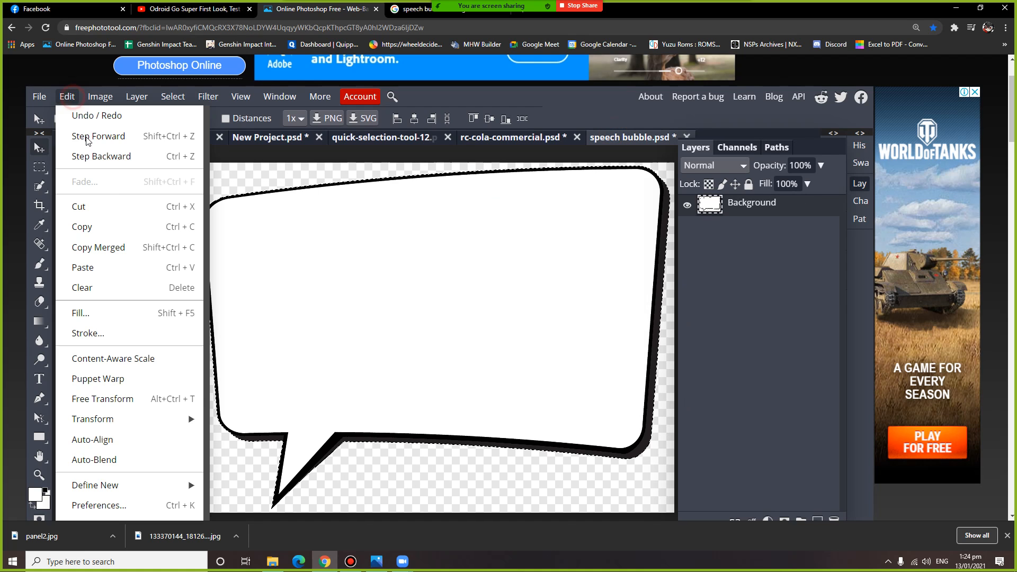
click(129, 230)
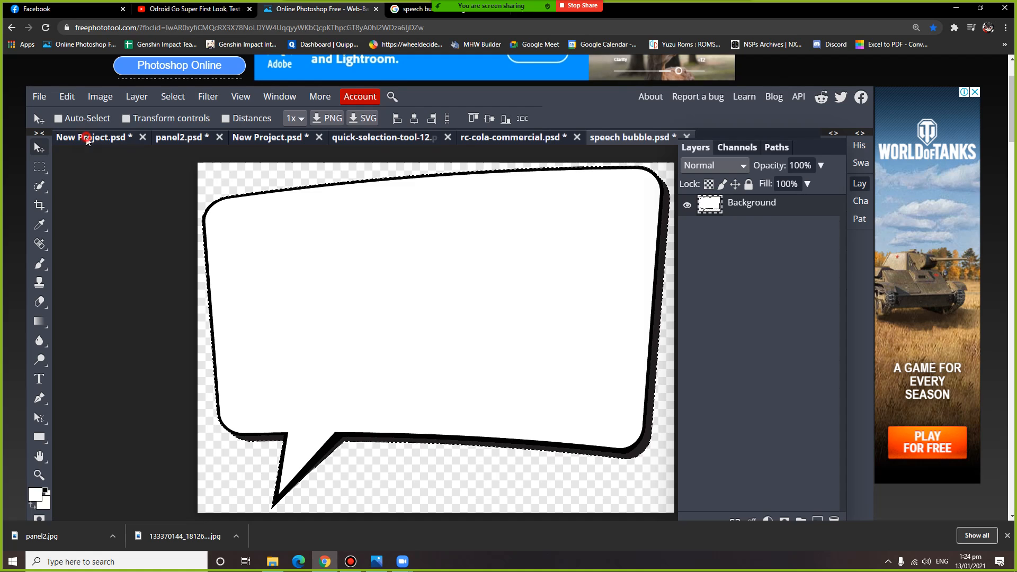
click(87, 138)
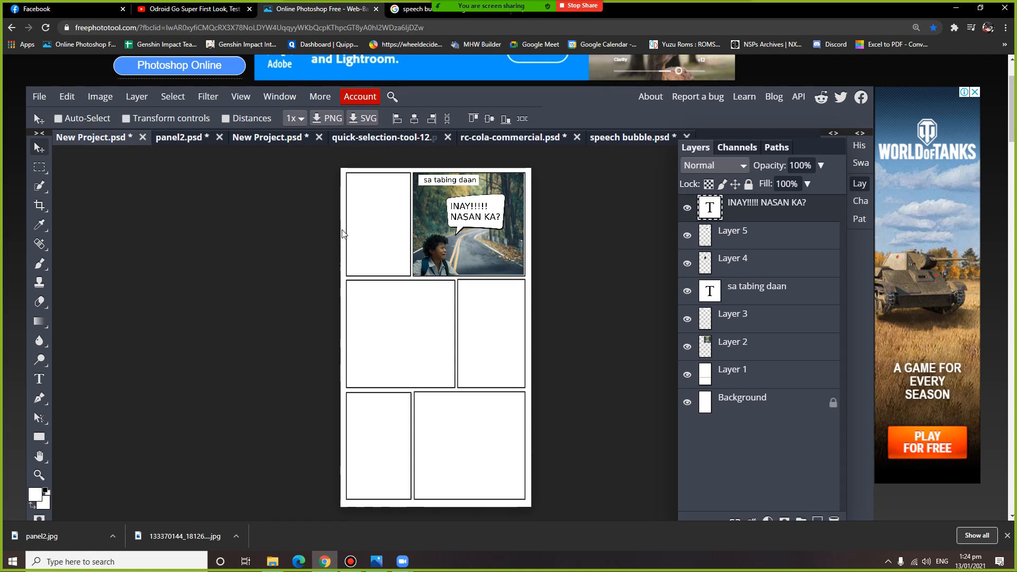
click(70, 99)
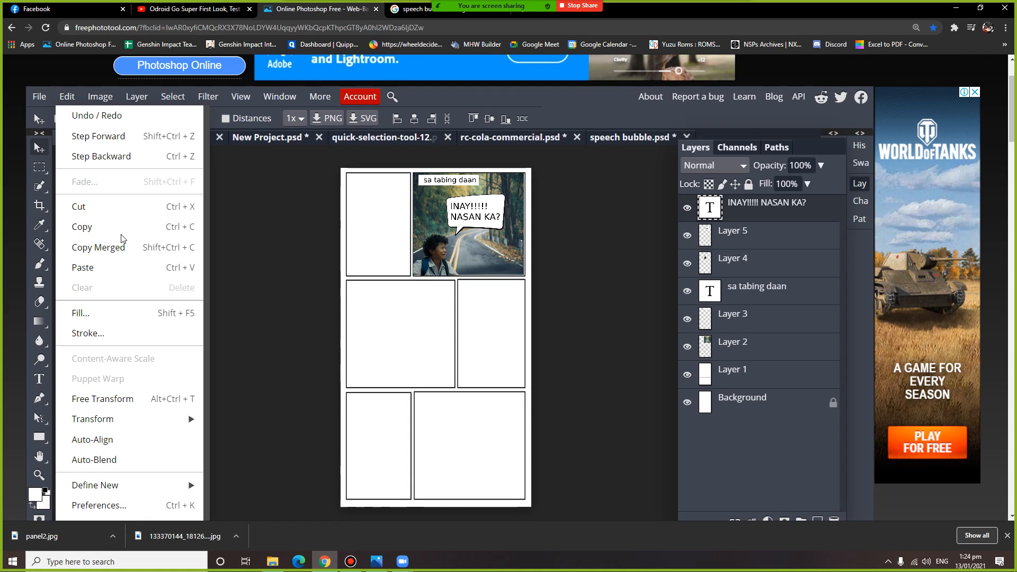
click(116, 265)
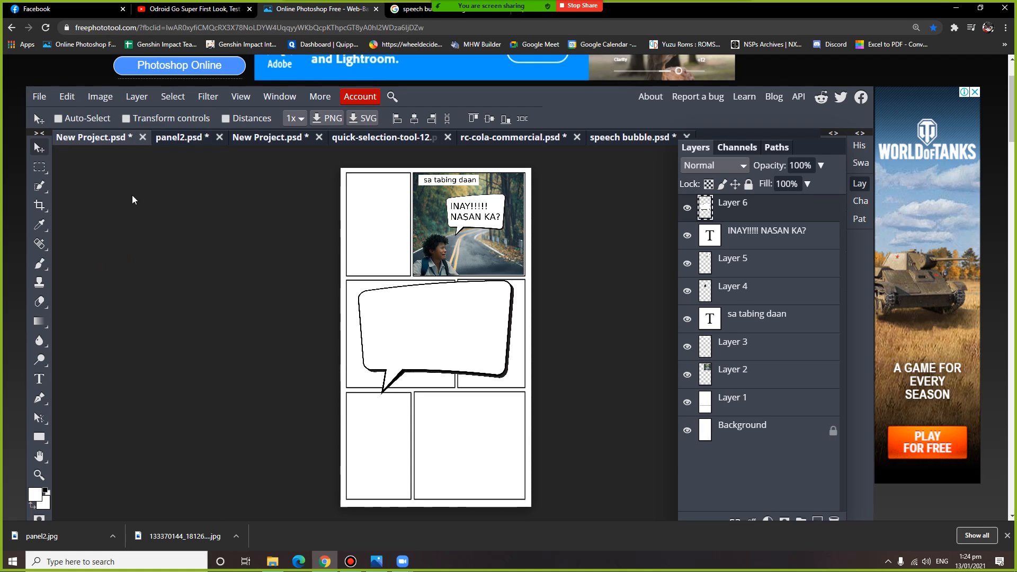
Step: Scale the new bubble to about 44% width and 24% height, rotate it about 13.7°, and place it below the first bubble
click(67, 97)
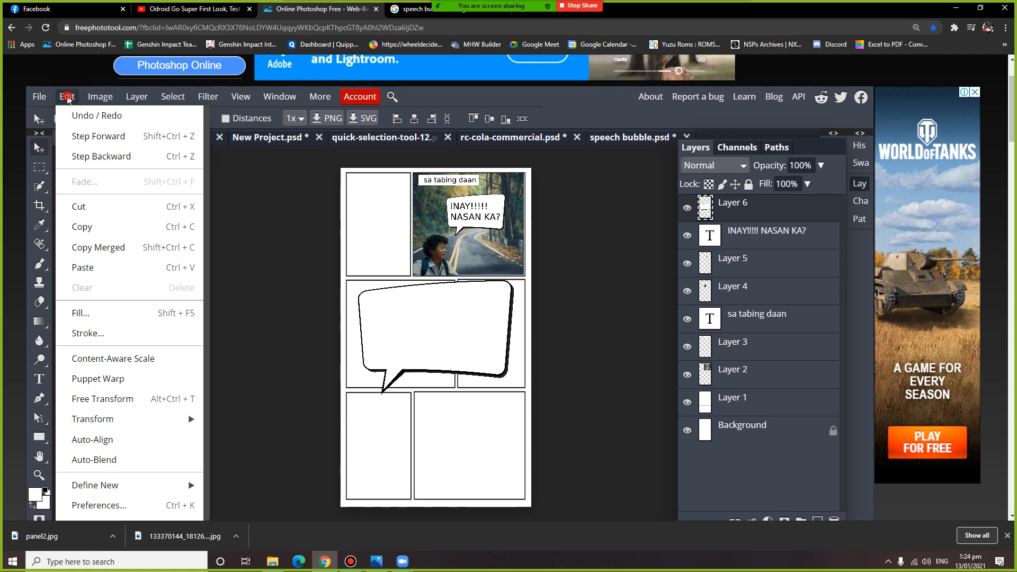
click(147, 399)
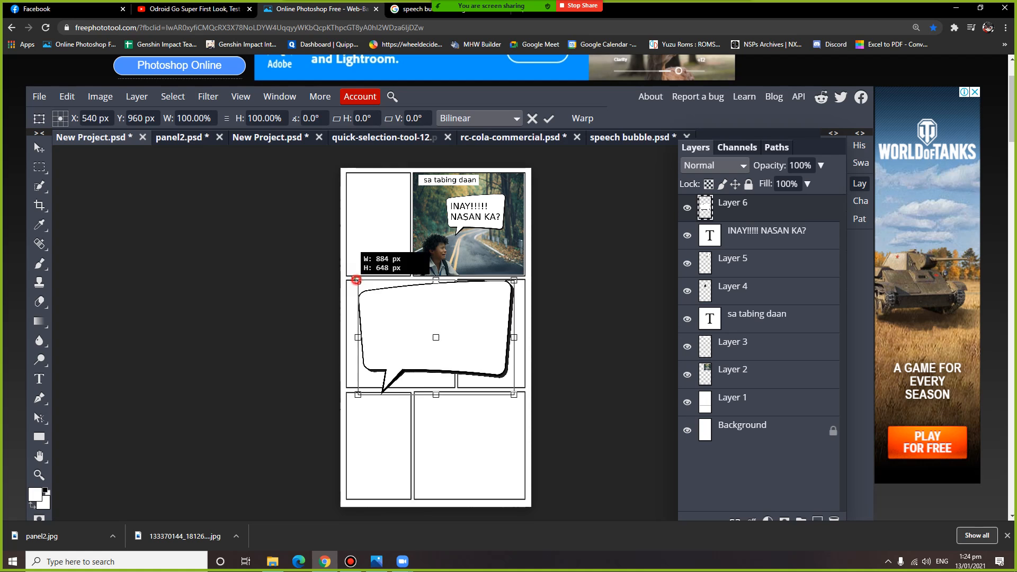
drag(356, 279, 435, 336)
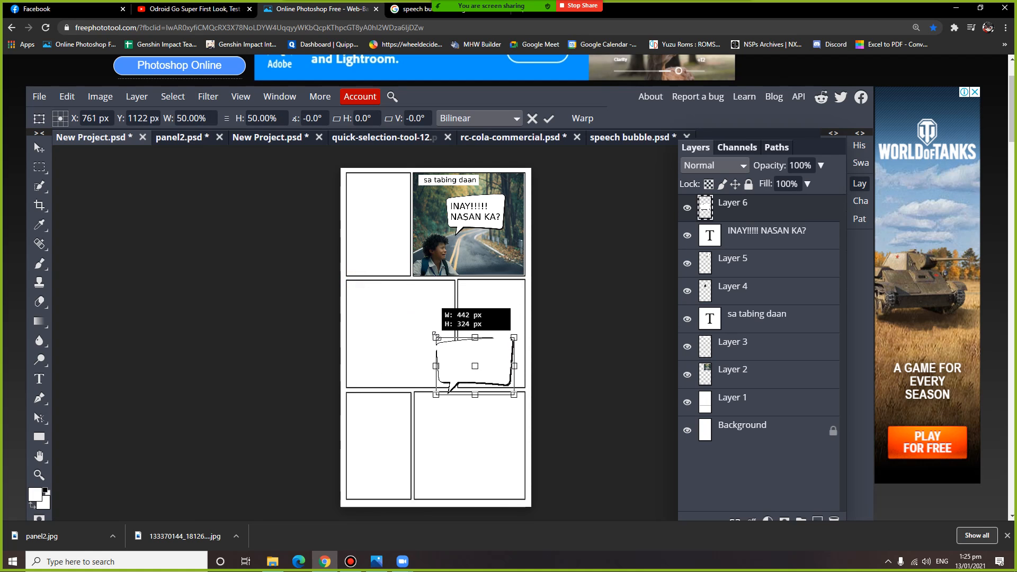
drag(521, 334, 518, 247)
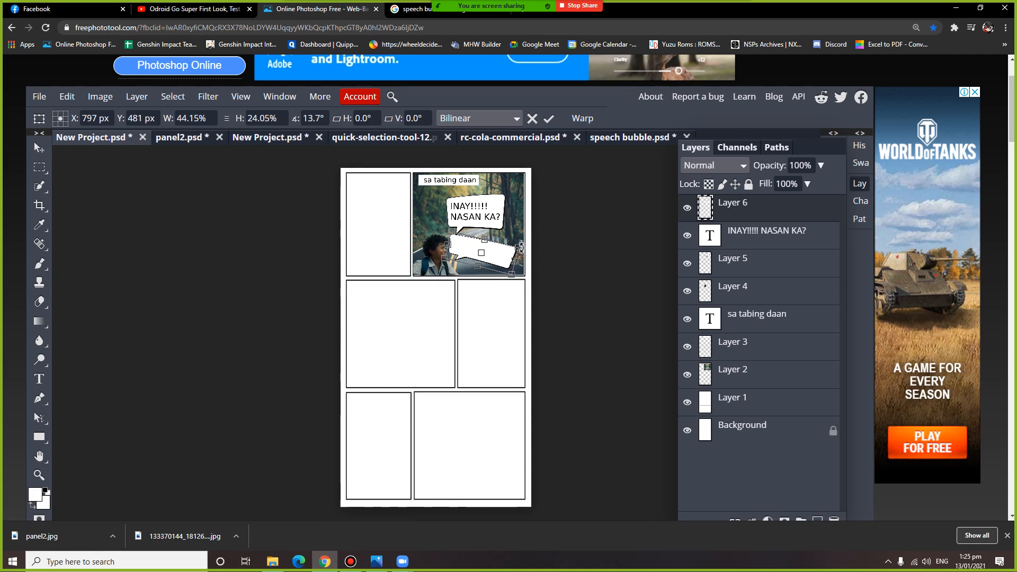
click(39, 147)
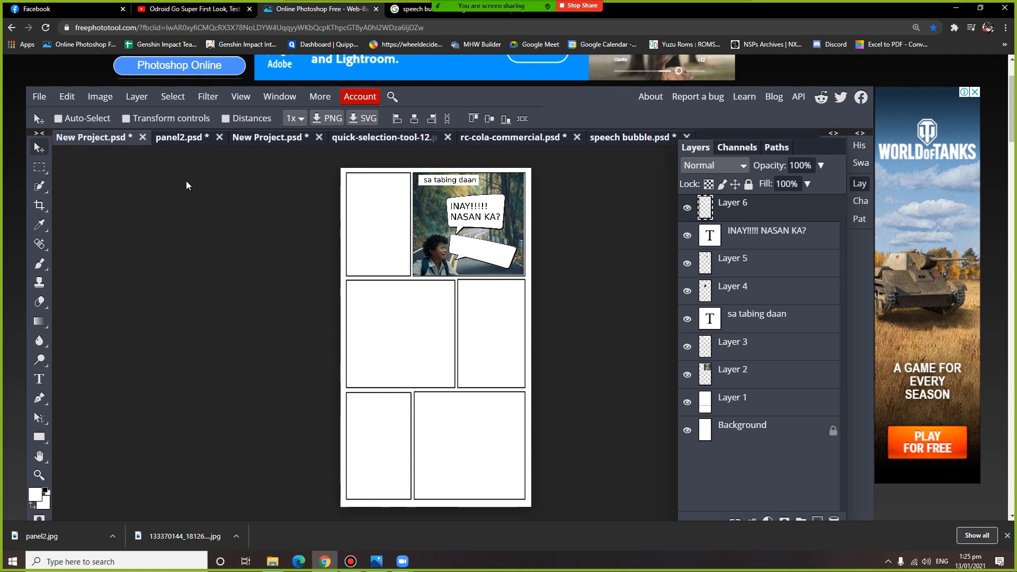
Step: Add the text "GUTOM NAKO" at 50 px and position it inside the lower speech bubble
click(39, 380)
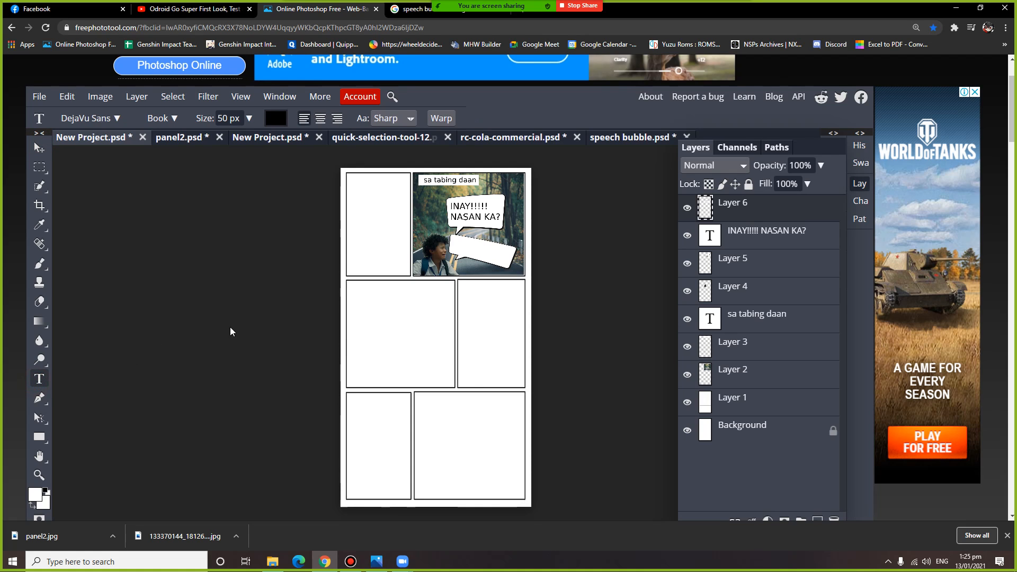
click(459, 247)
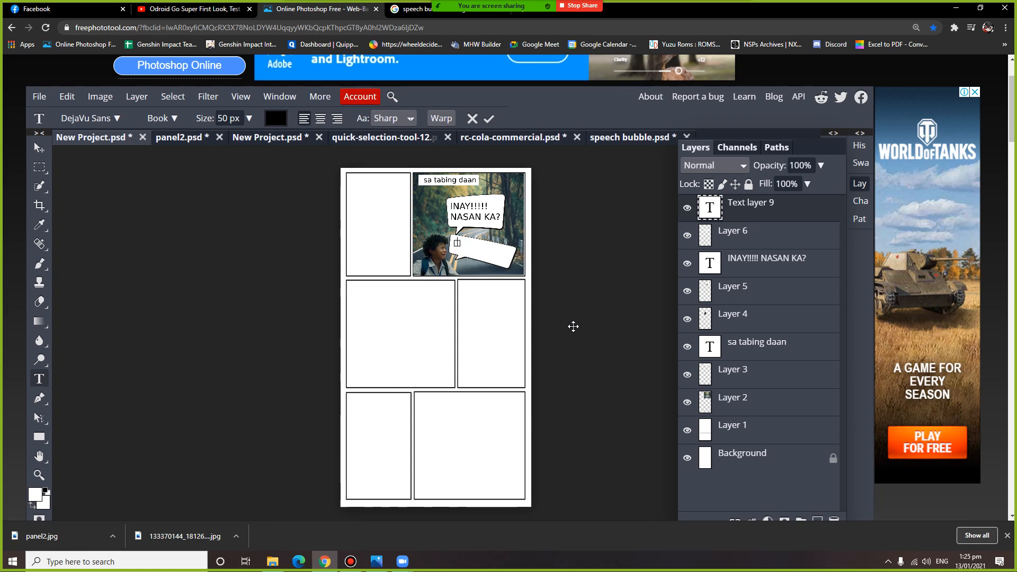
text(GUTOM NAKO)
click(40, 147)
drag(510, 242, 504, 254)
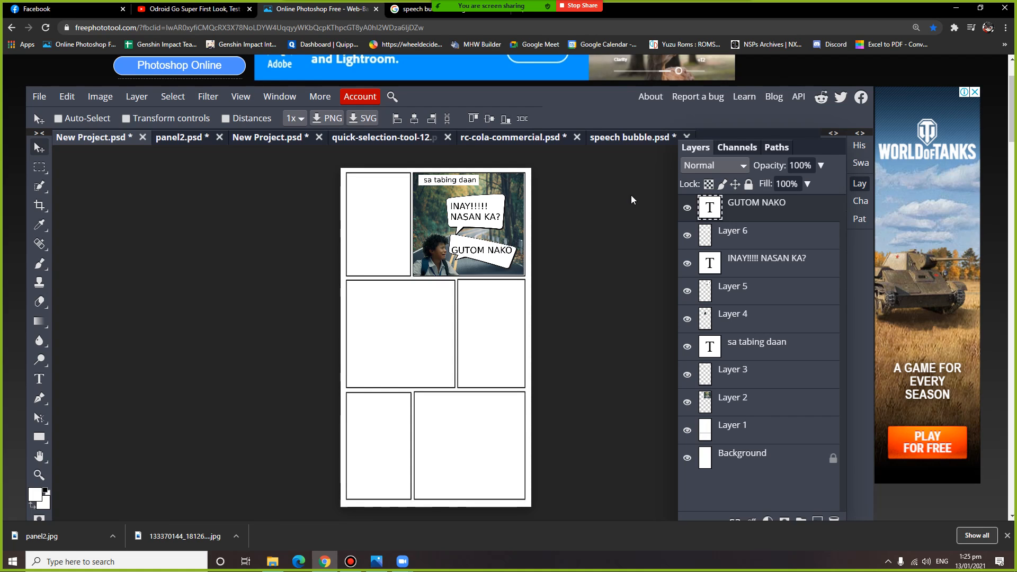
Step: Rotate the lower speech bubble on Layer 6 by about -9.4° to line it up with its text
click(730, 232)
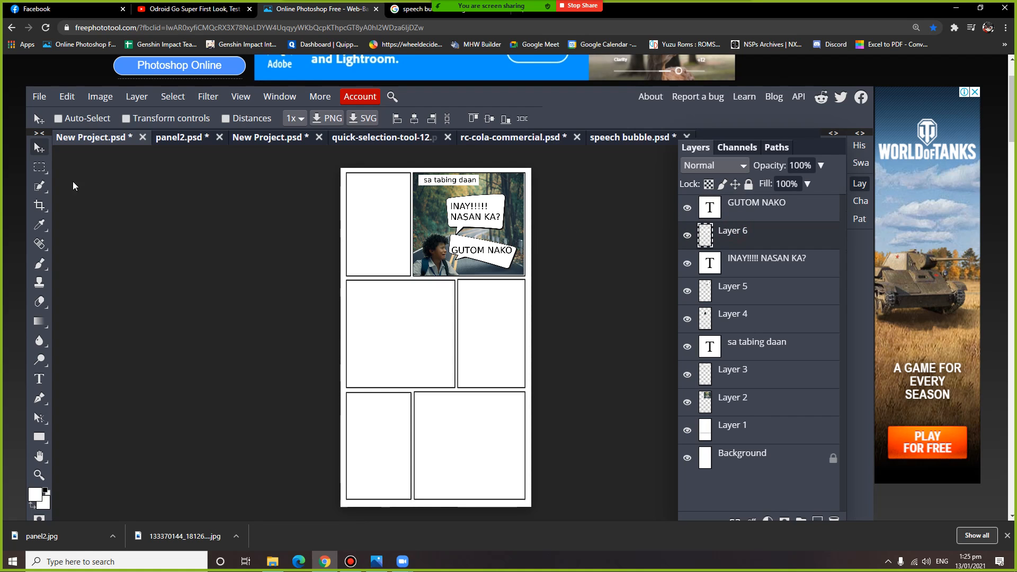
click(41, 171)
right_click(503, 257)
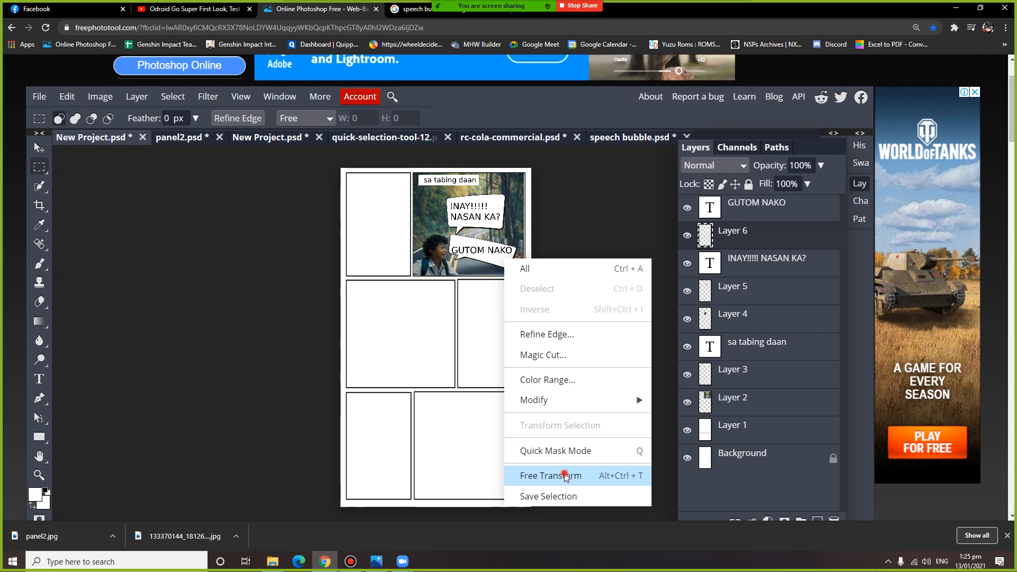
click(566, 475)
drag(532, 274, 540, 266)
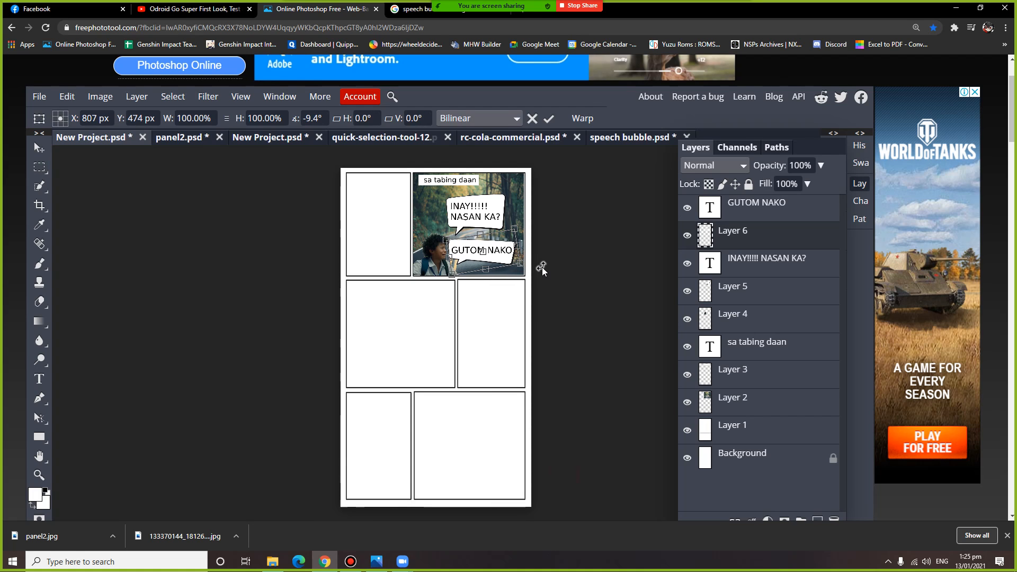
click(45, 151)
click(581, 252)
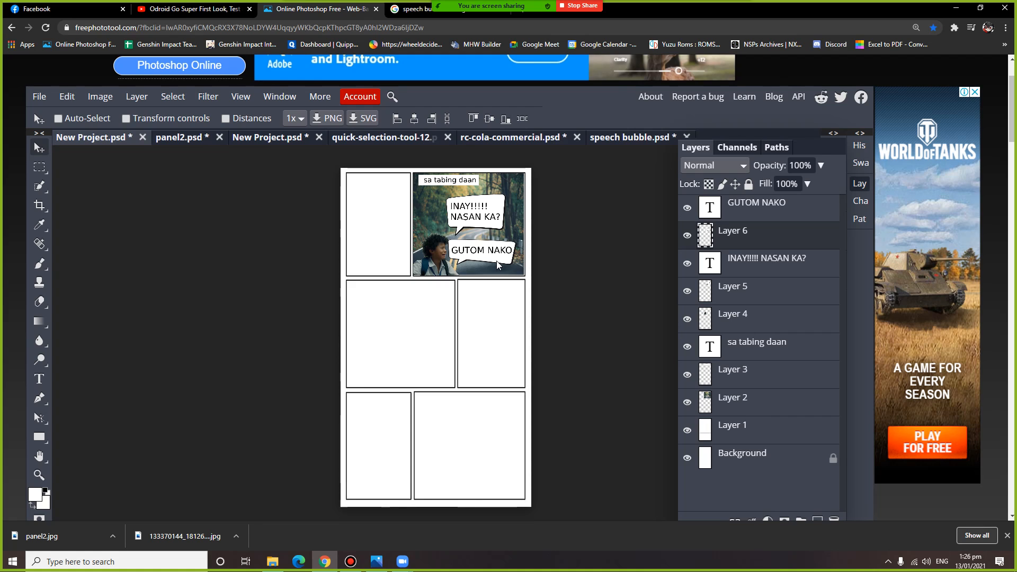
click(39, 96)
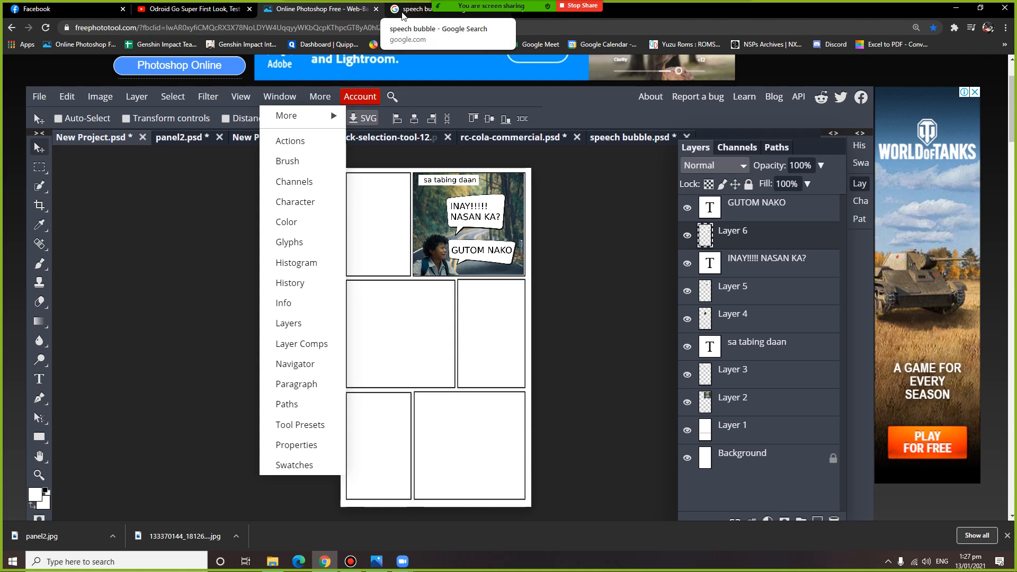
Step: Switch to the Google Images results and search for "comic strip panel"
click(402, 11)
triple_click(238, 72)
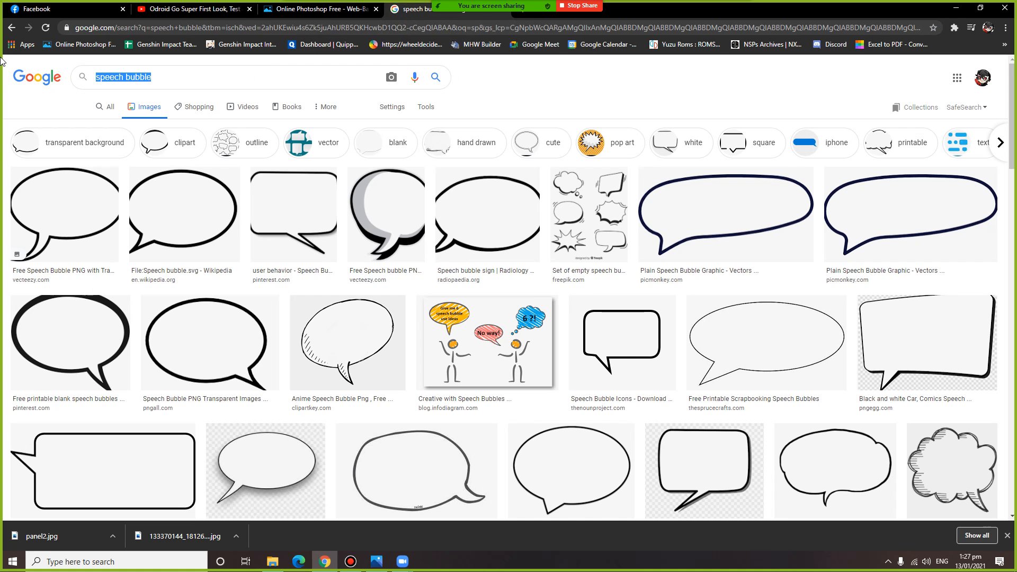
text(c)
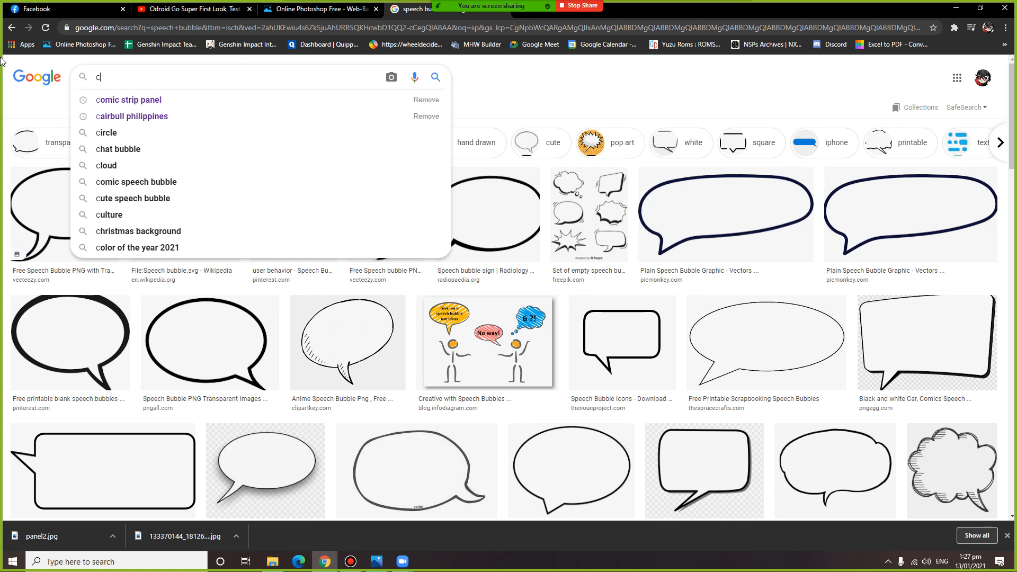
click(95, 92)
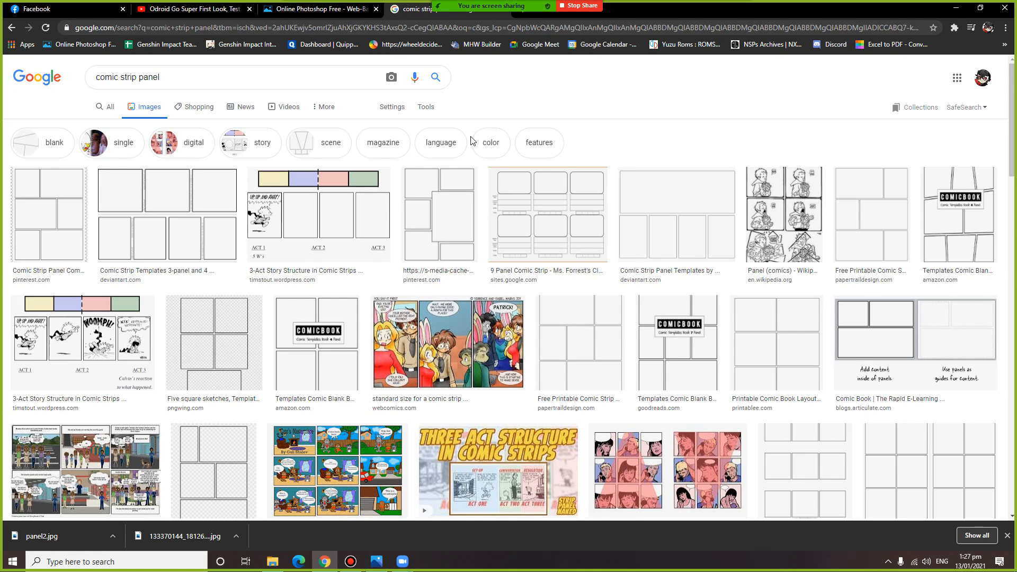
Step: Examine the comic panel layouts in the results, previewing the staggered-panels diagram, the diagonal box template and the Comics Pages grid
scroll(475, 144, down, 4)
scroll(475, 143, down, 10)
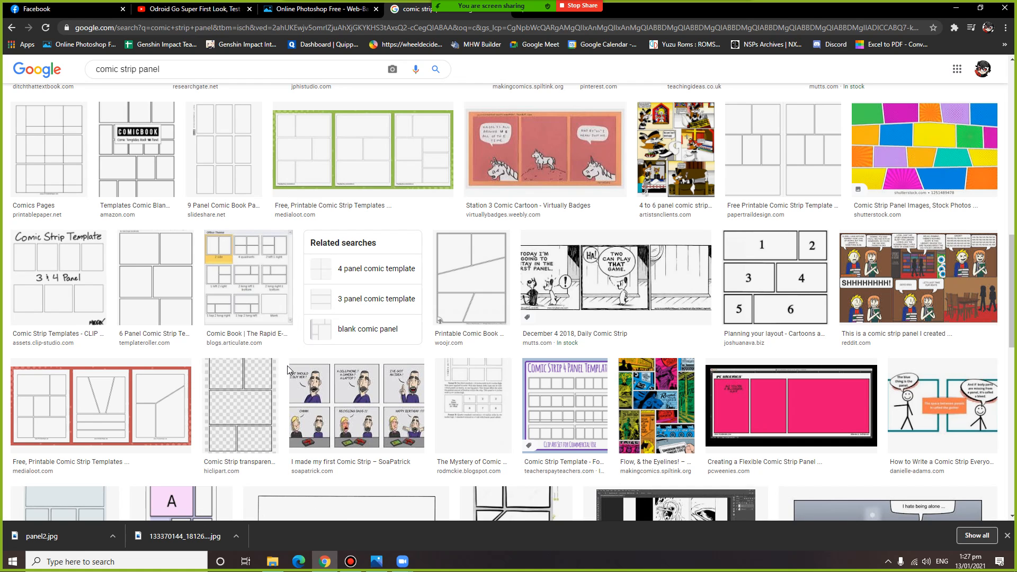
scroll(287, 366, down, 3)
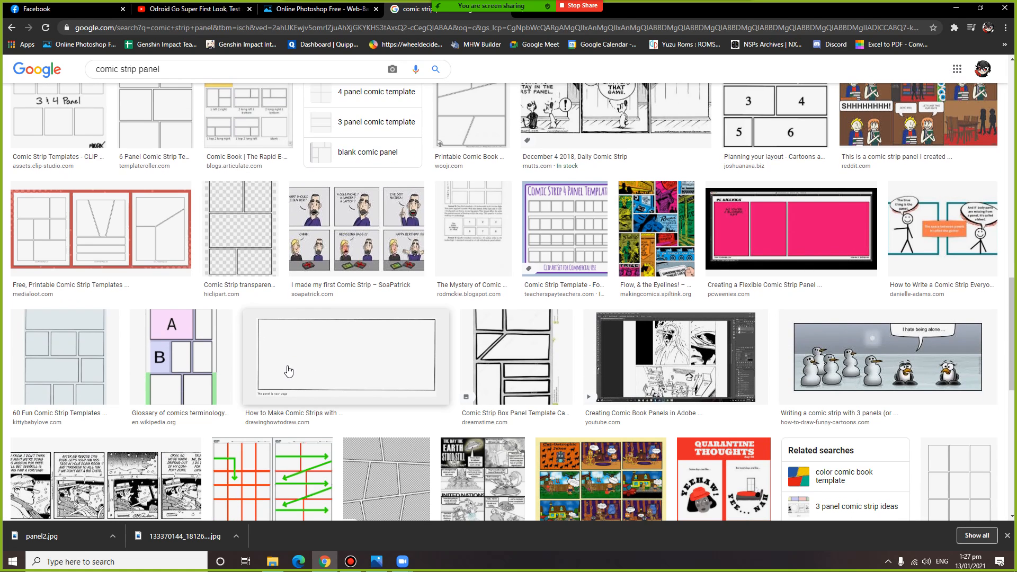
scroll(289, 370, down, 3)
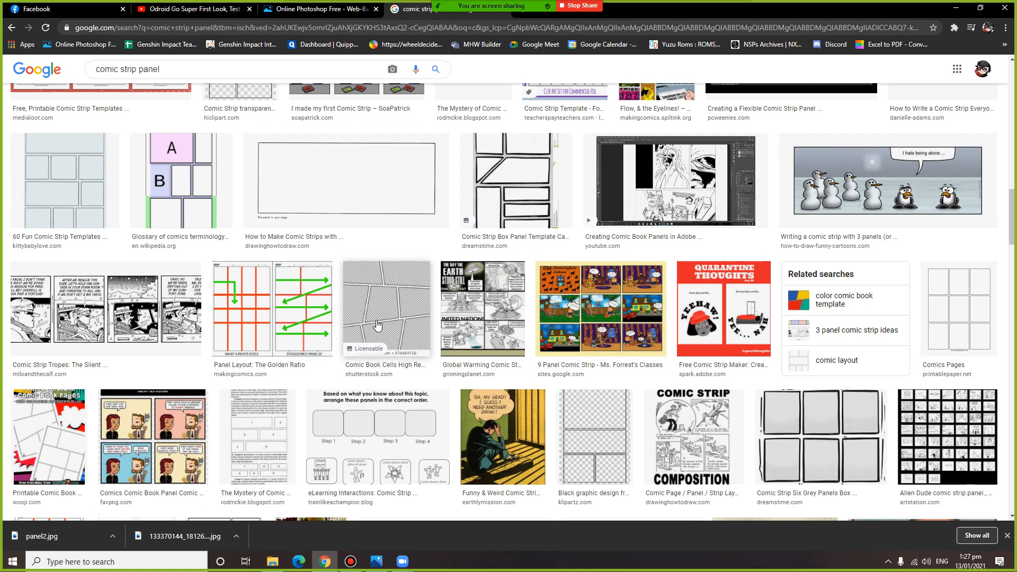
click(317, 330)
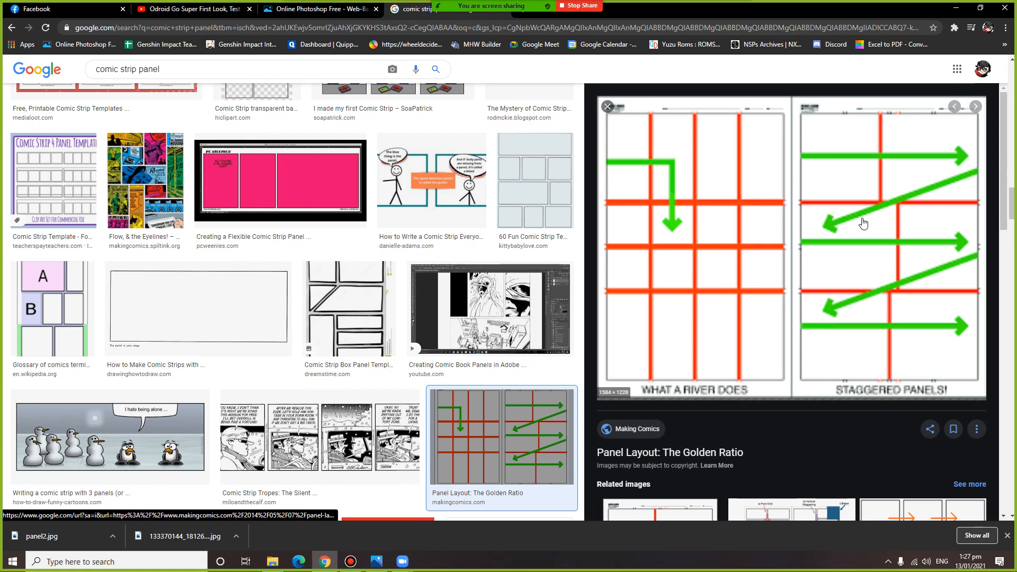
click(352, 294)
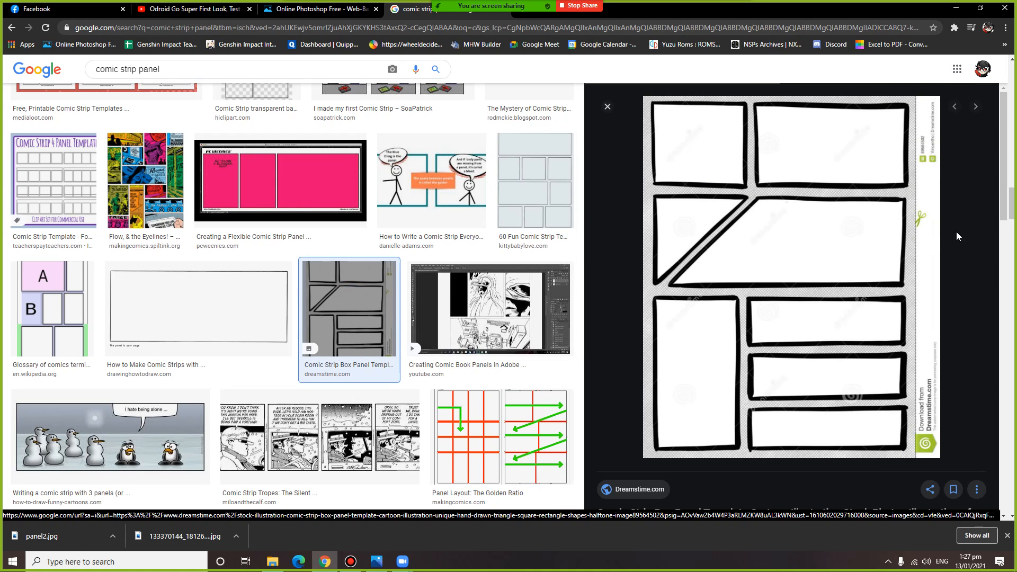
scroll(454, 261, down, 8)
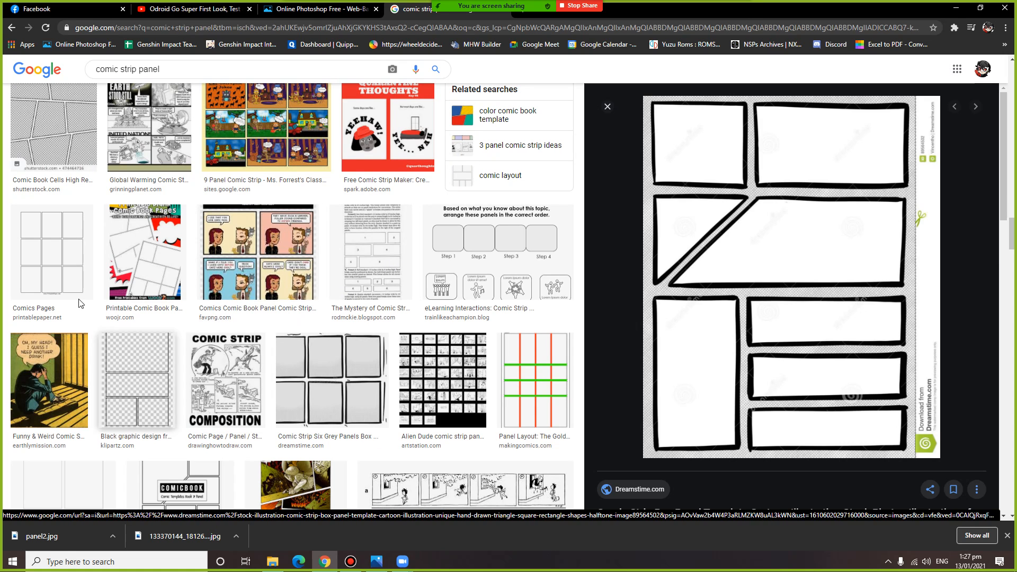
click(67, 287)
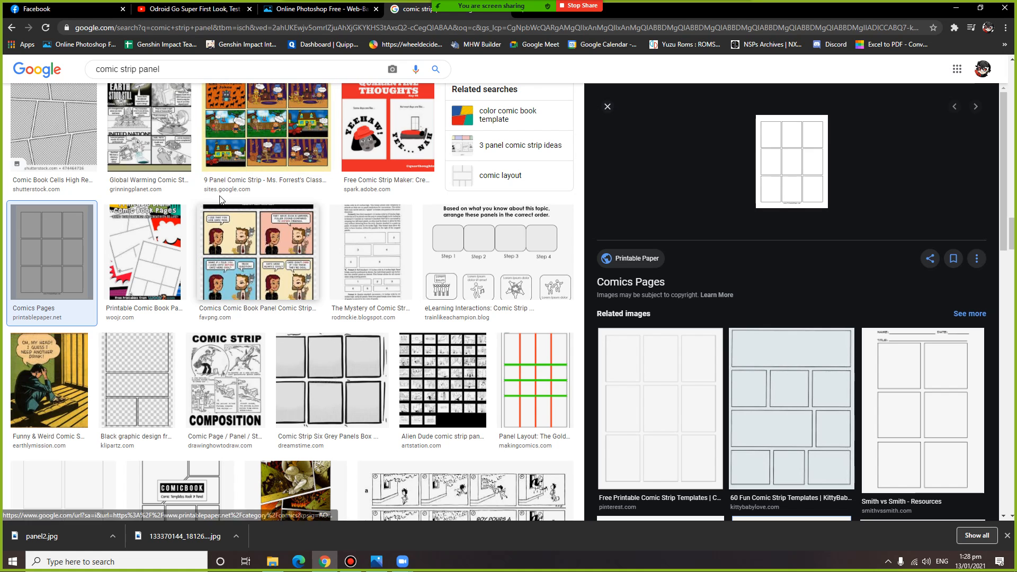
Step: Search Google Images for "thought bubble", dismiss the meeting time notice, and return to the comic page in the photo editor
triple_click(219, 64)
text(th)
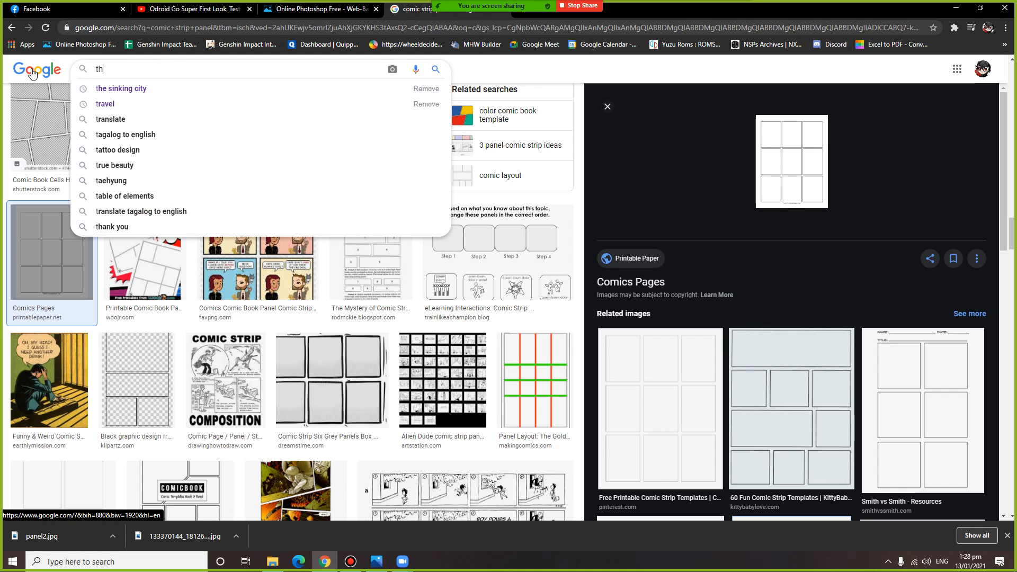
text(ought)
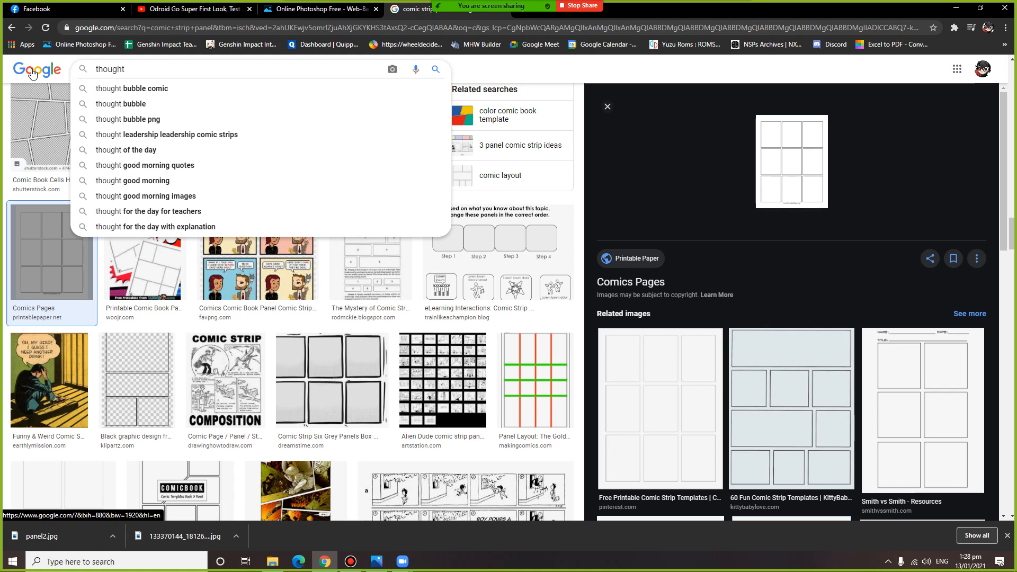
key(Down)
key(Down)
key(Return)
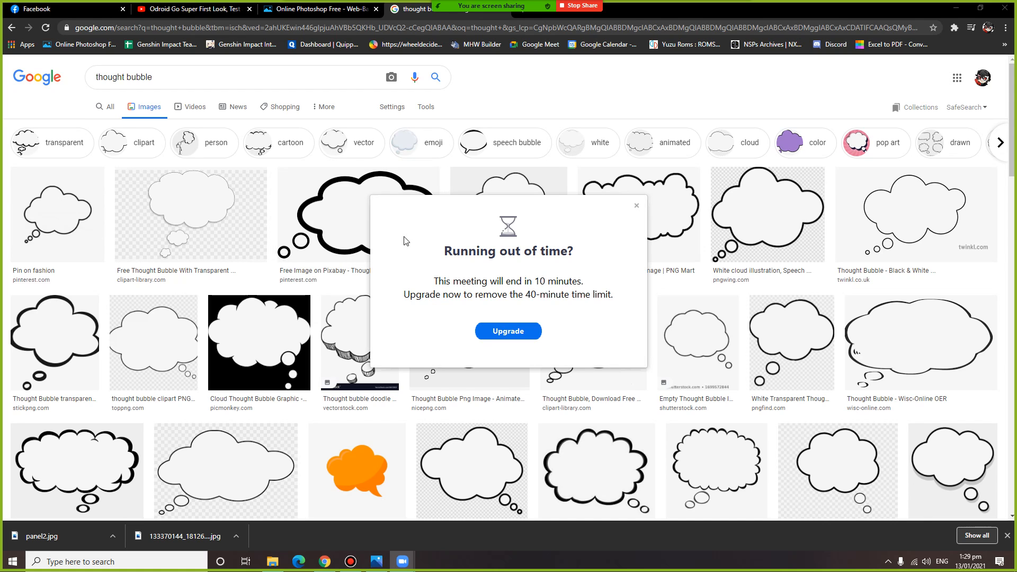
click(637, 206)
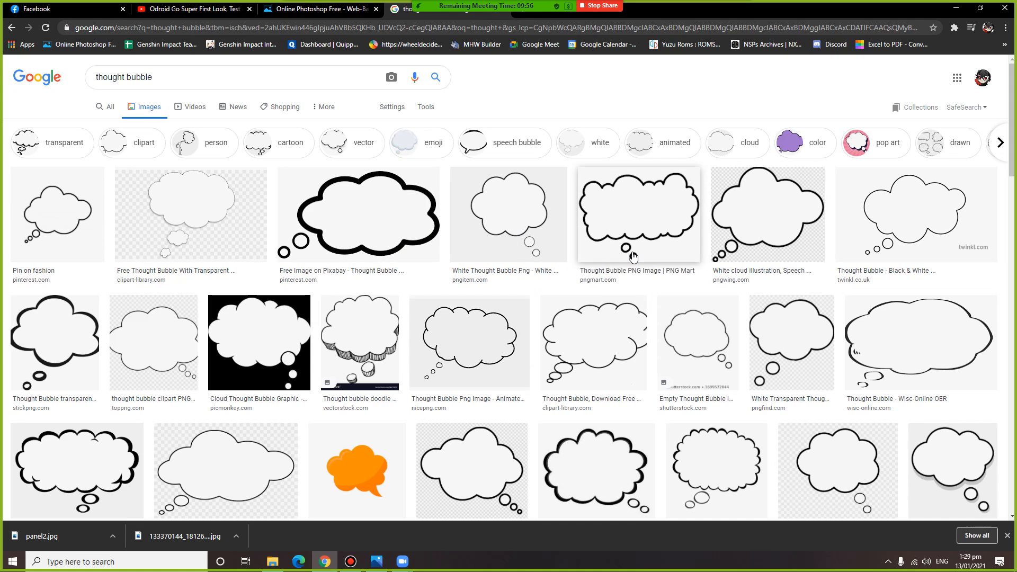
click(296, 9)
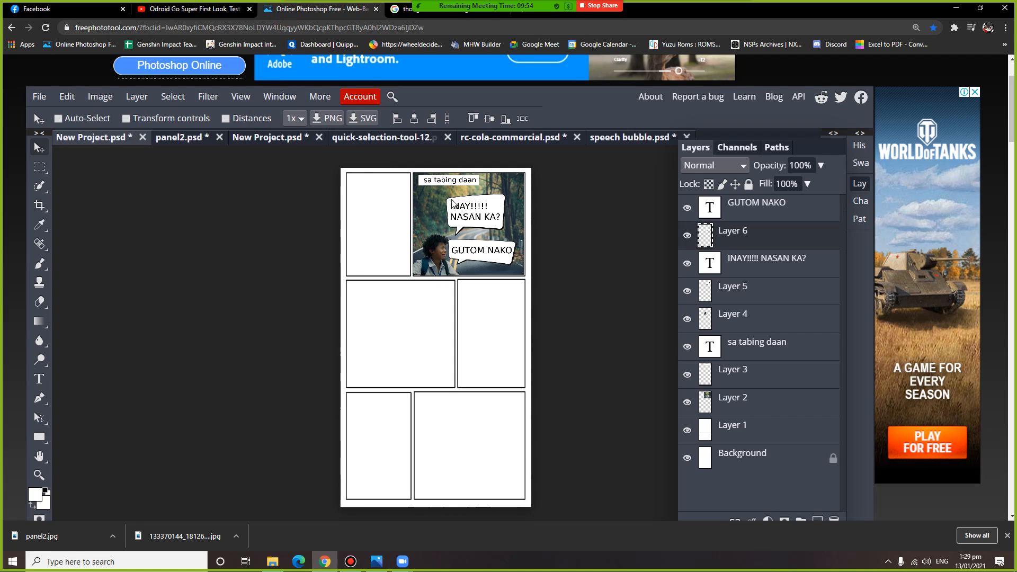